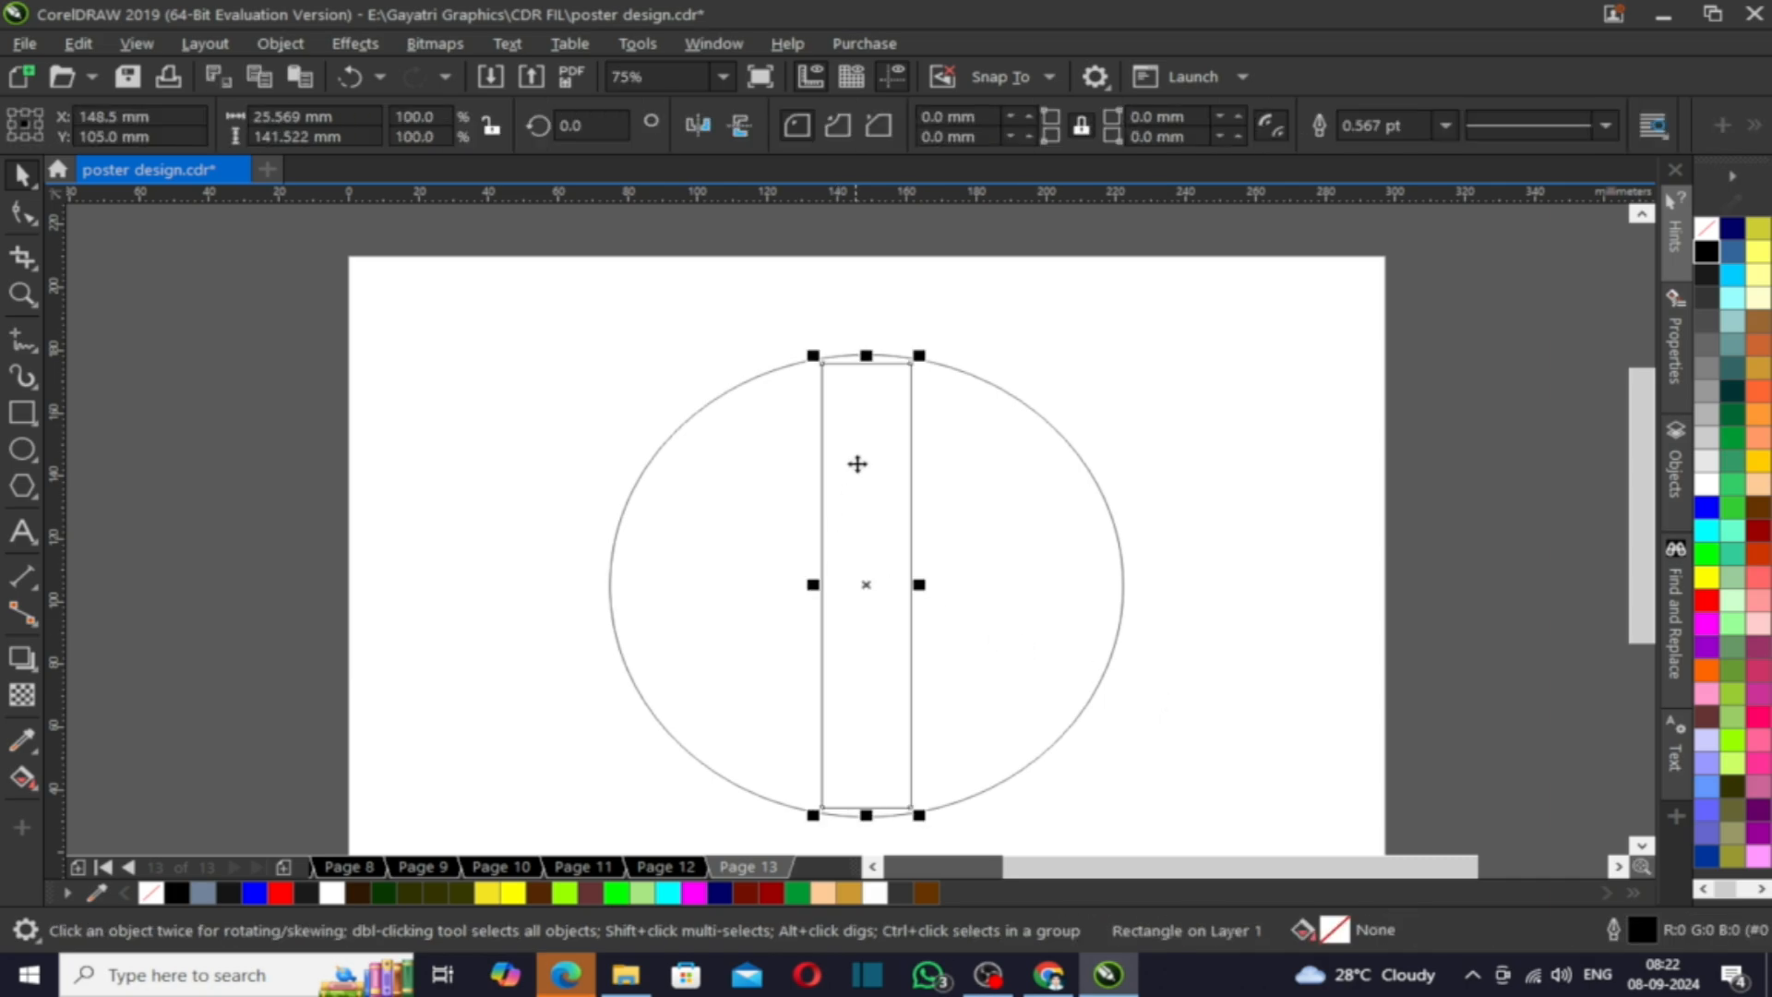
Step: Stretch the narrow rectangle to the circle's full height, about 147 mm, and fully round its corners
{"action": "scroll", "coordinate": [858, 365], "scroll_direction": "up", "scroll_amount": 4}
{"action": "left_click_drag", "start_coordinate": [893, 407], "coordinate": [1115, 296]}
{"action": "scroll", "coordinate": [894, 374], "scroll_direction": "down", "scroll_amount": 4}
{"action": "left_click", "coordinate": [22, 214]}
{"action": "scroll", "coordinate": [835, 384], "scroll_direction": "up", "scroll_amount": 4}
{"action": "scroll", "coordinate": [694, 378], "scroll_direction": "down", "scroll_amount": 2}
{"action": "key", "text": "space"}
{"action": "left_click", "coordinate": [803, 559]}
{"action": "key", "text": "ctrl+a"}
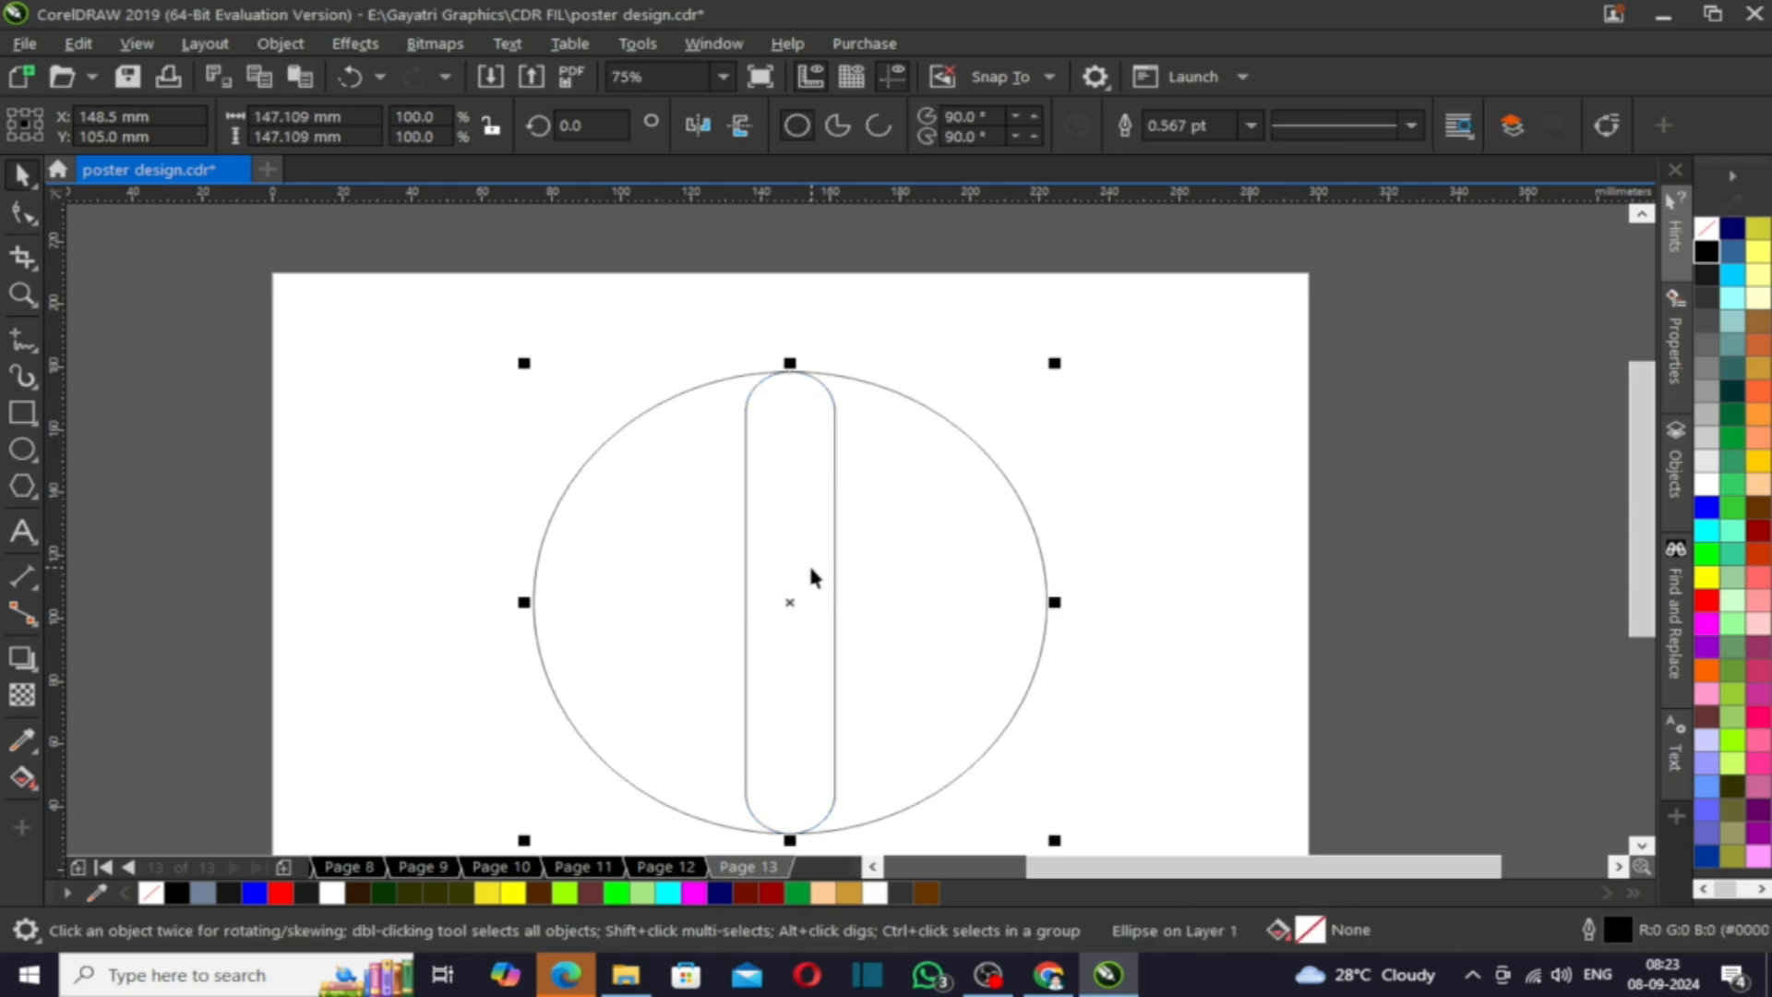
Step: Add a copy of the rounded bar rotated 90 degrees to form a cross inside the circle
{"action": "left_click", "coordinate": [836, 564]}
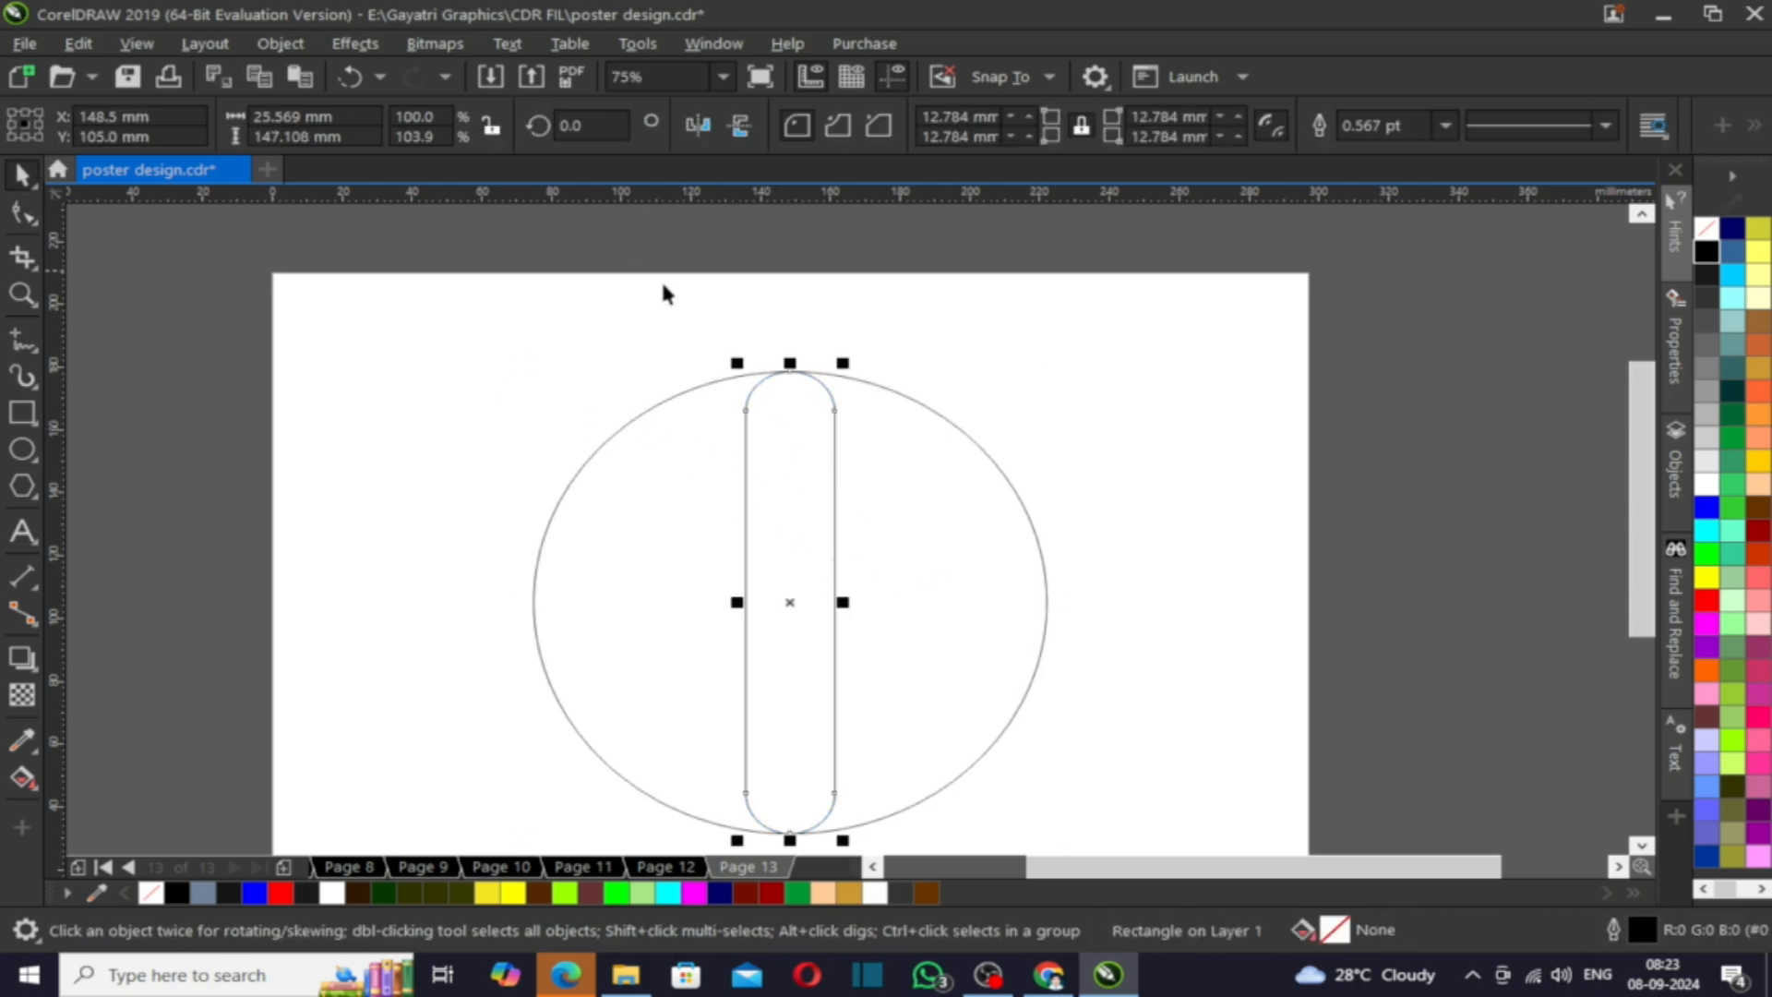
{"action": "left_click", "coordinate": [600, 125]}
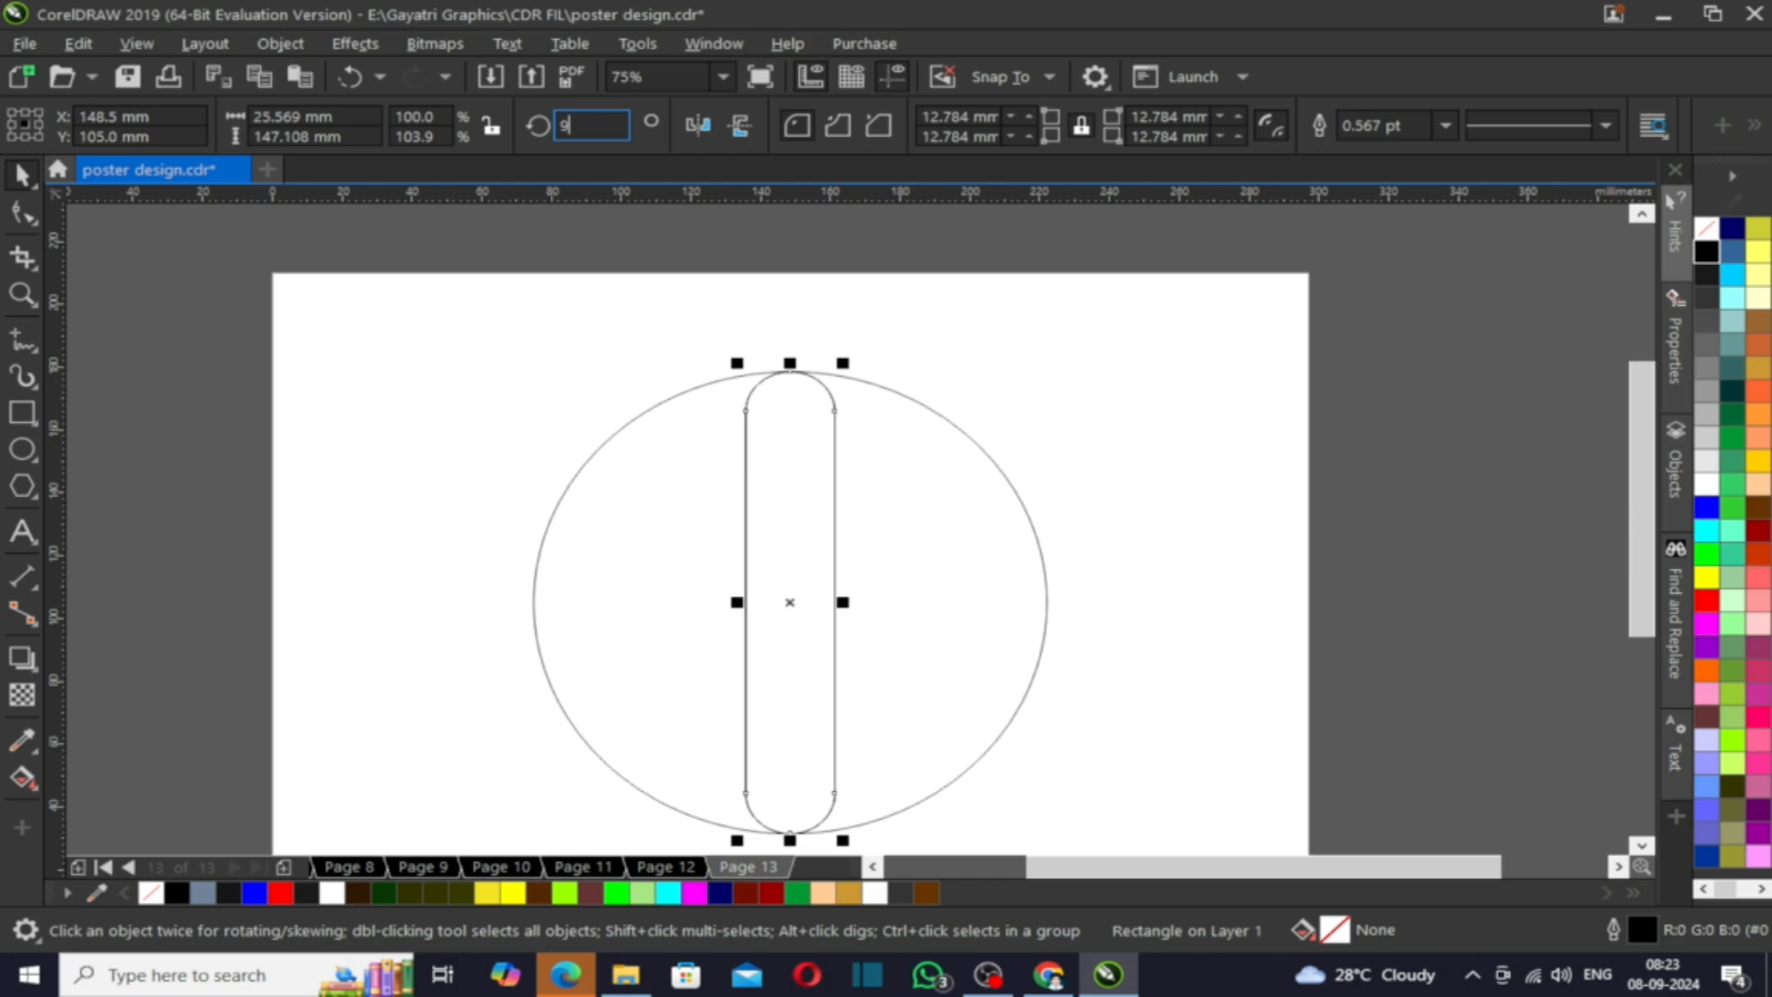
{"action": "key", "text": "Return"}
{"action": "left_click", "coordinate": [1096, 579]}
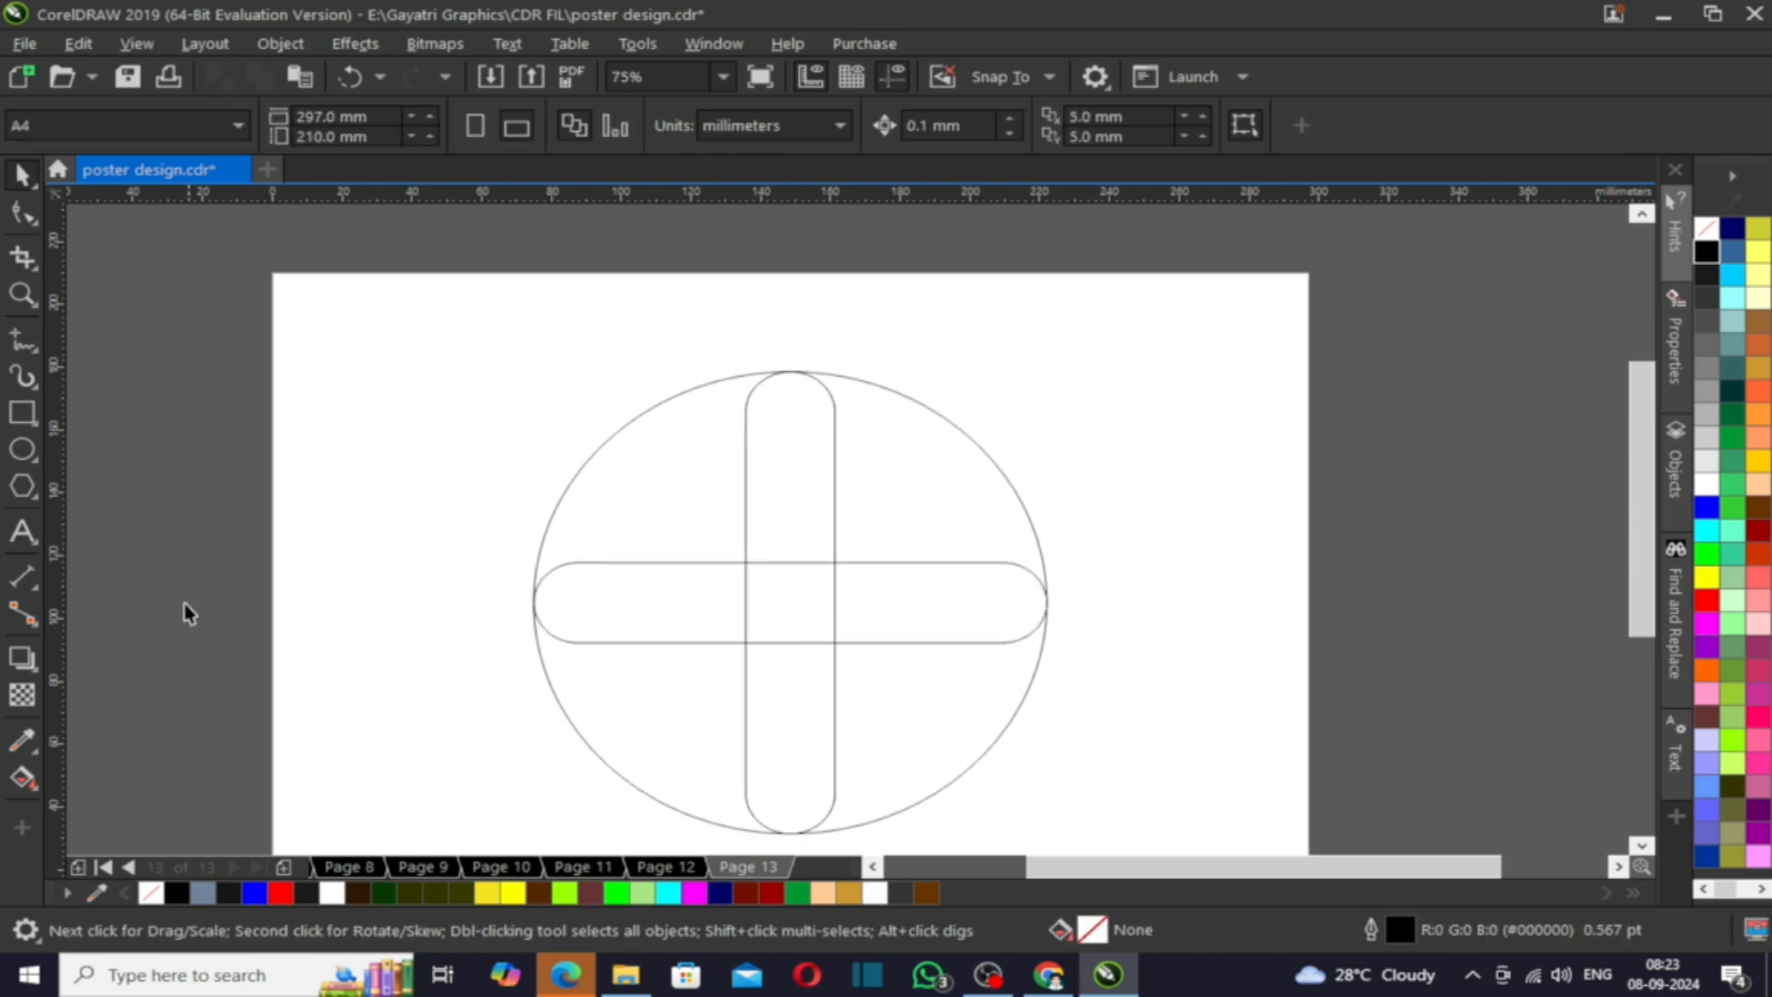
Step: Trim one side of each cross arm with Virtual Segment Delete, leaving four interlocking petals around a central square
{"action": "left_click", "coordinate": [20, 259]}
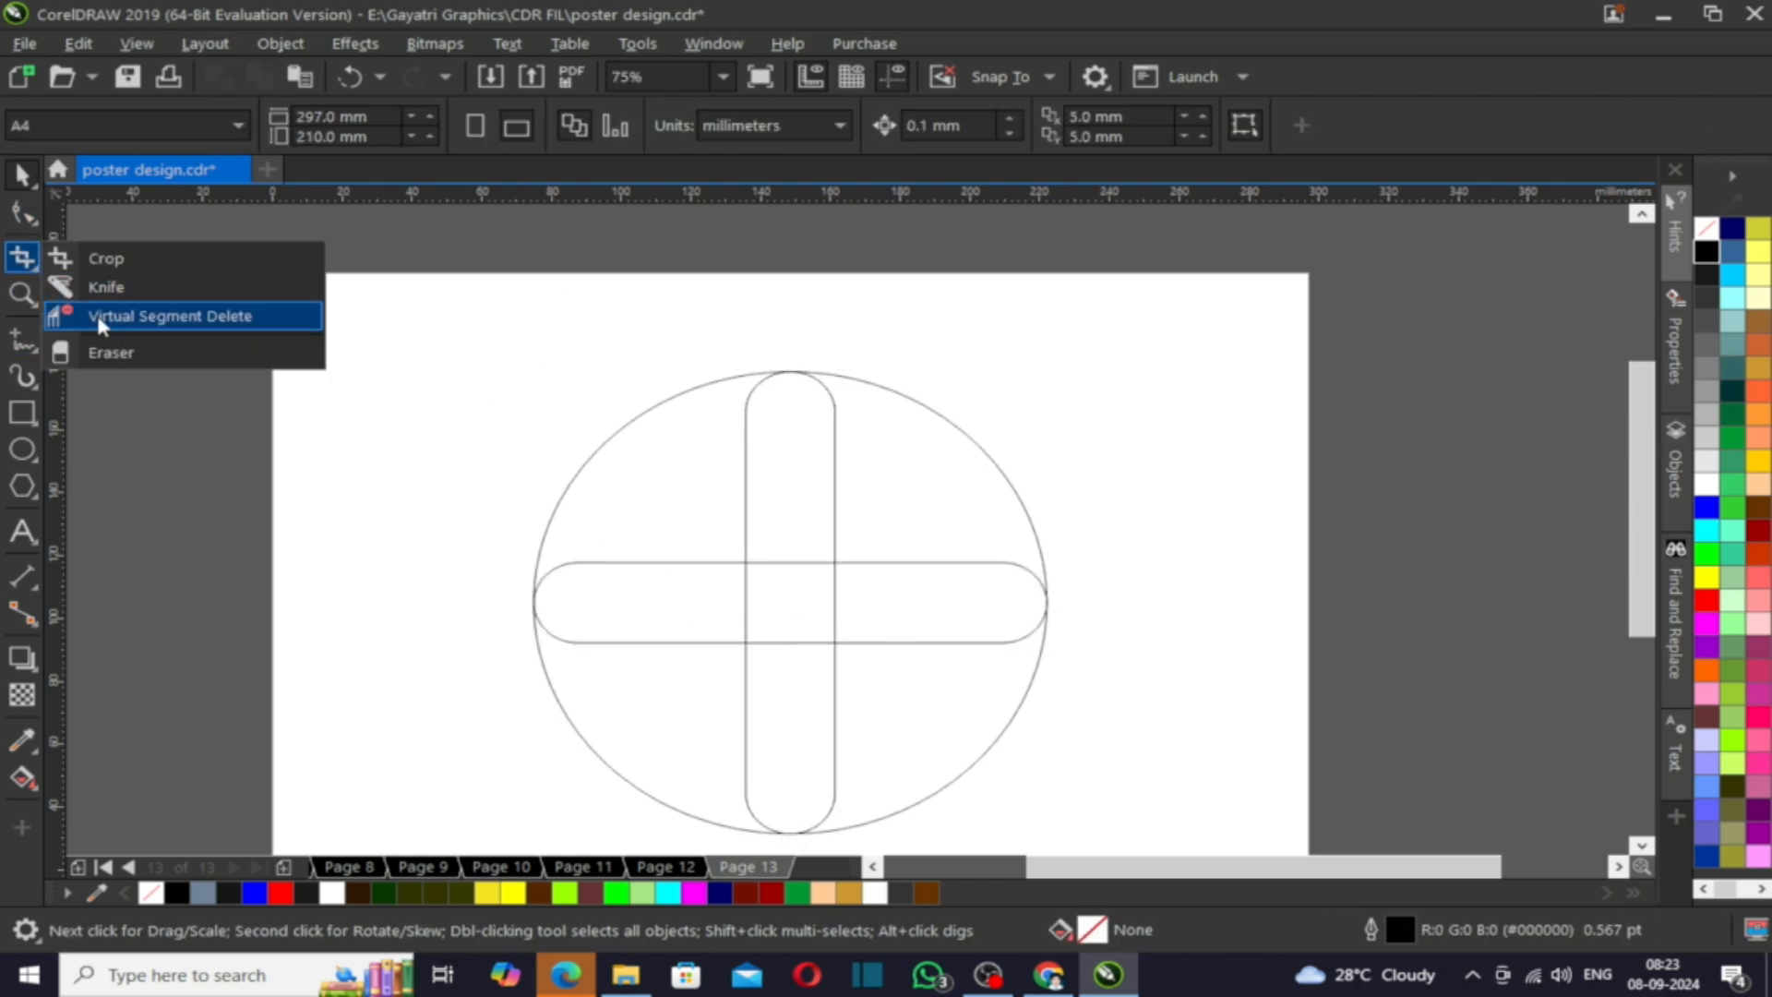
{"action": "left_click", "coordinate": [101, 316]}
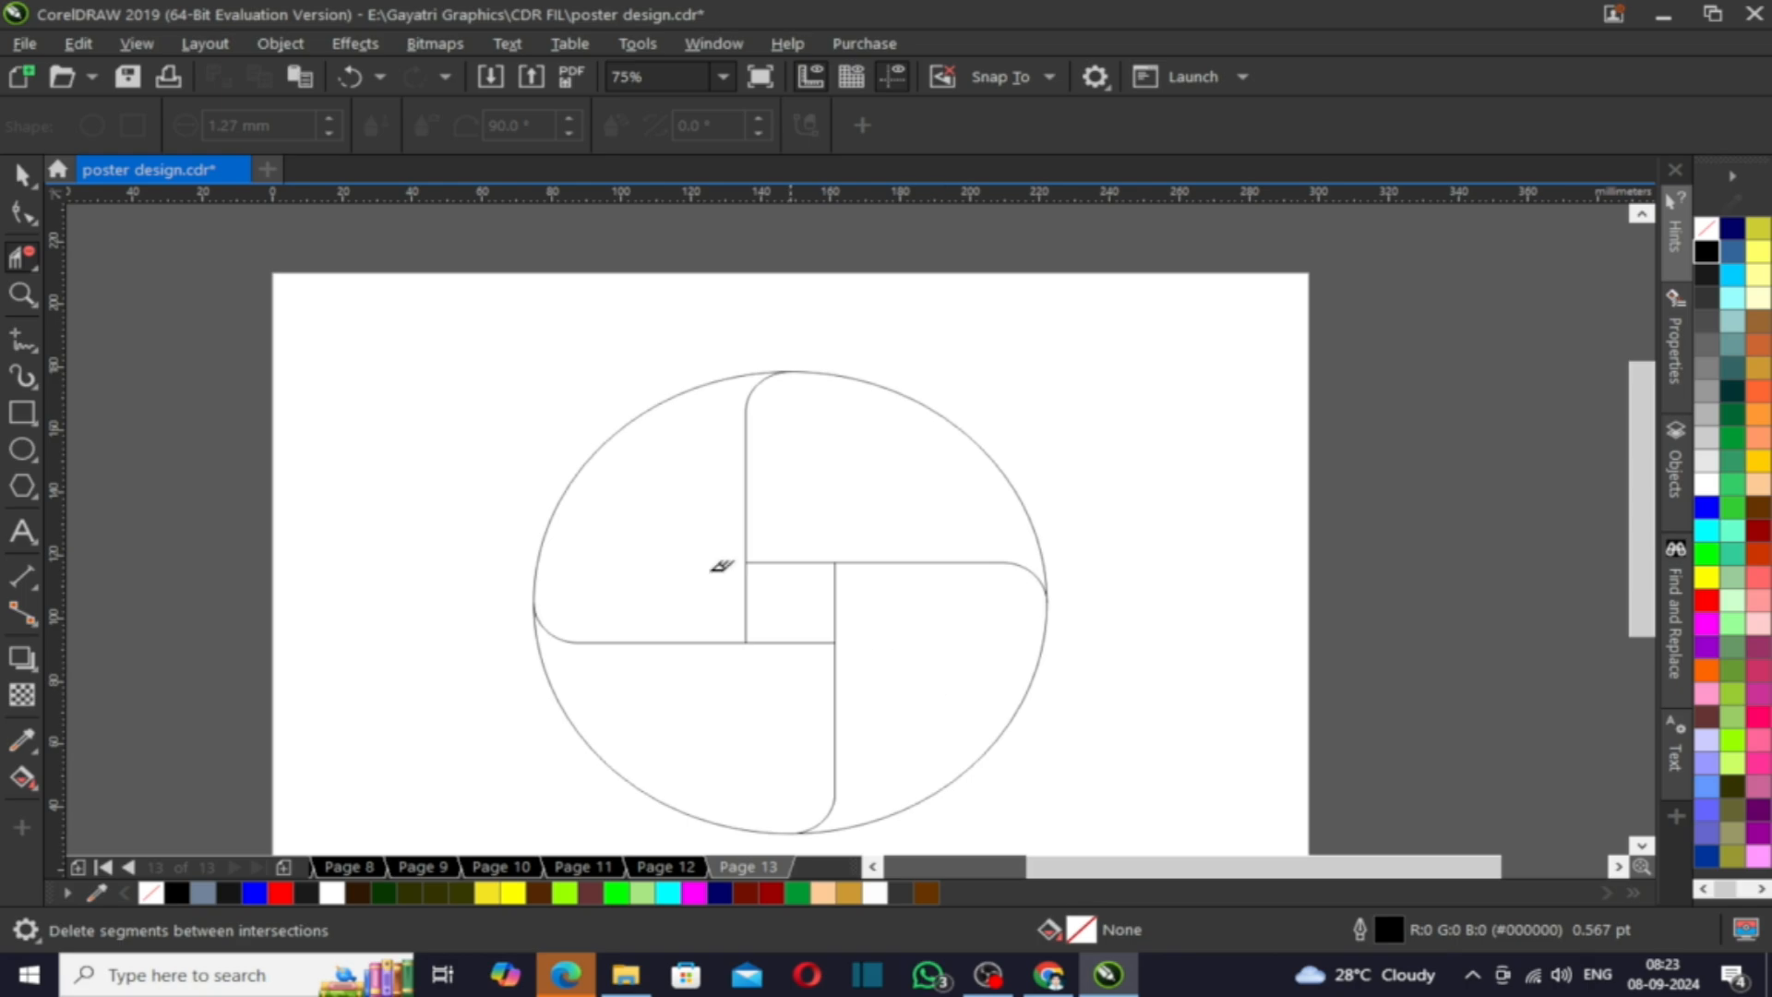
{"action": "key", "text": "space"}
Step: Create filled shapes from the four outer petal regions with Smart Fill, leaving the central square empty
{"action": "left_click", "coordinate": [40, 782]}
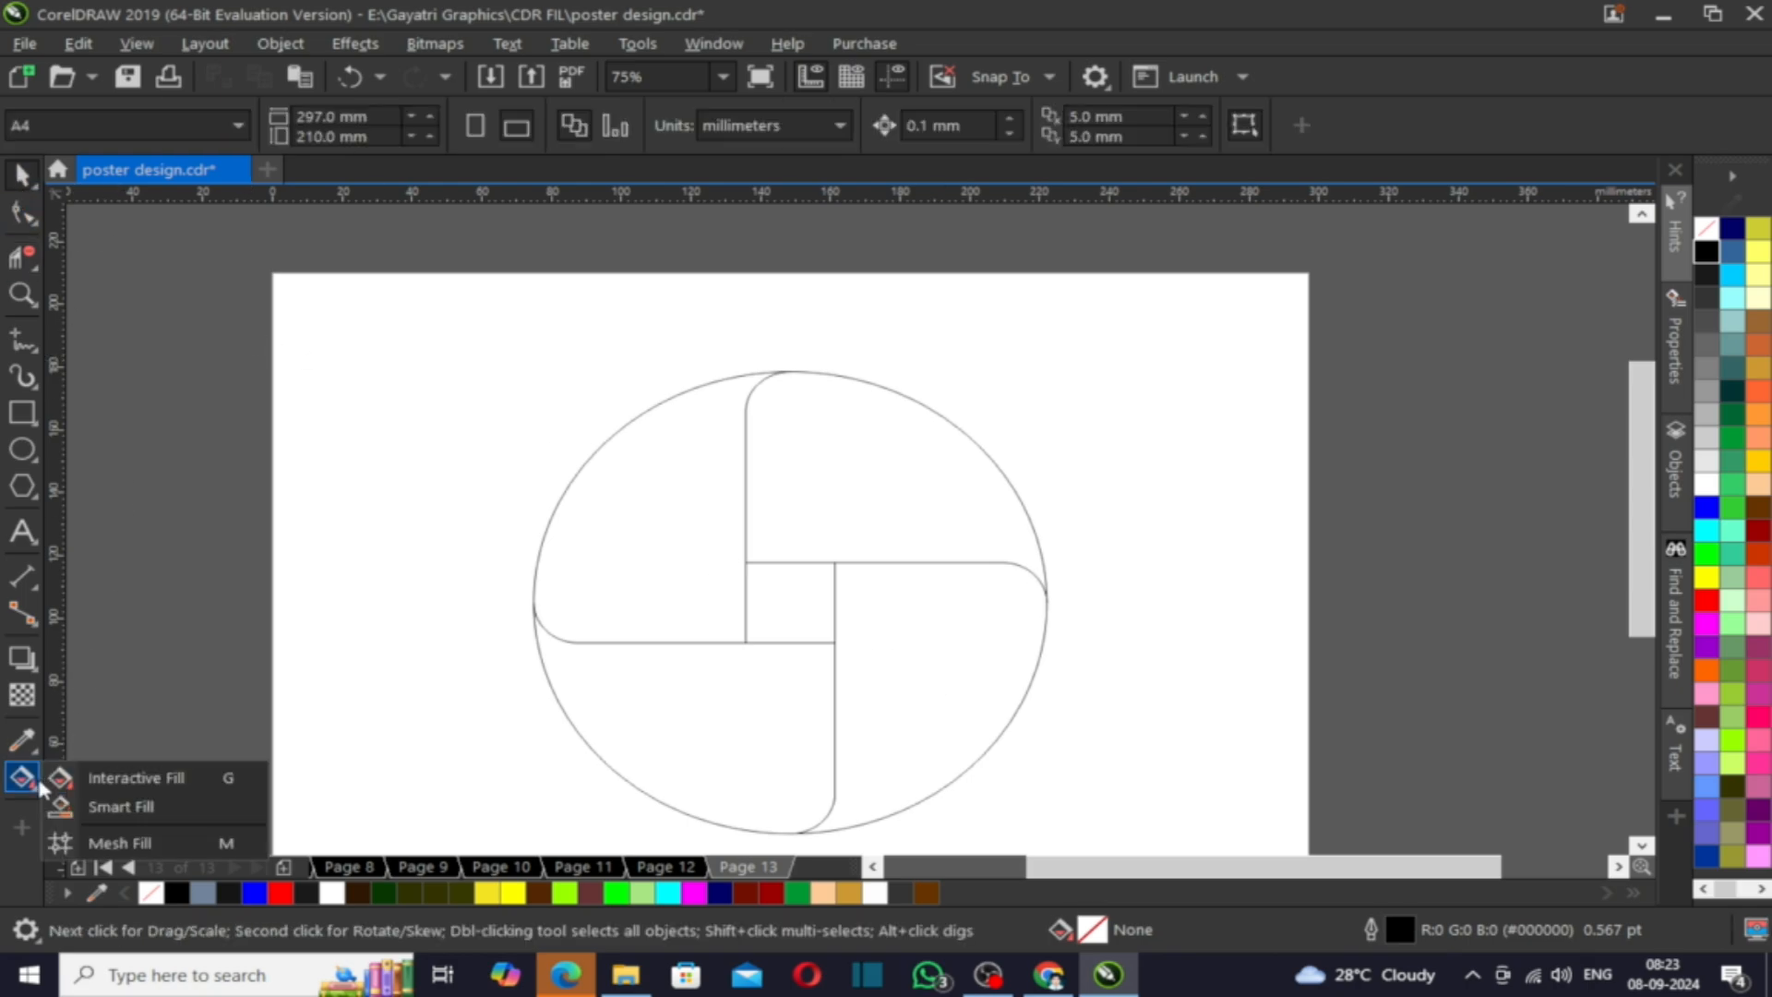
{"action": "left_click", "coordinate": [120, 808]}
{"action": "left_click", "coordinate": [625, 740]}
{"action": "left_click", "coordinate": [882, 704]}
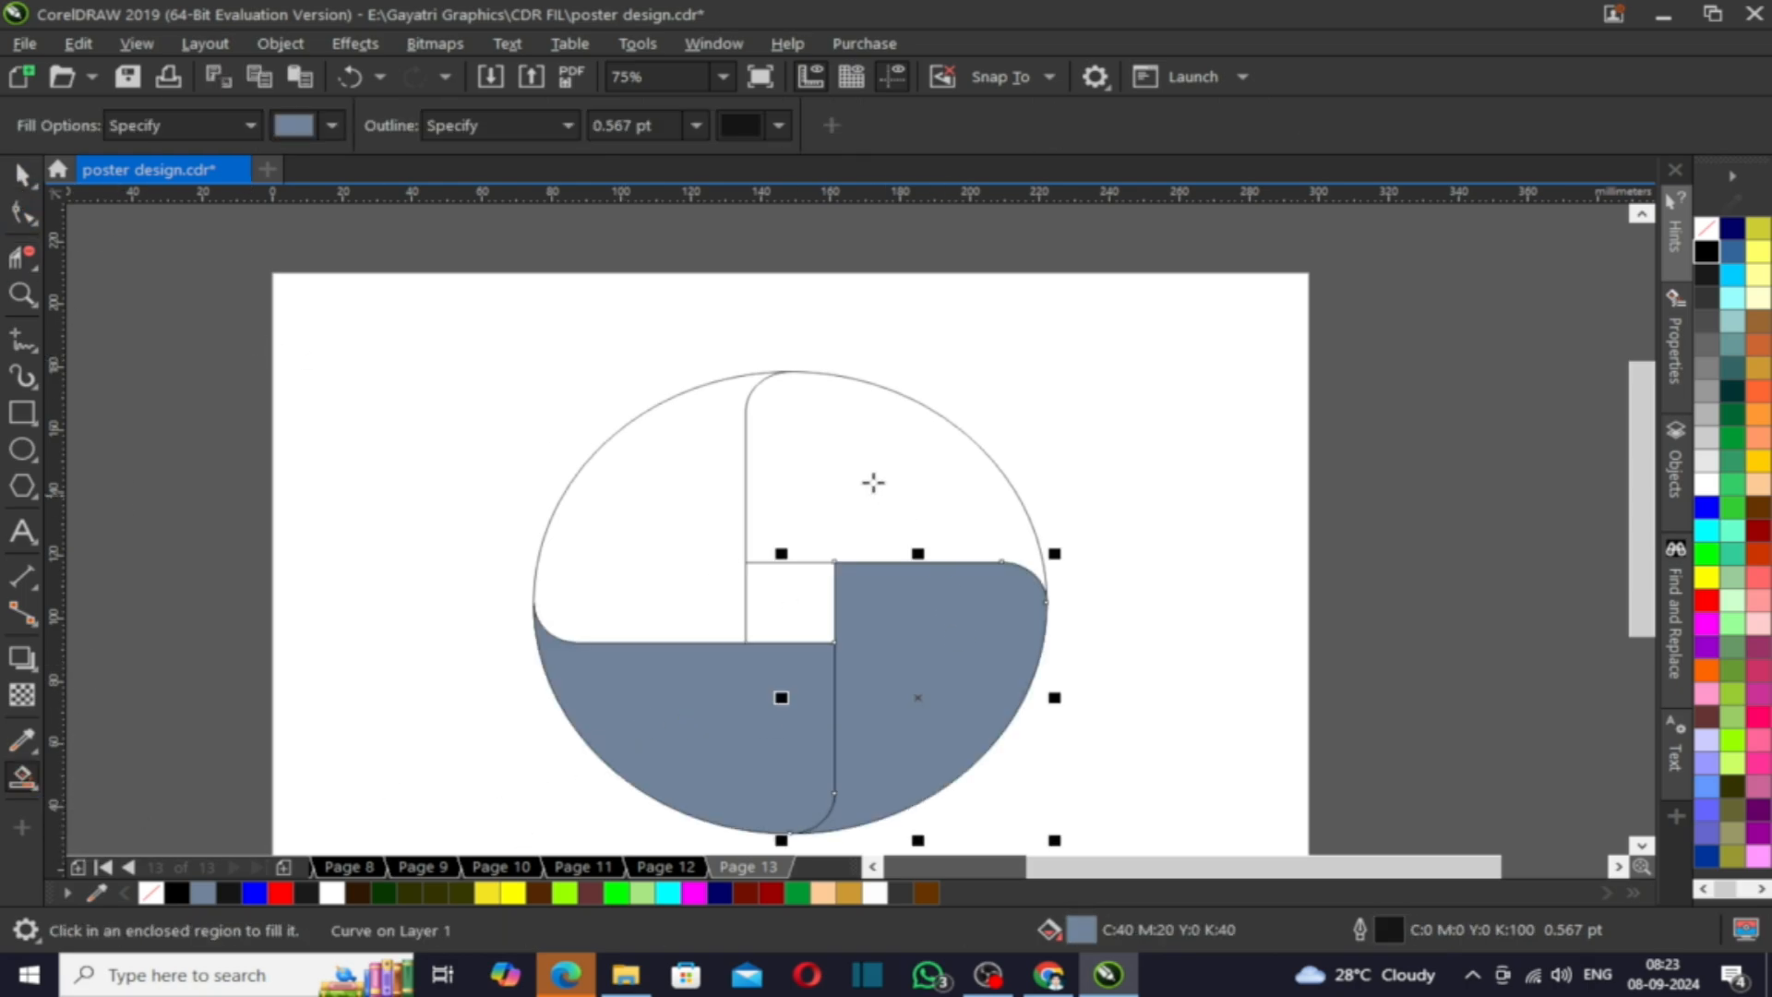
{"action": "left_click", "coordinate": [874, 479]}
{"action": "left_click", "coordinate": [746, 455]}
{"action": "key", "text": "space"}
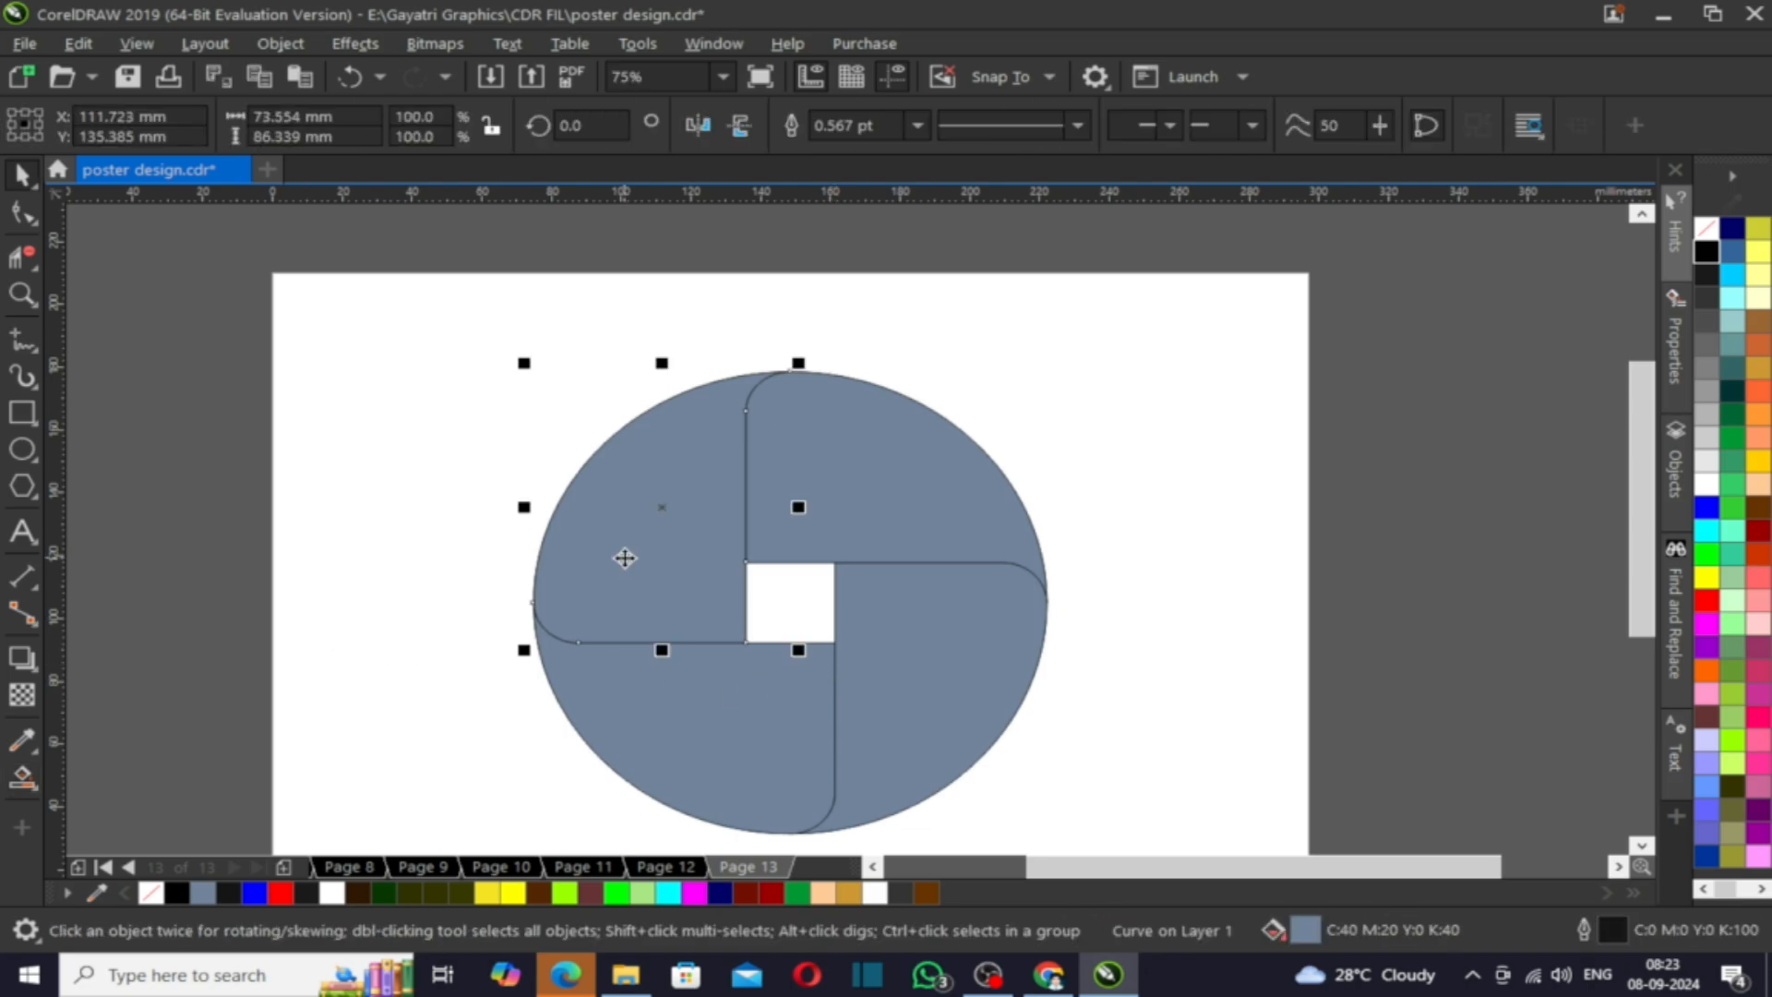
Step: Apply a near-vertical fountain fill to the upper-left petal with a brown inner end and a gold node at about 58%
{"action": "key", "text": "g"}
{"action": "left_click_drag", "start_coordinate": [646, 428], "coordinate": [669, 592]}
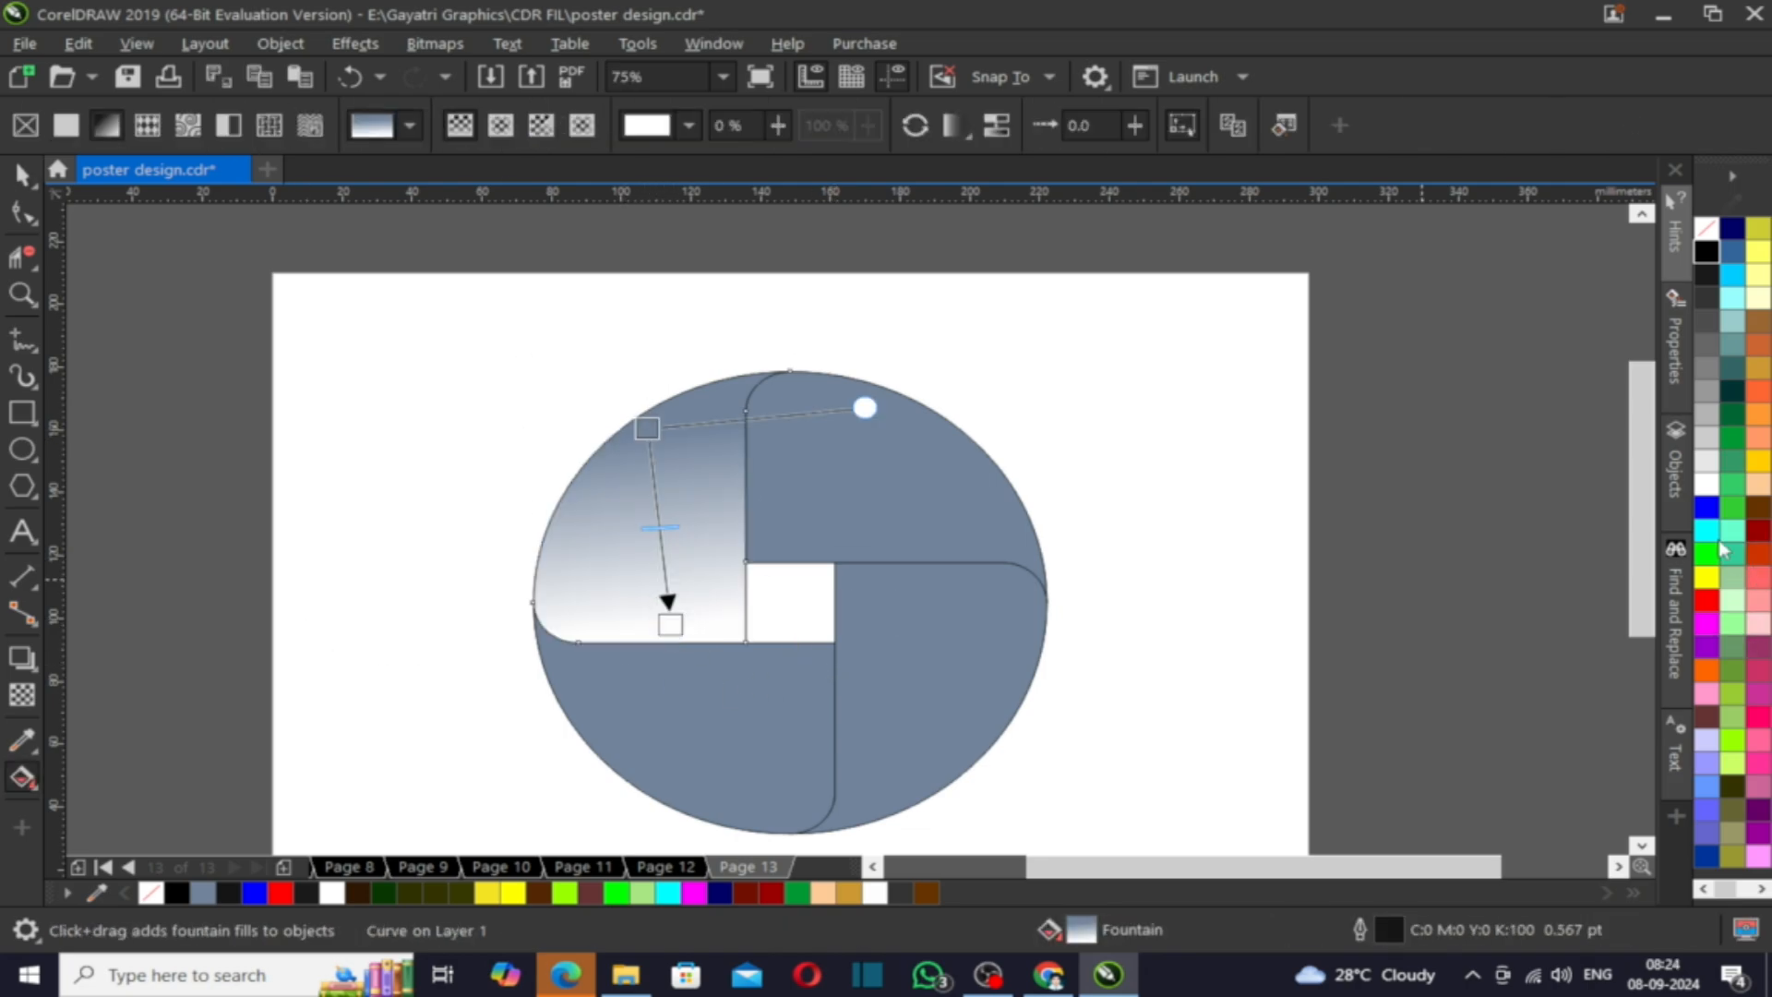
{"action": "left_click", "coordinate": [1759, 369]}
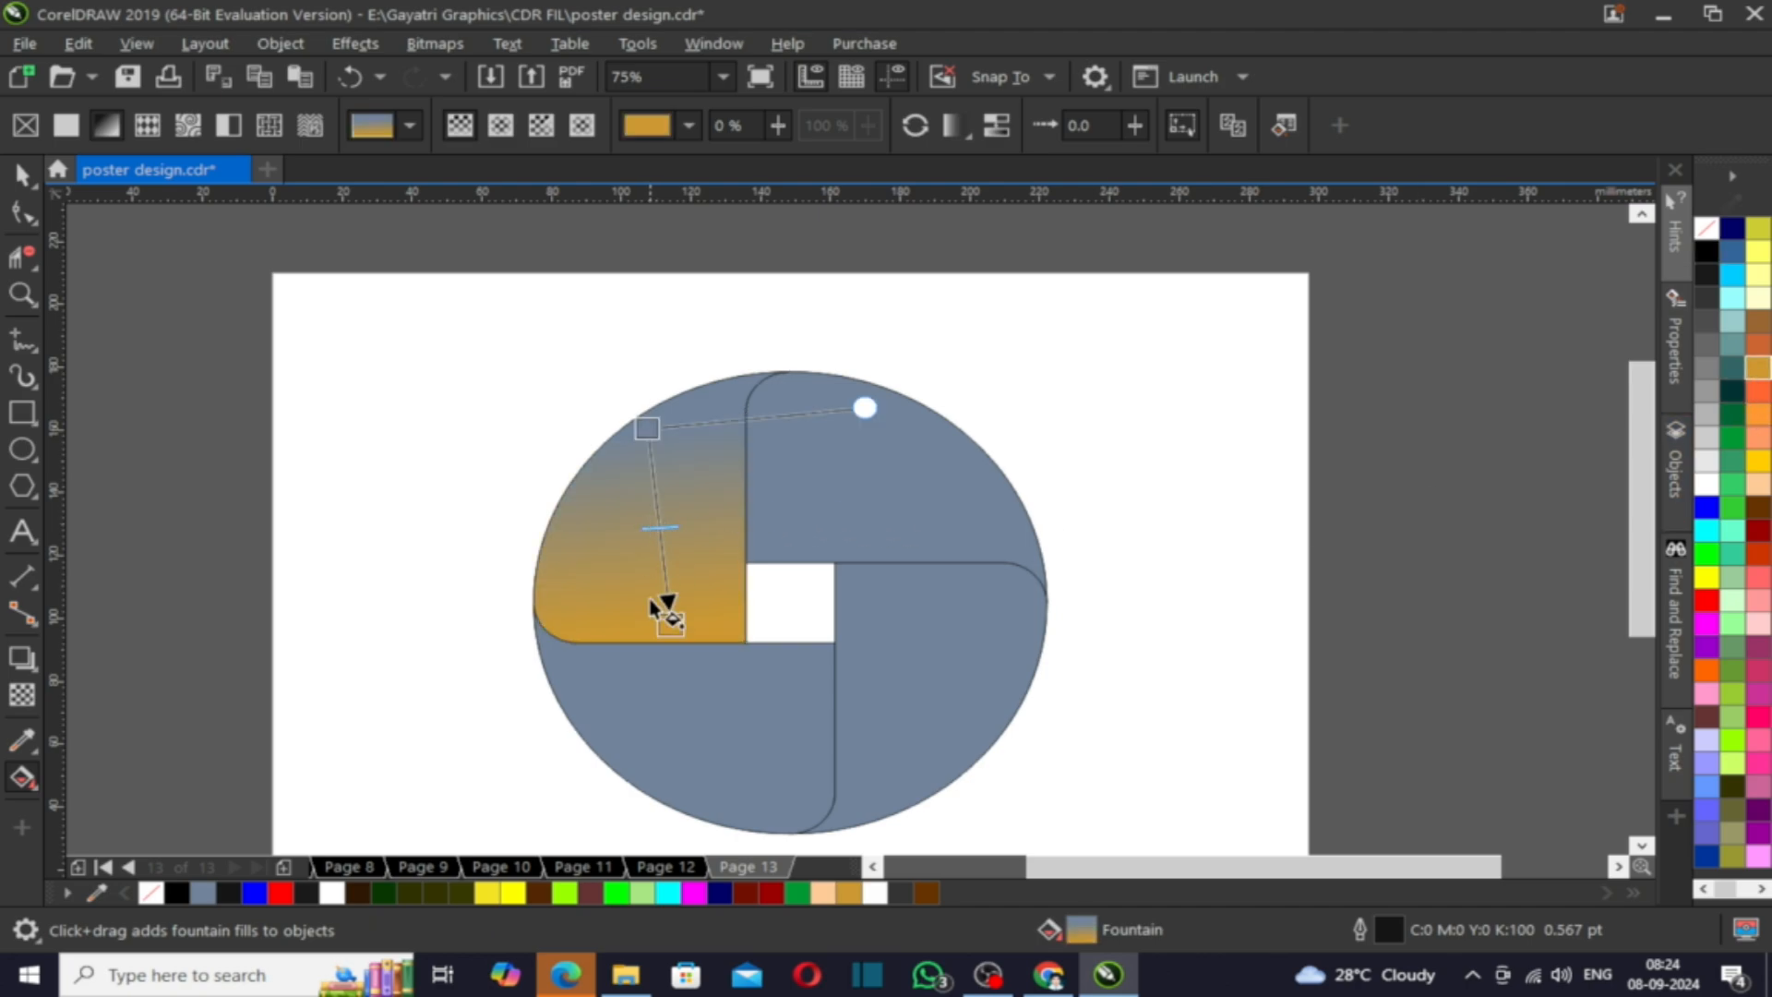
{"action": "left_click", "coordinate": [1759, 322]}
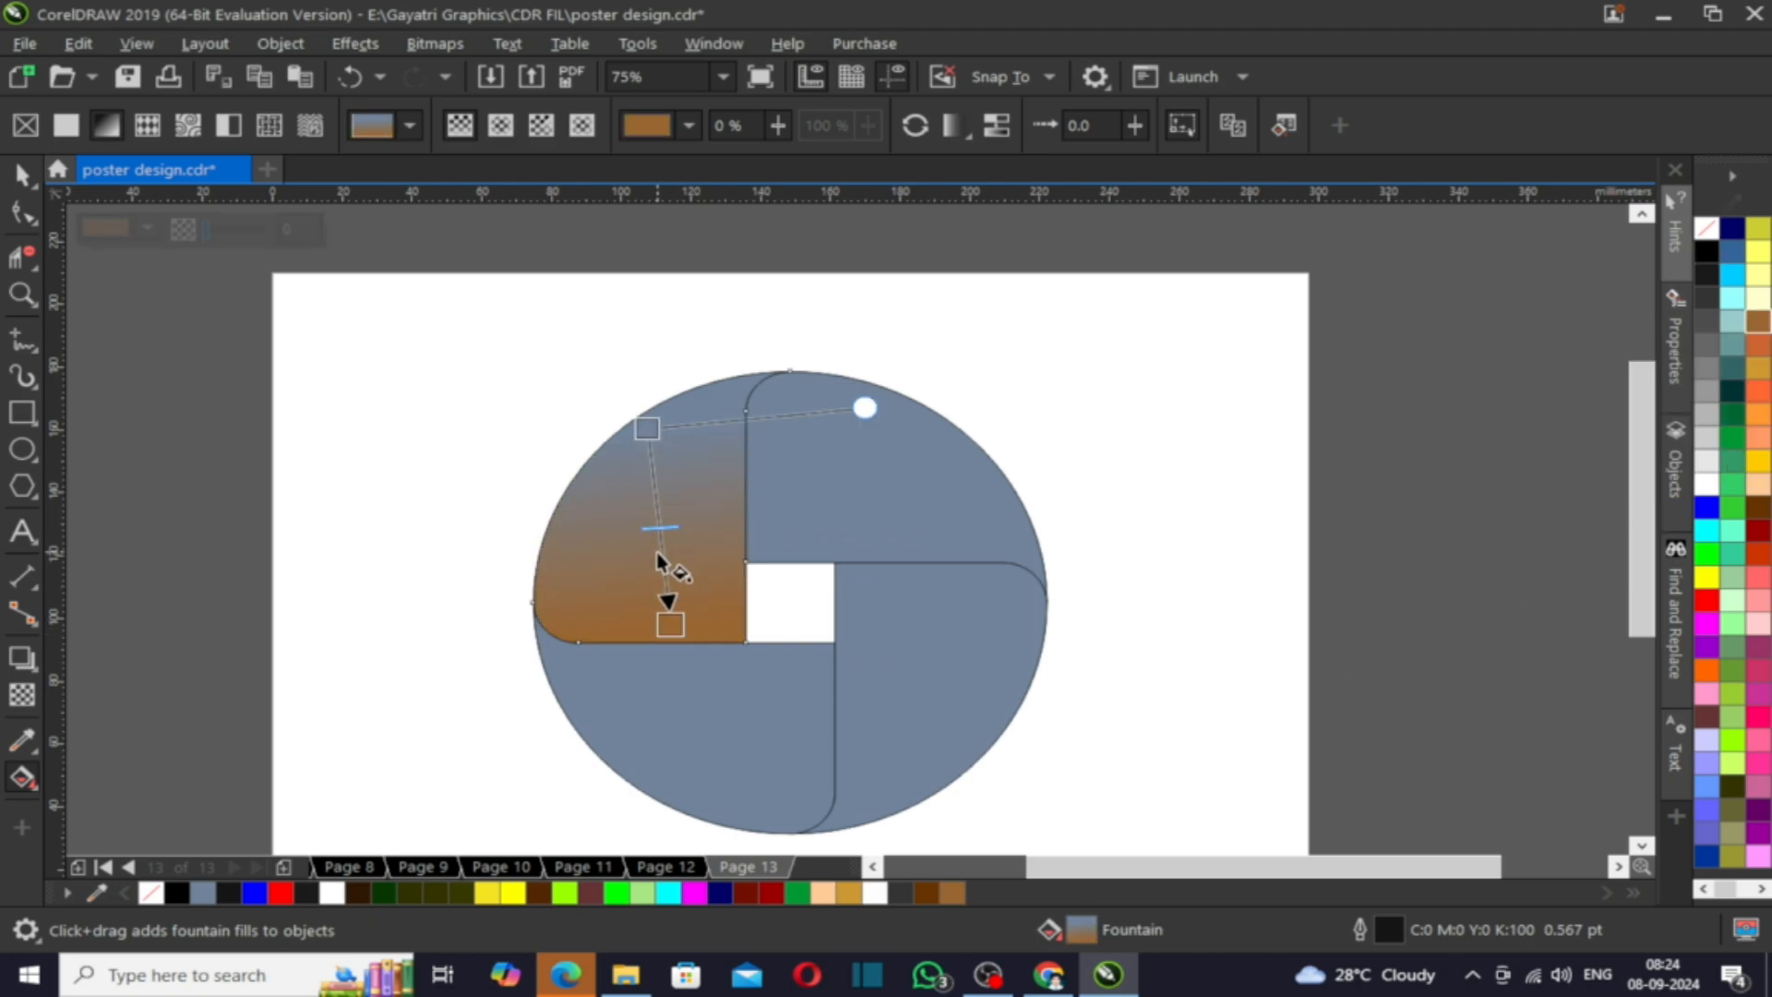
{"action": "double_click", "coordinate": [660, 545]}
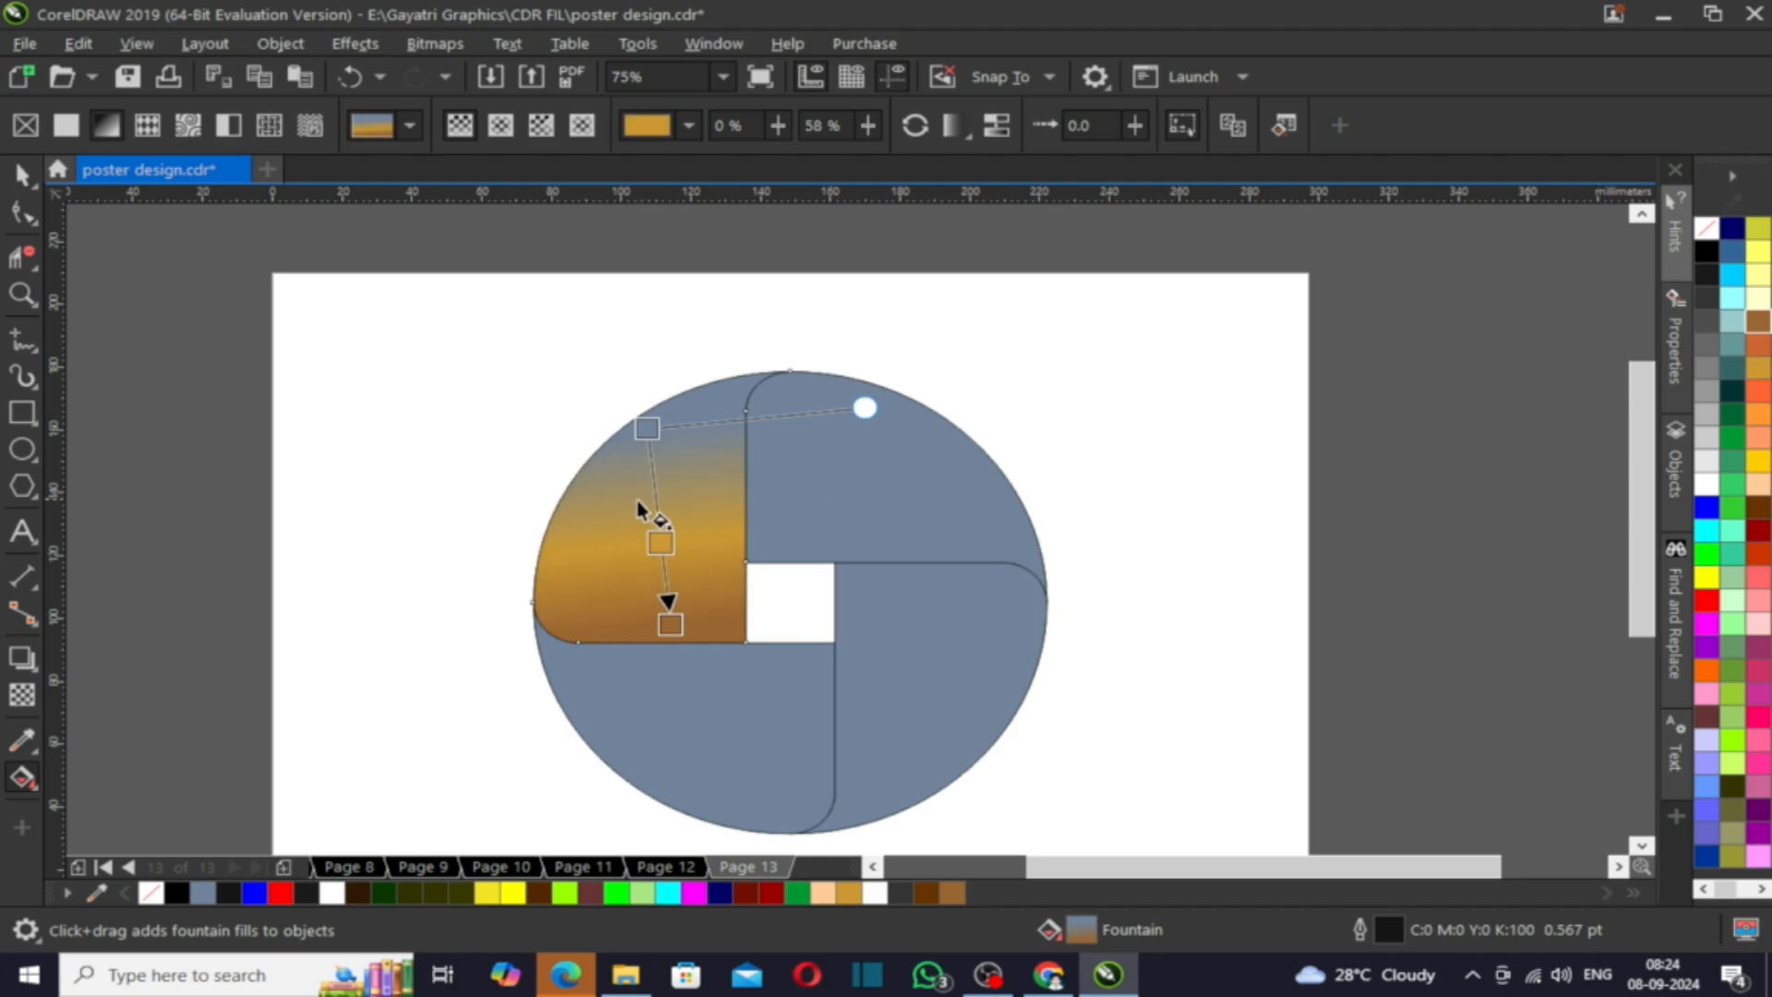
Step: Add a peach tone near the outer edge of the upper-left petal's gradient and lengthen its axis diagonally past the petal
{"action": "double_click", "coordinate": [652, 469]}
{"action": "left_click_drag", "start_coordinate": [825, 888], "coordinate": [652, 469]}
{"action": "left_click", "coordinate": [851, 894]}
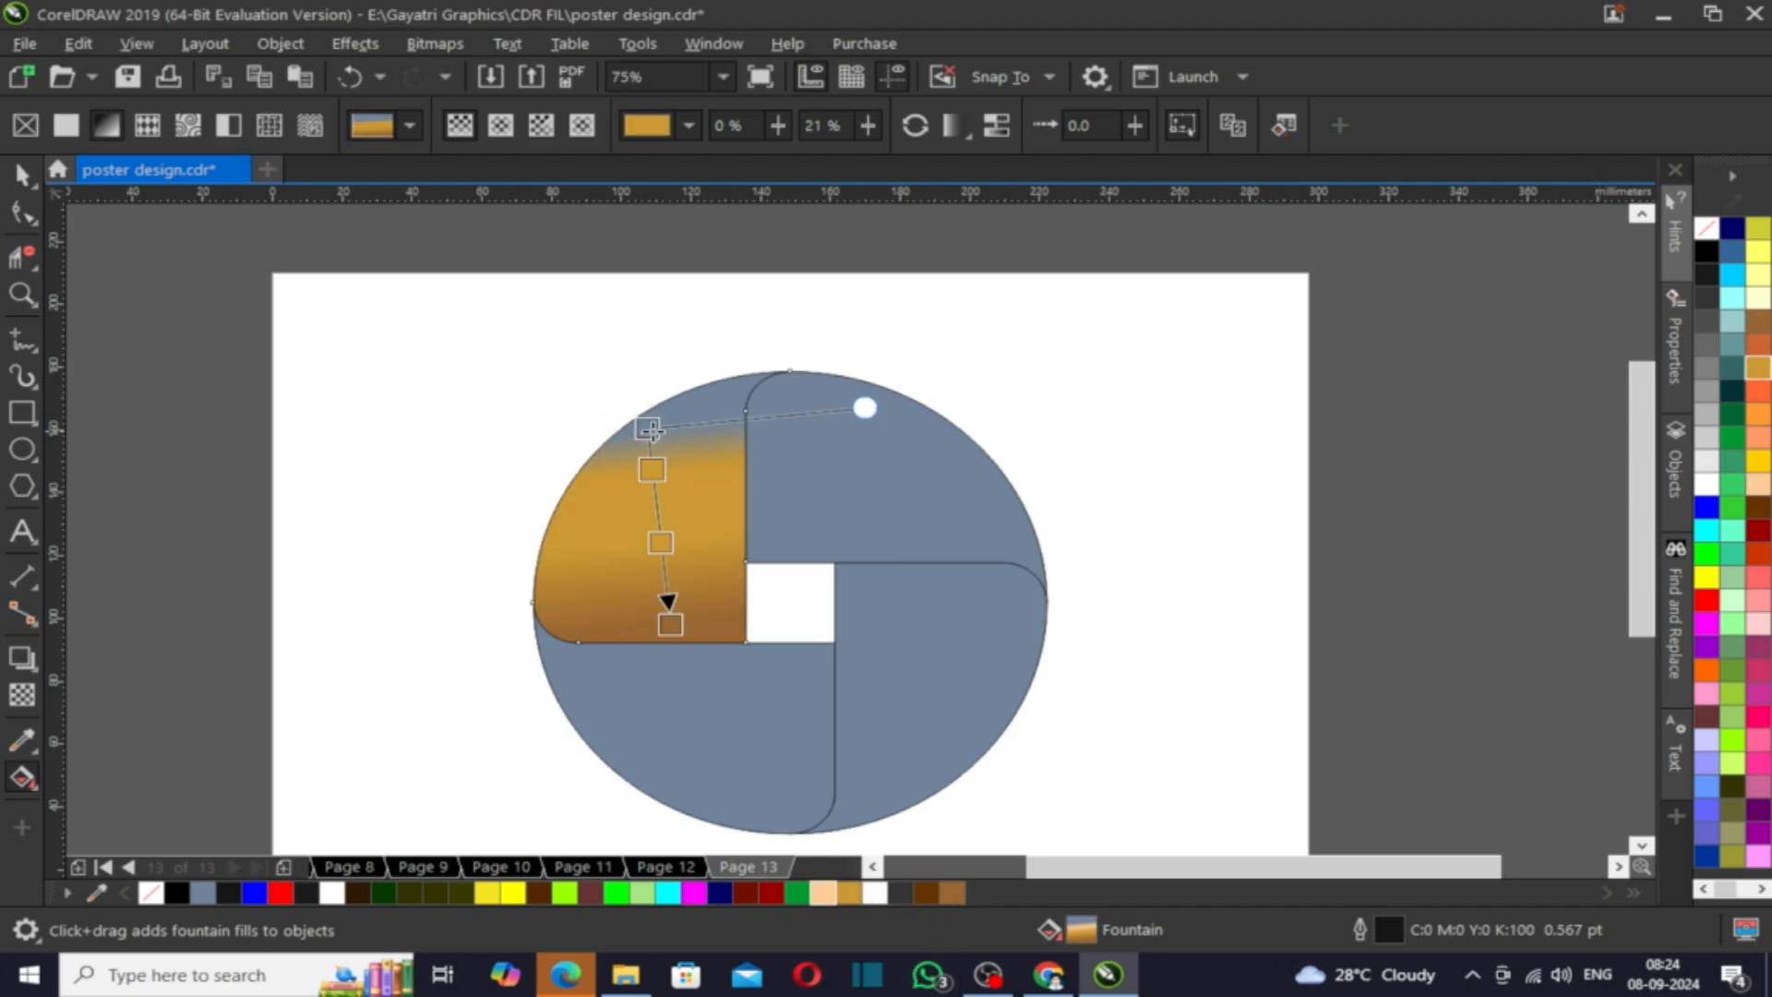
{"action": "left_click_drag", "start_coordinate": [822, 893], "coordinate": [574, 364]}
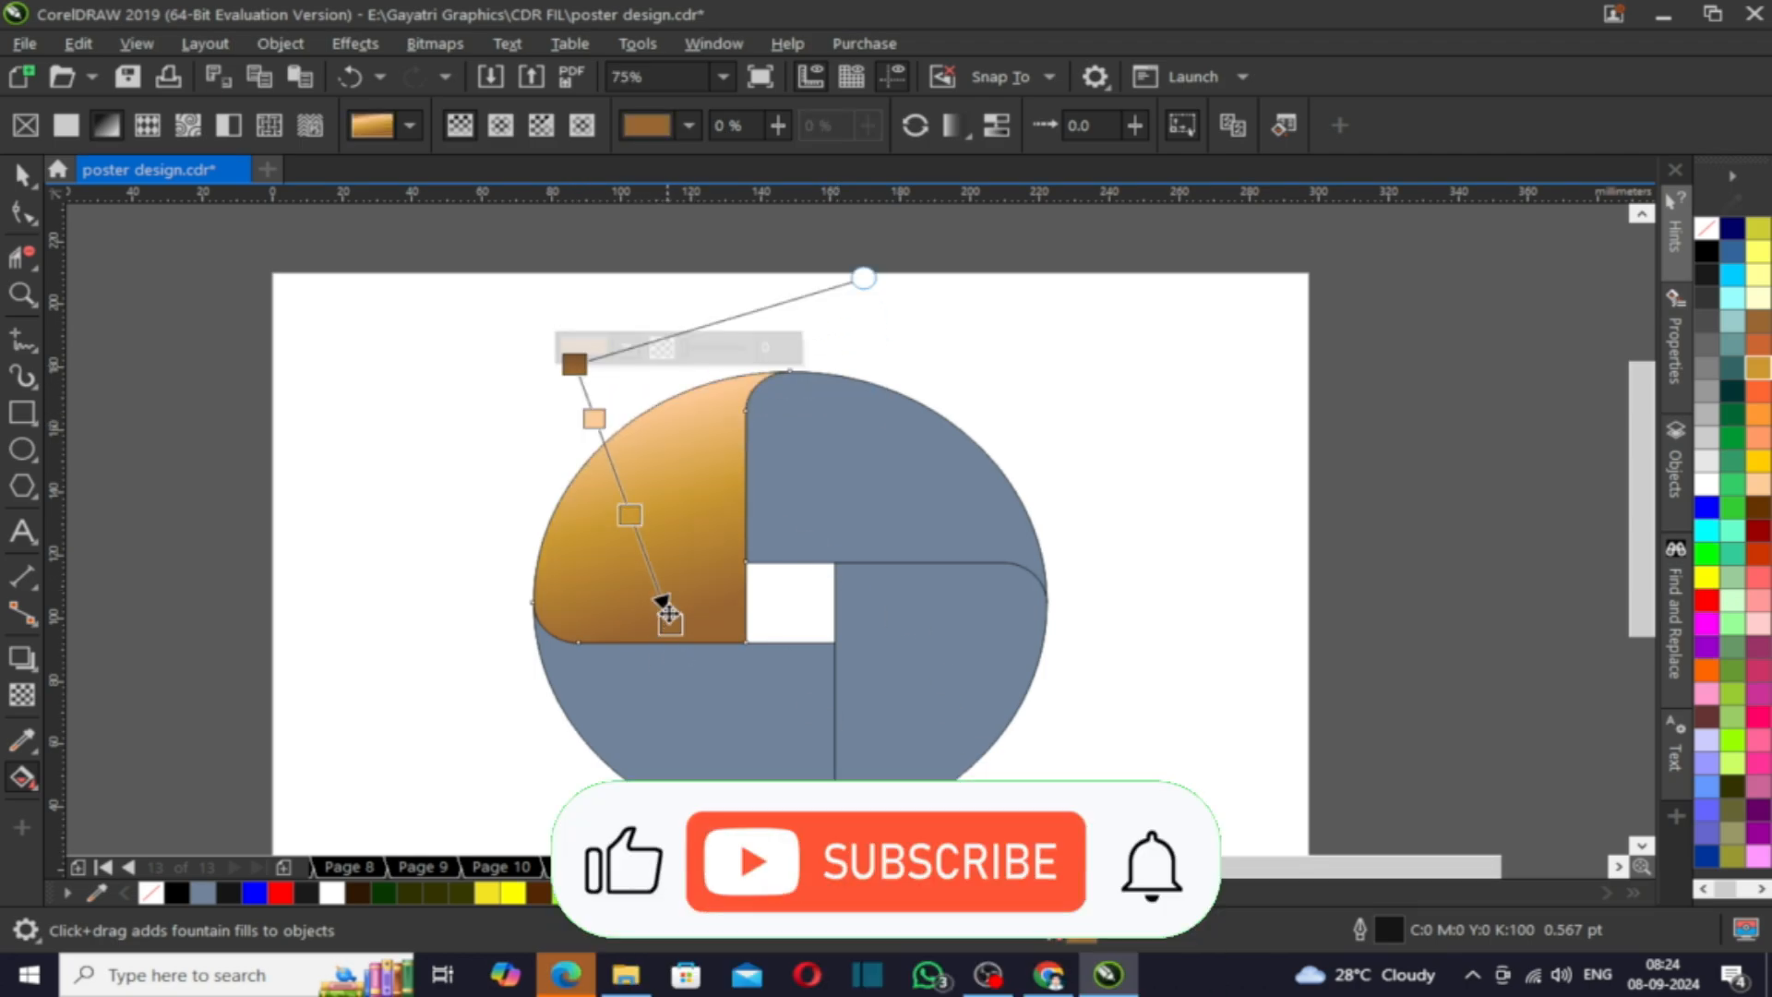
{"action": "left_click_drag", "start_coordinate": [672, 624], "coordinate": [713, 643]}
{"action": "left_click", "coordinate": [1148, 598]}
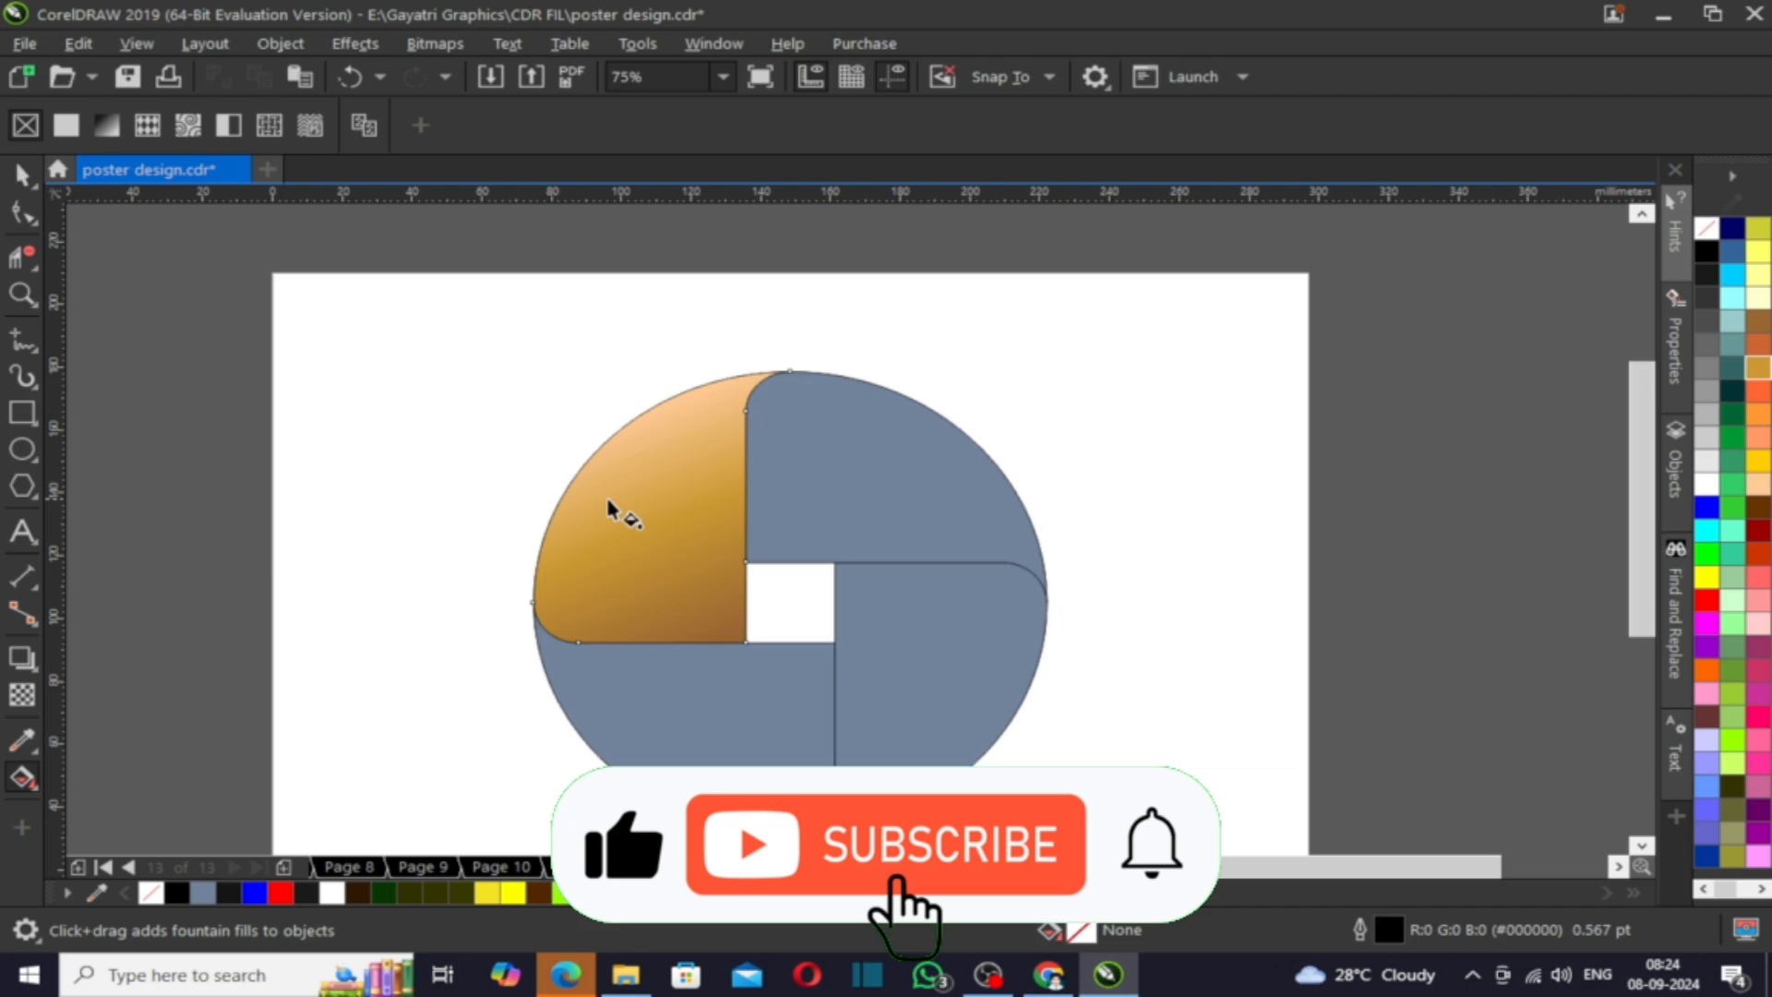
Step: Copy the gold gradient onto the lower-right petal and reverse its direction
{"action": "left_click_drag", "start_coordinate": [609, 498], "coordinate": [878, 648]}
{"action": "left_click", "coordinate": [879, 650]}
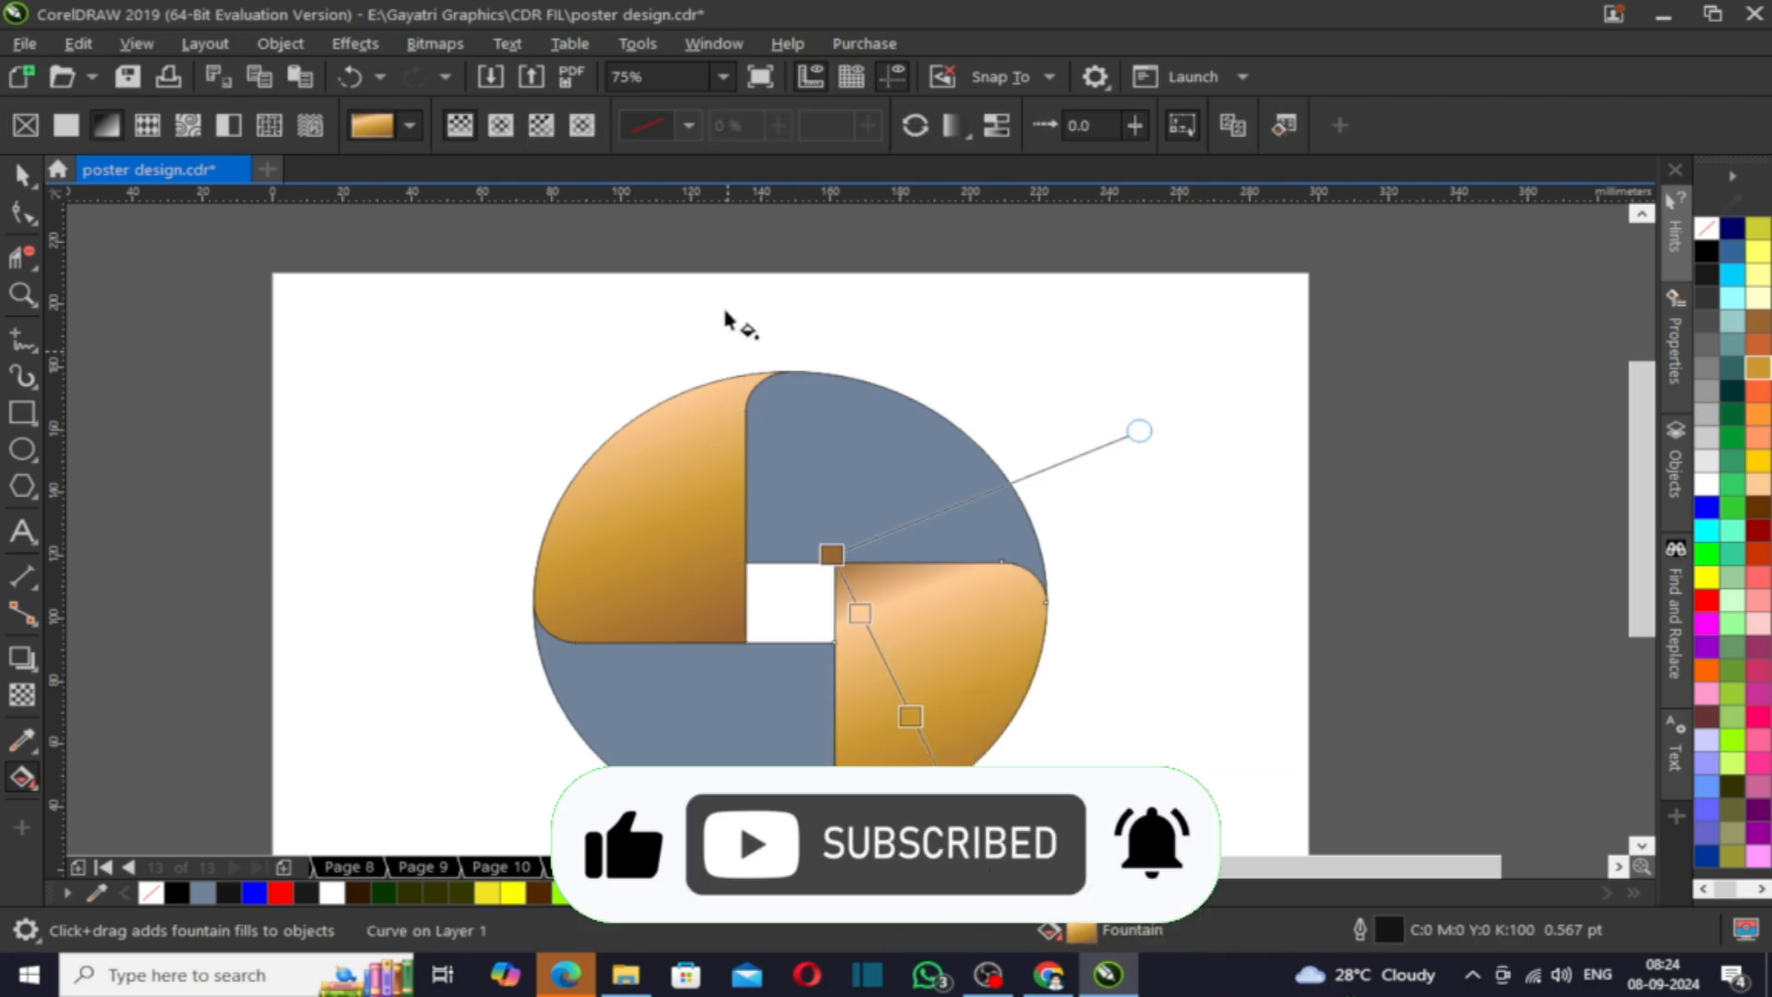
{"action": "left_click", "coordinate": [914, 126]}
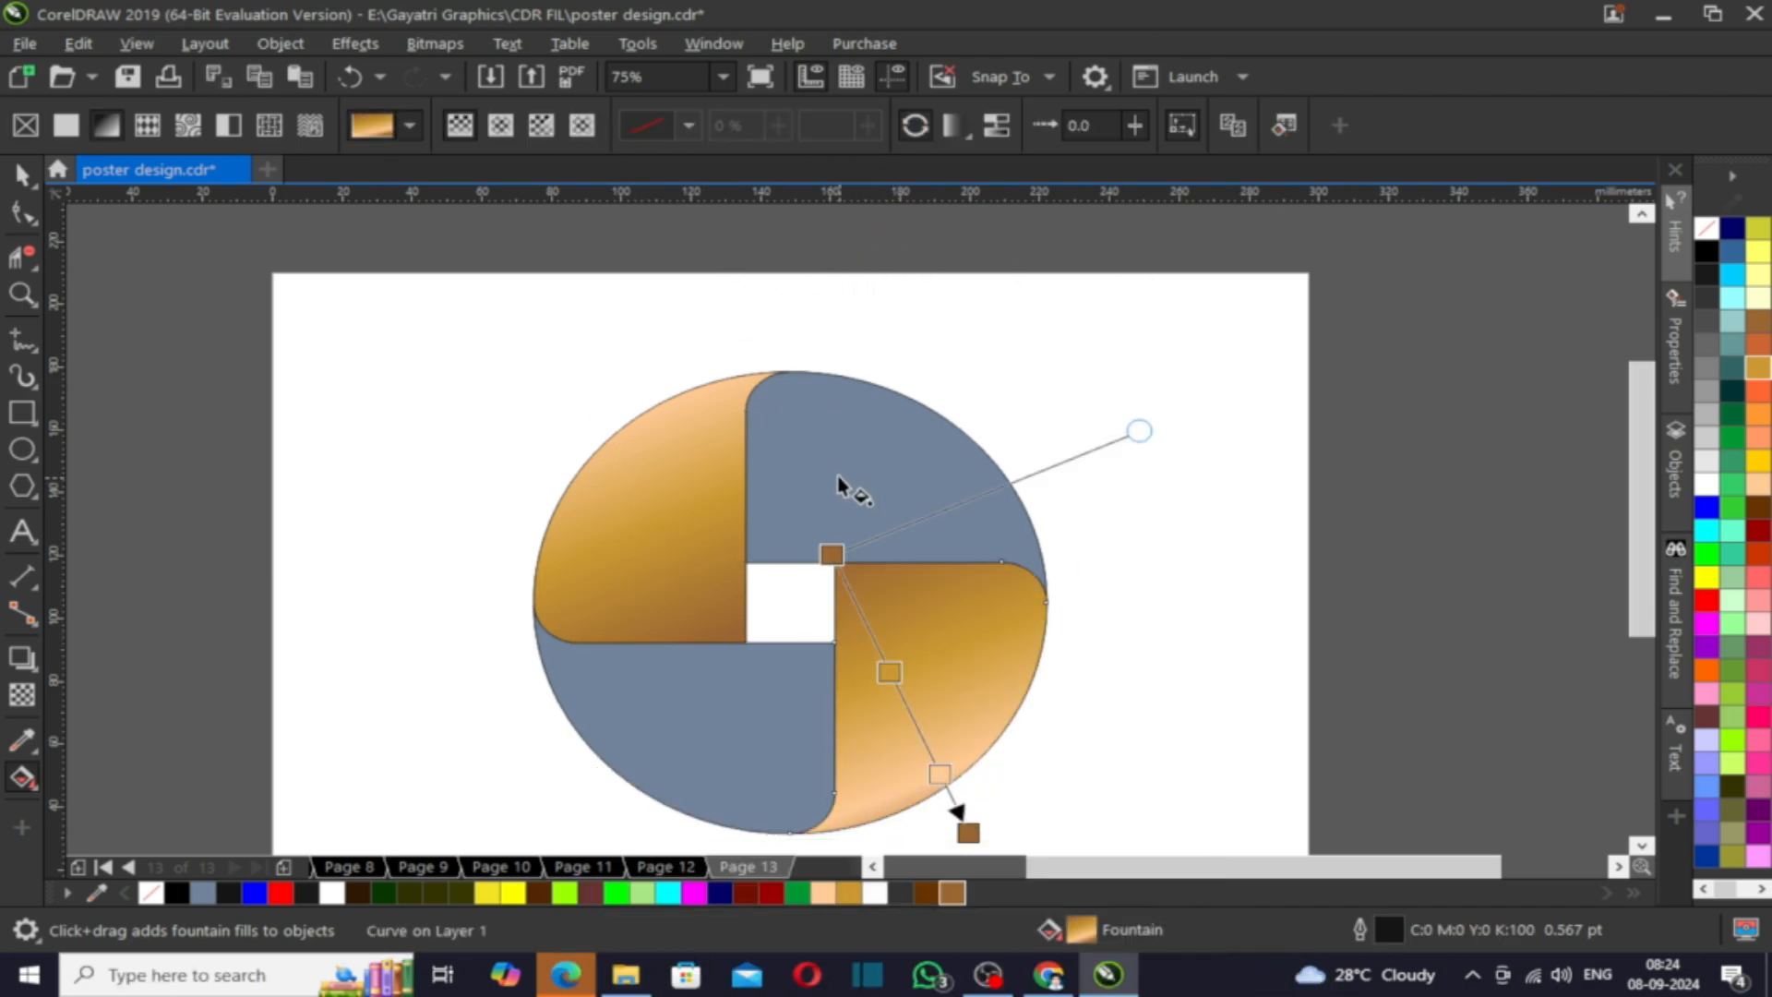
Step: Copy the gold gradient onto the upper-right petal and turn its axis to run nearly horizontally across the petal
{"action": "left_click", "coordinate": [681, 552]}
{"action": "left_click_drag", "start_coordinate": [681, 552], "coordinate": [896, 489]}
{"action": "left_click", "coordinate": [896, 489]}
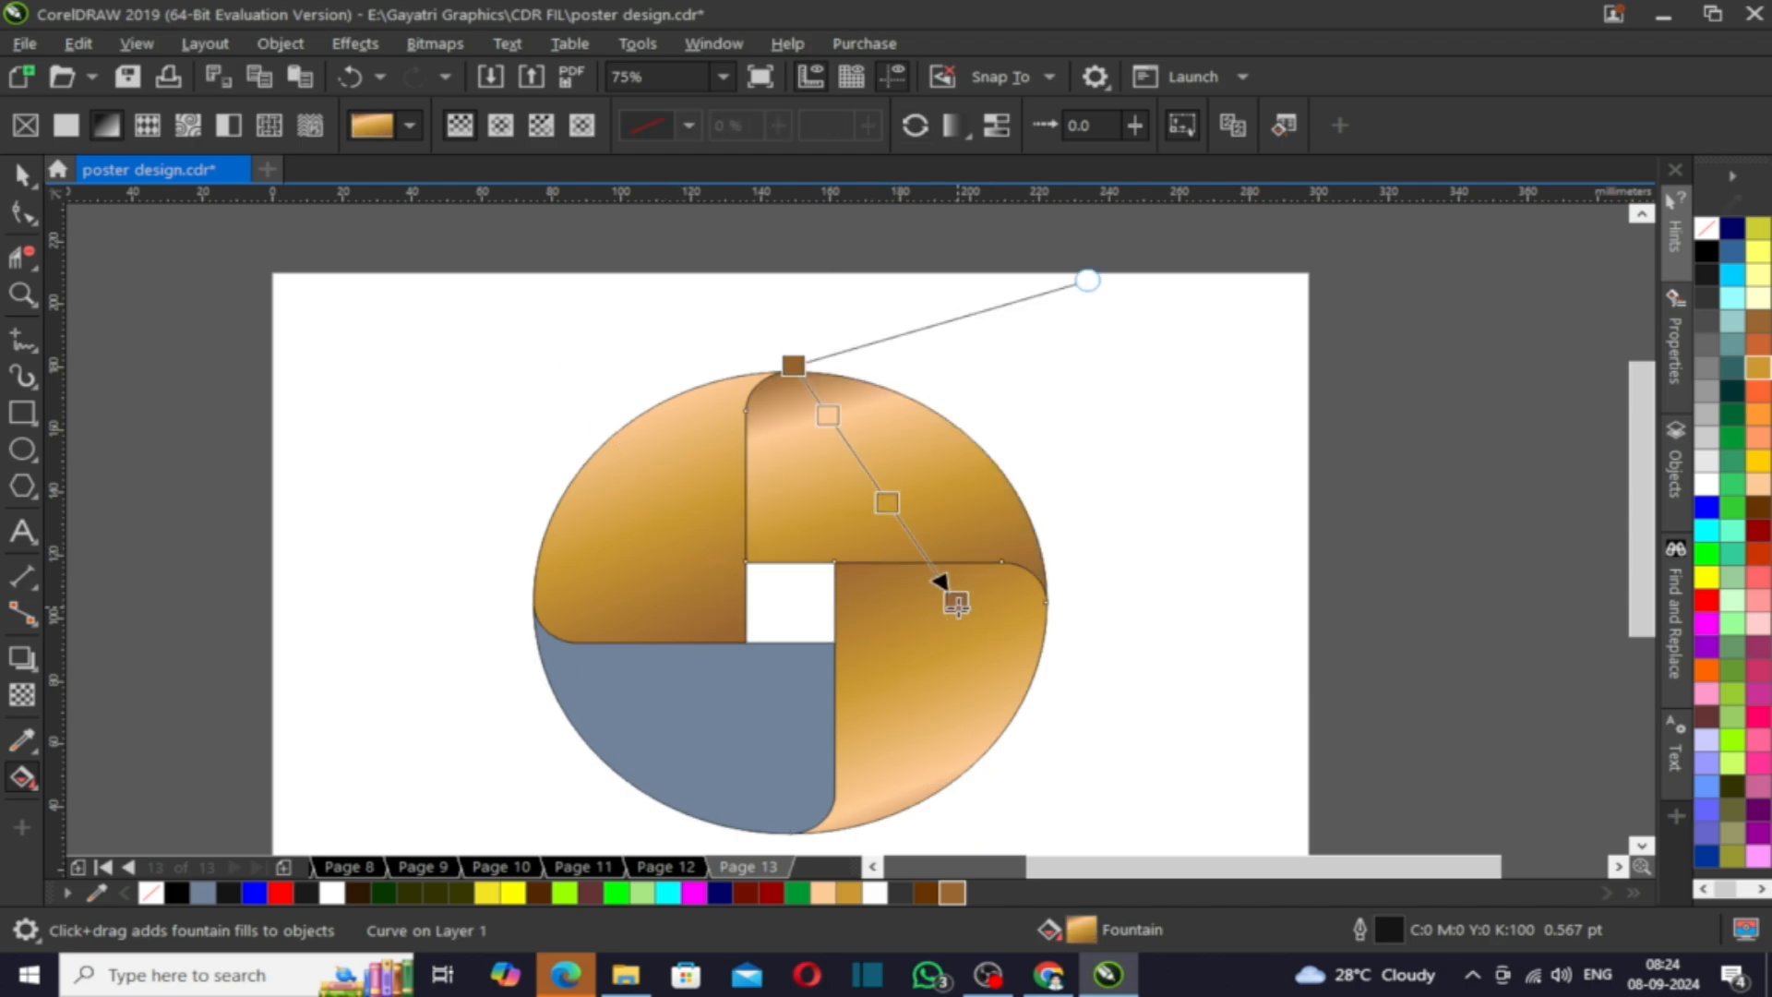
{"action": "left_click_drag", "start_coordinate": [957, 605], "coordinate": [1064, 505]}
{"action": "left_click_drag", "start_coordinate": [793, 365], "coordinate": [704, 527]}
{"action": "left_click_drag", "start_coordinate": [1064, 505], "coordinate": [1011, 431]}
{"action": "left_click_drag", "start_coordinate": [704, 527], "coordinate": [746, 539]}
{"action": "left_click_drag", "start_coordinate": [1013, 435], "coordinate": [1121, 411]}
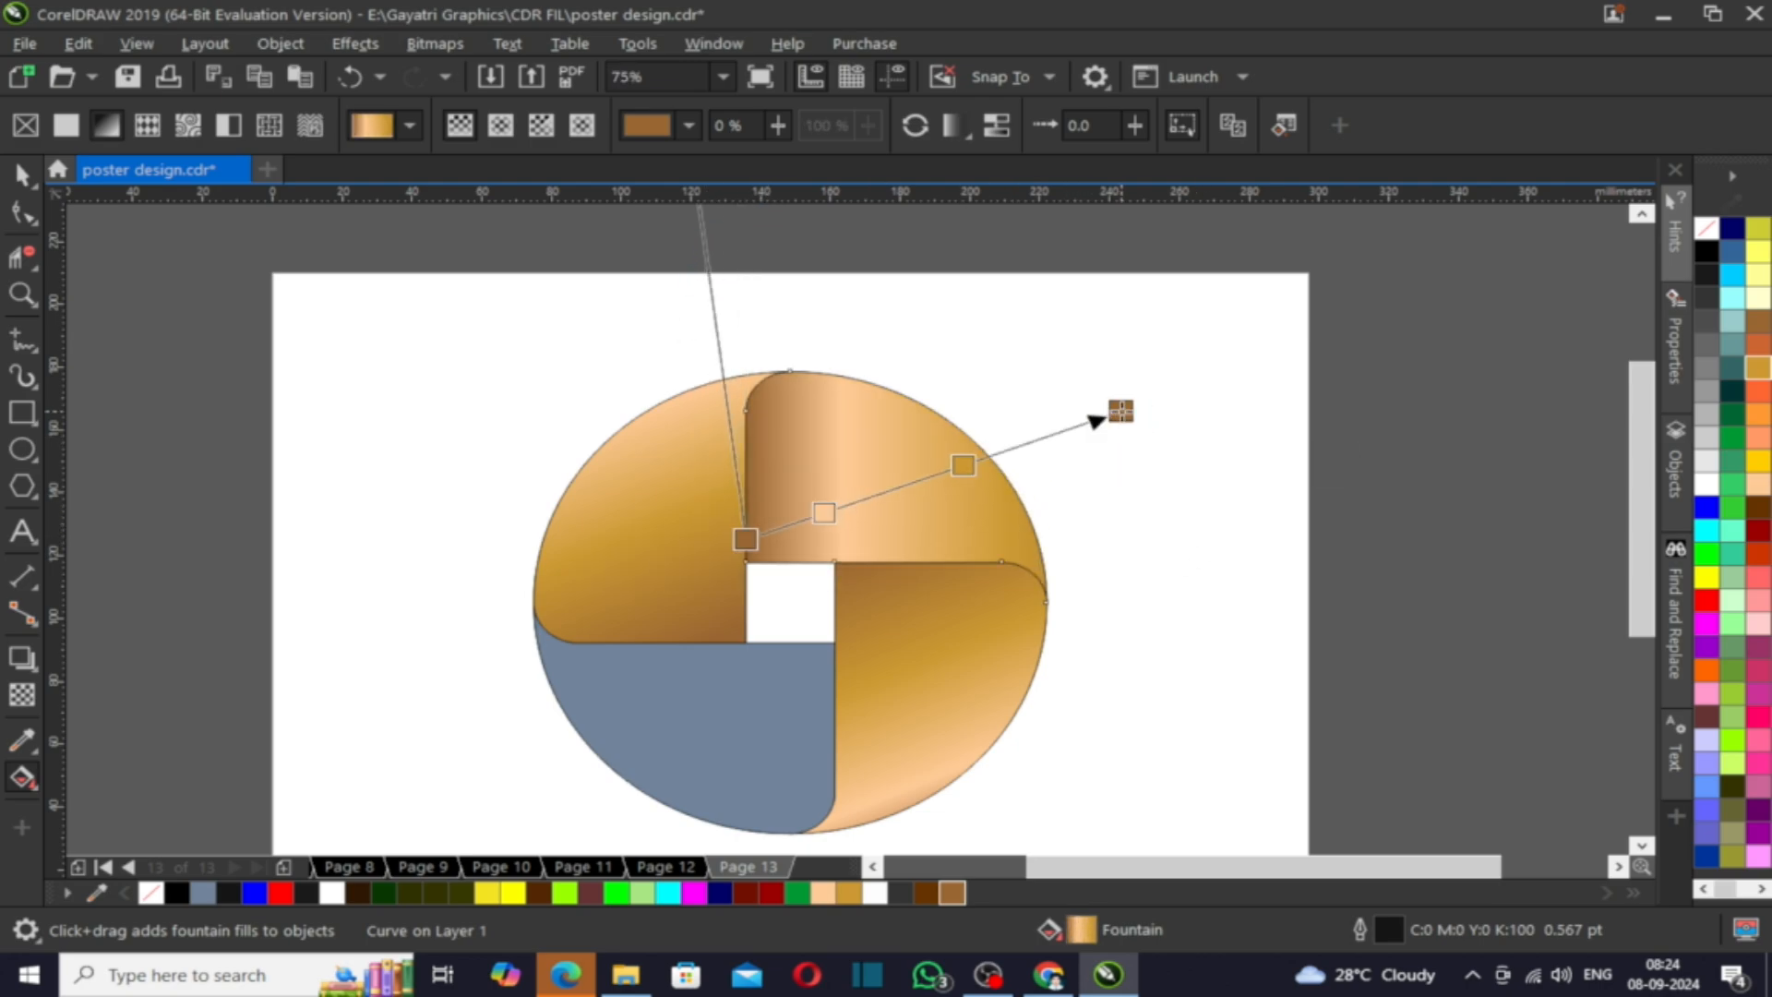
Step: Extend and reverse the upper-right petal's gradient so the peach tone falls at the outer edge
{"action": "left_click_drag", "start_coordinate": [746, 539], "coordinate": [609, 578]}
{"action": "left_click", "coordinate": [915, 125]}
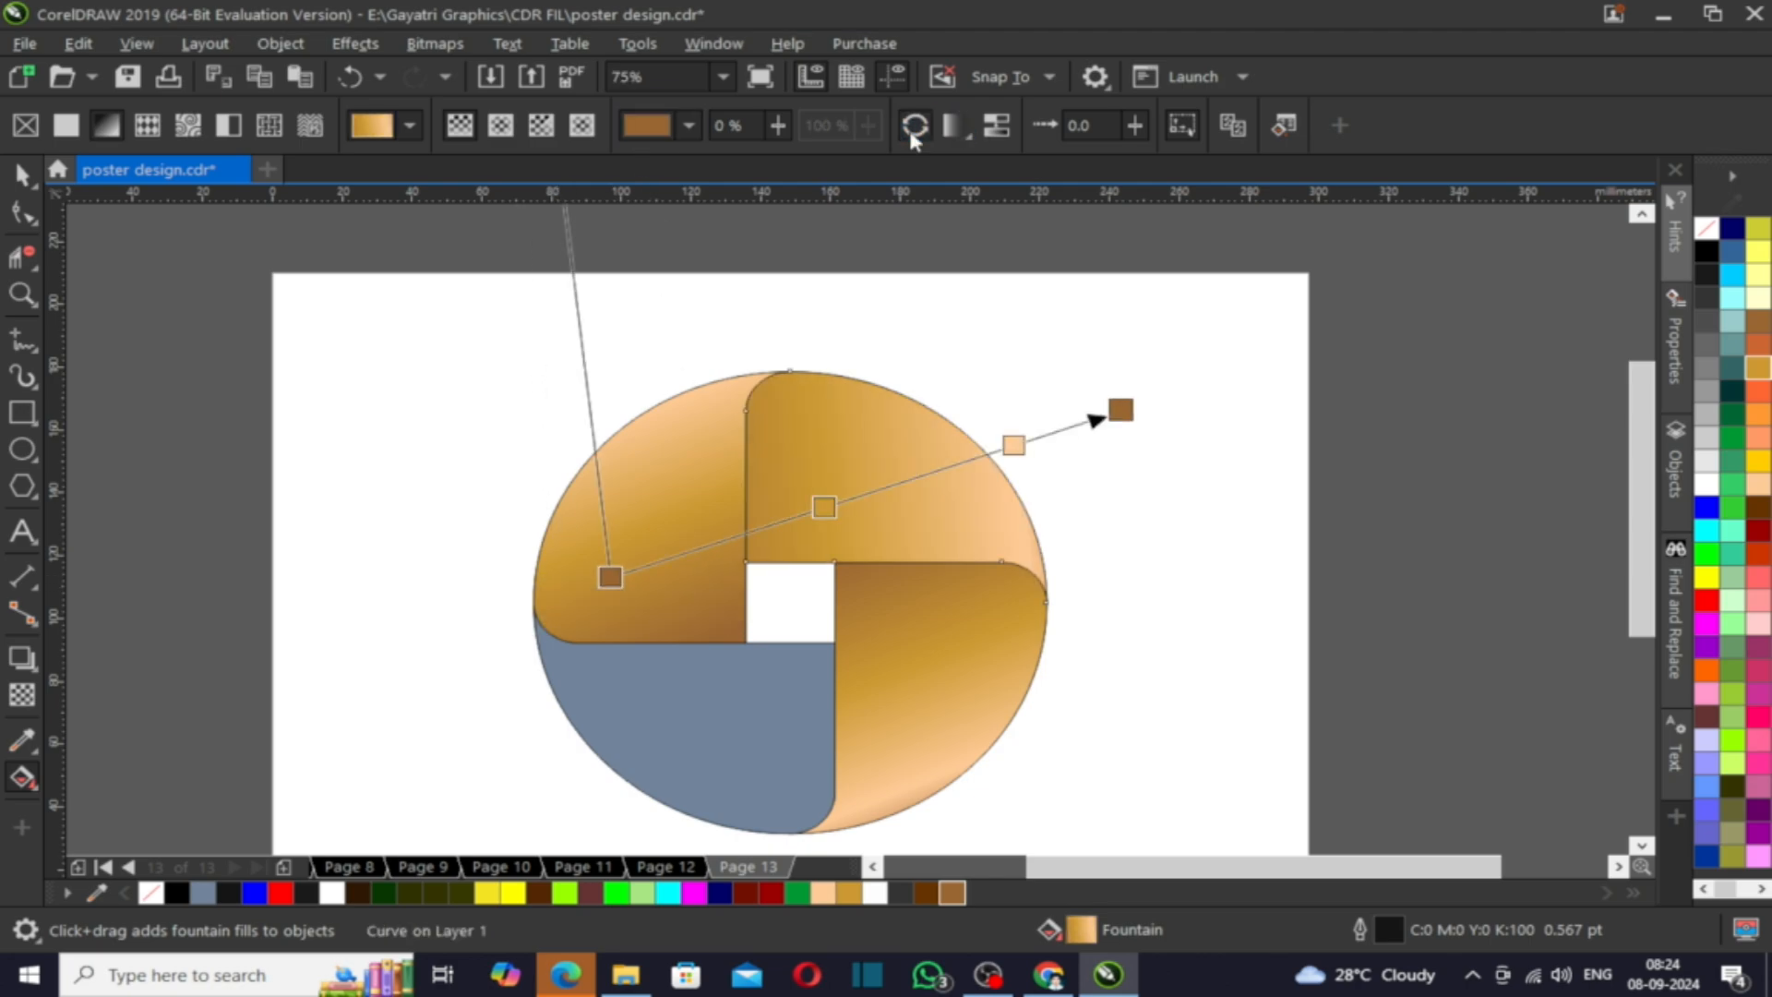
{"action": "left_click_drag", "start_coordinate": [610, 577], "coordinate": [625, 570]}
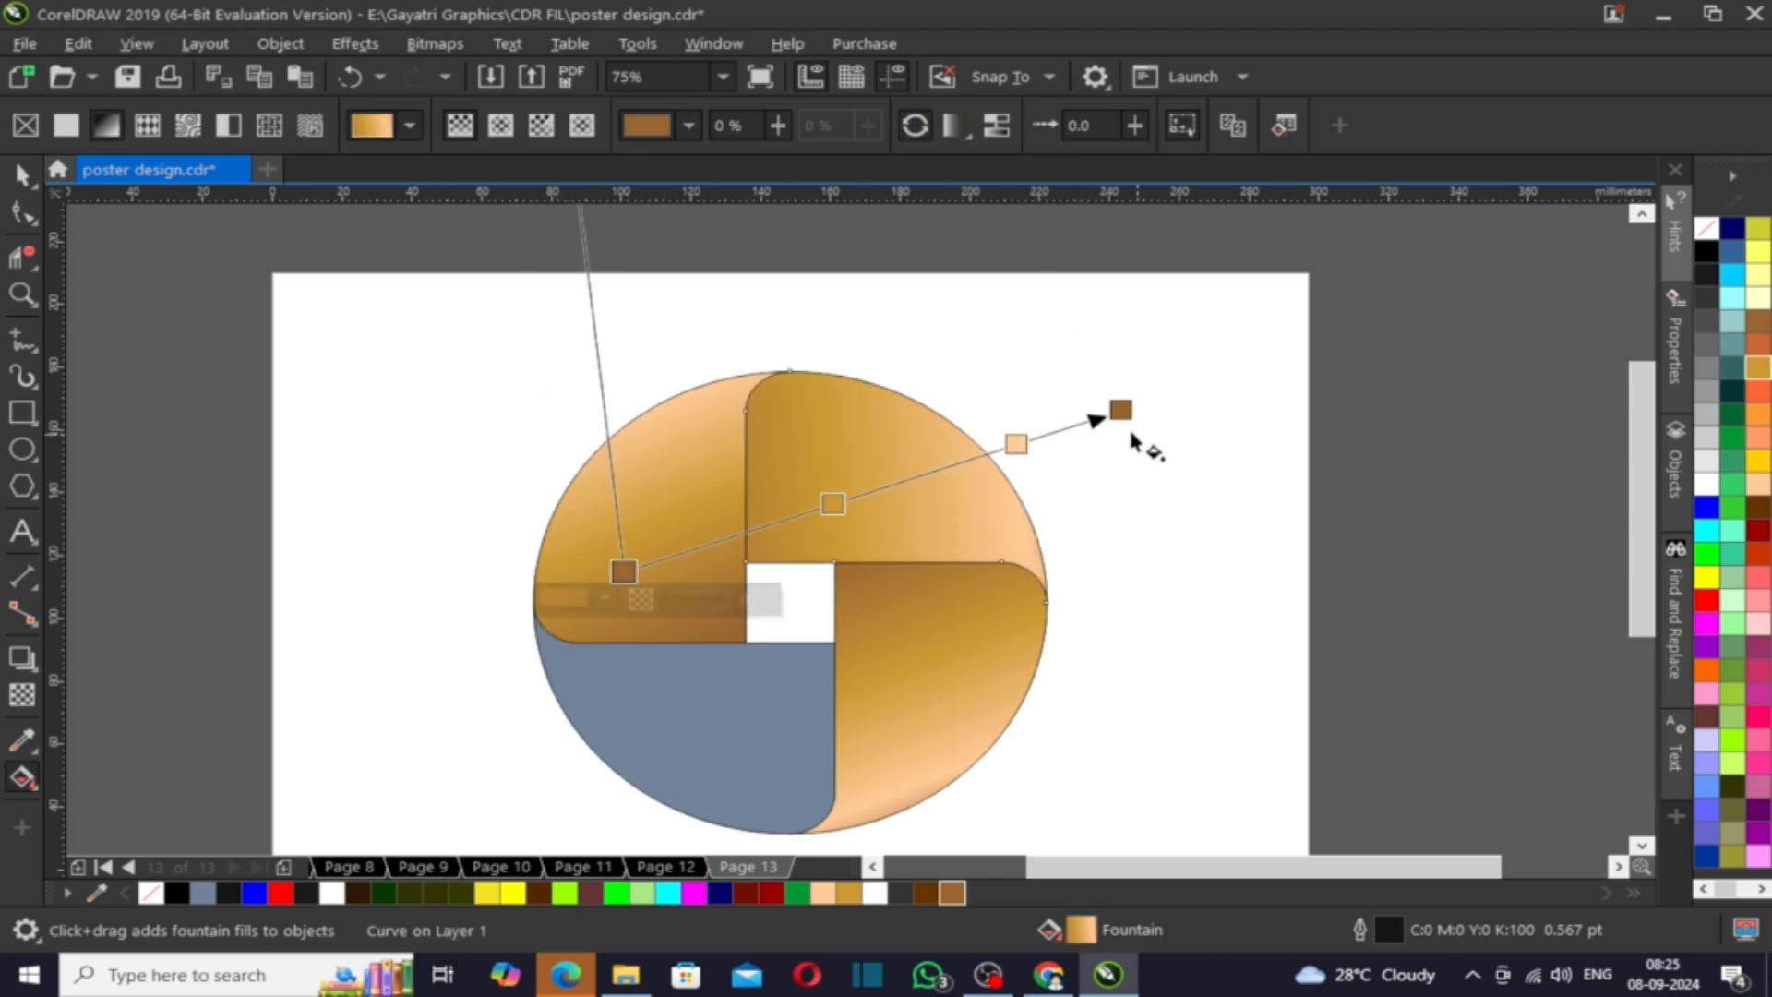
{"action": "left_click_drag", "start_coordinate": [1120, 411], "coordinate": [1103, 429]}
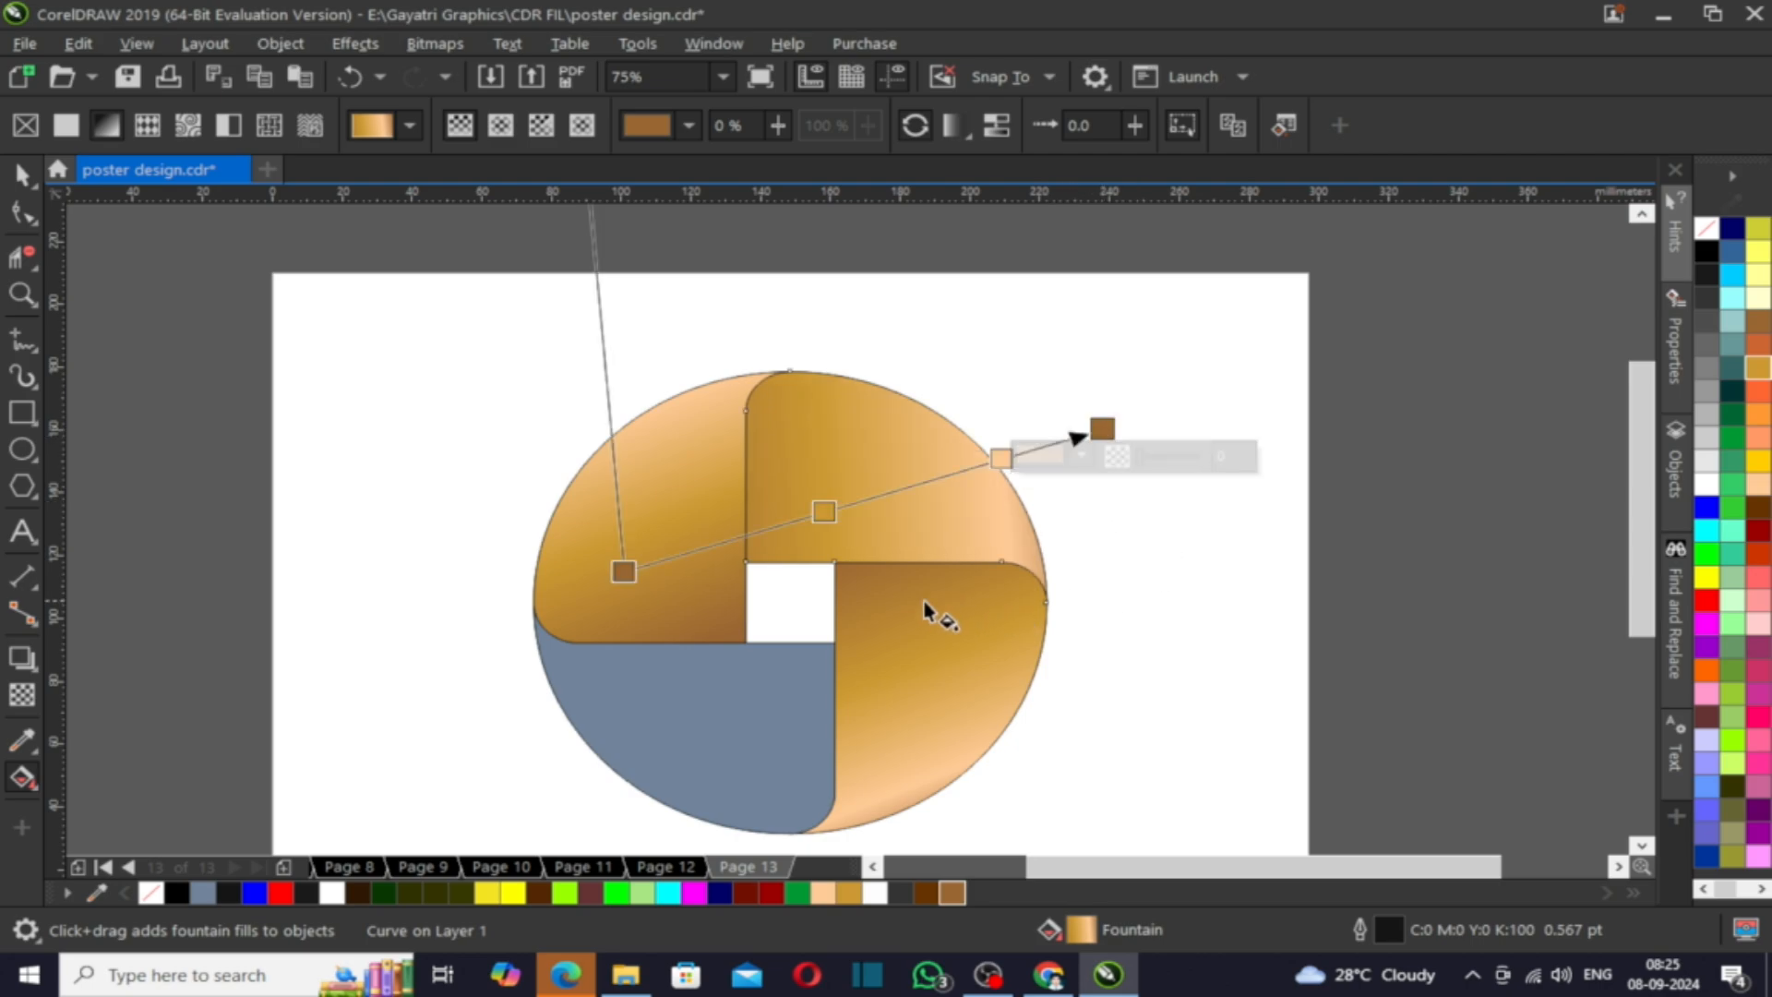
{"action": "left_click", "coordinate": [479, 568]}
Step: Copy the upper-right petal's gradient onto the lower-left petal and reverse its direction
{"action": "left_click_drag", "start_coordinate": [838, 486], "coordinate": [791, 697]}
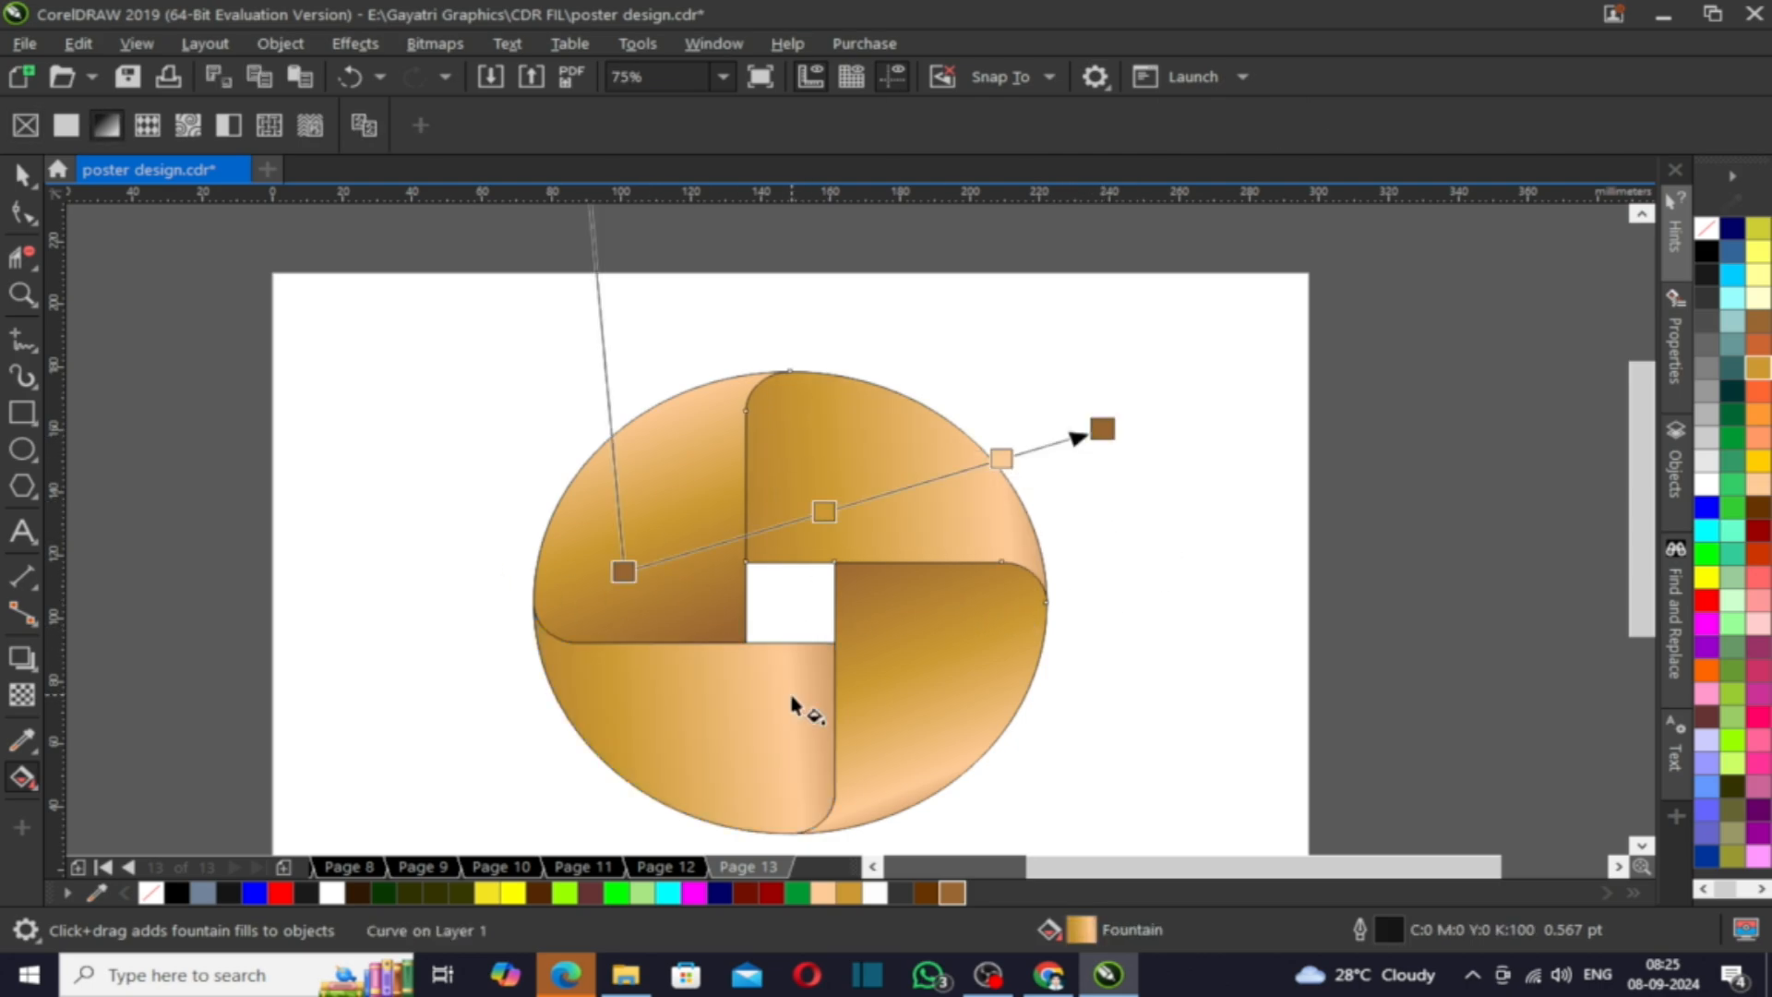
{"action": "left_click", "coordinate": [763, 702]}
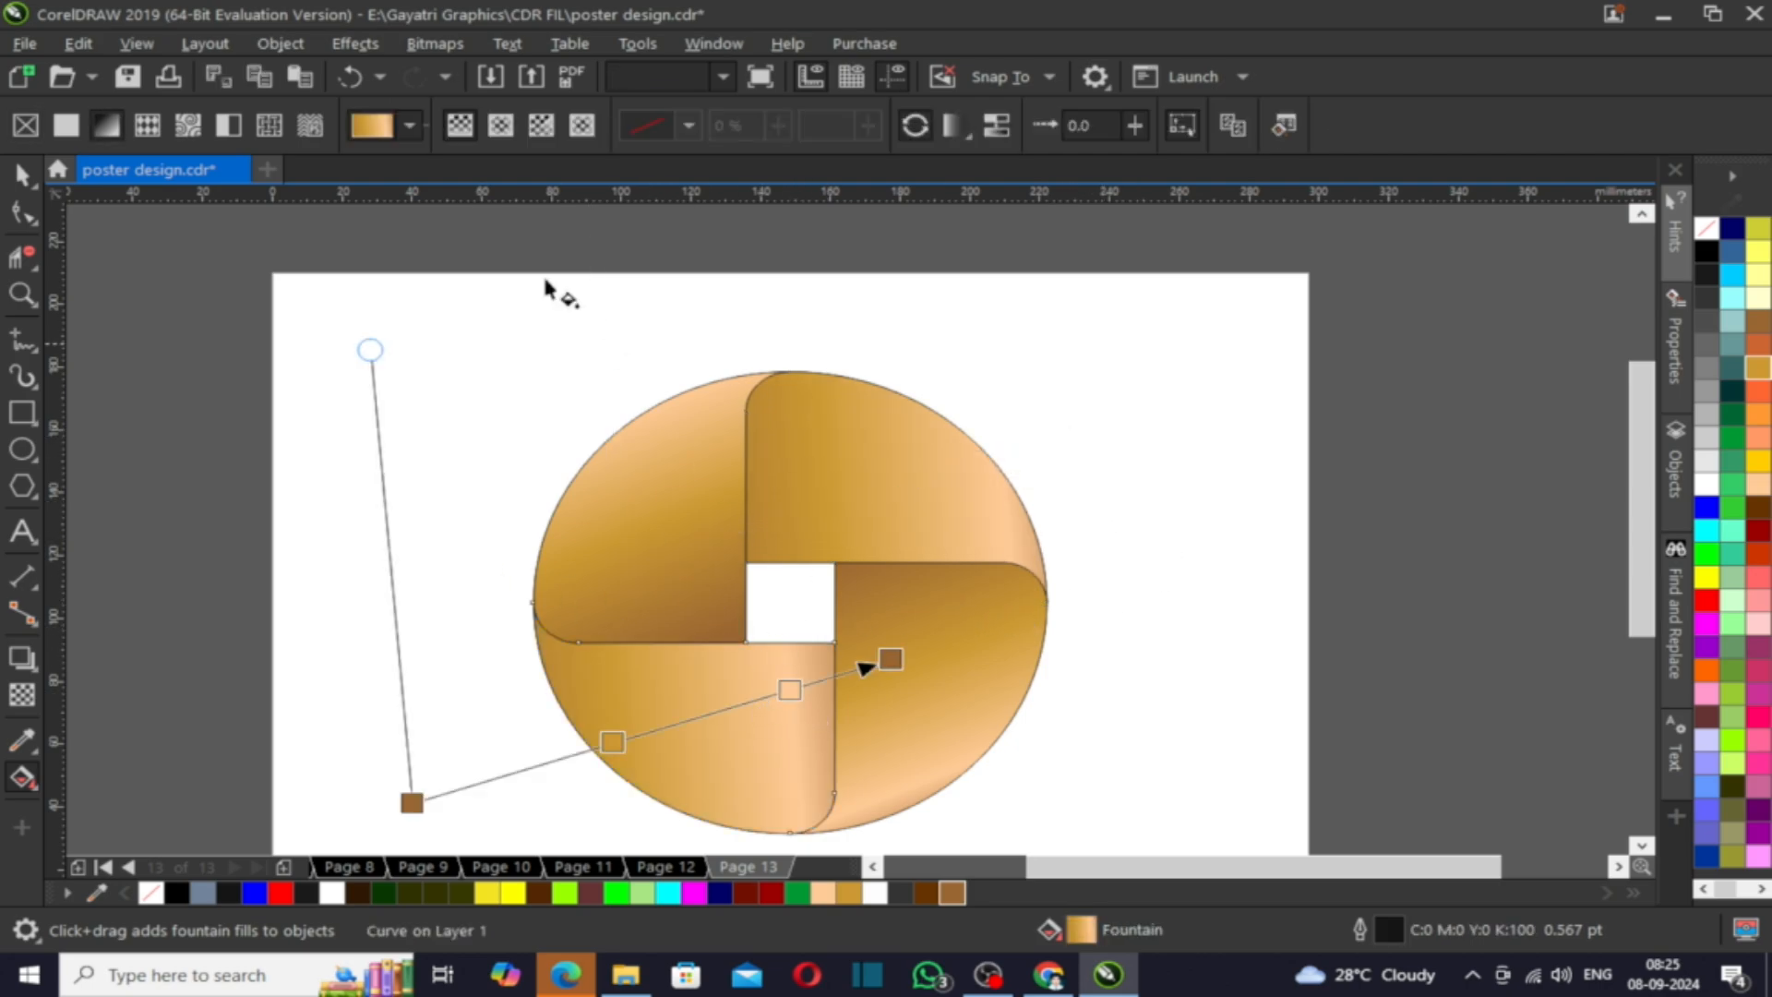
{"action": "left_click", "coordinate": [914, 124]}
{"action": "left_click", "coordinate": [1237, 632]}
Step: Give all four petals a white outline 4 pt wide
{"action": "left_click", "coordinate": [14, 171]}
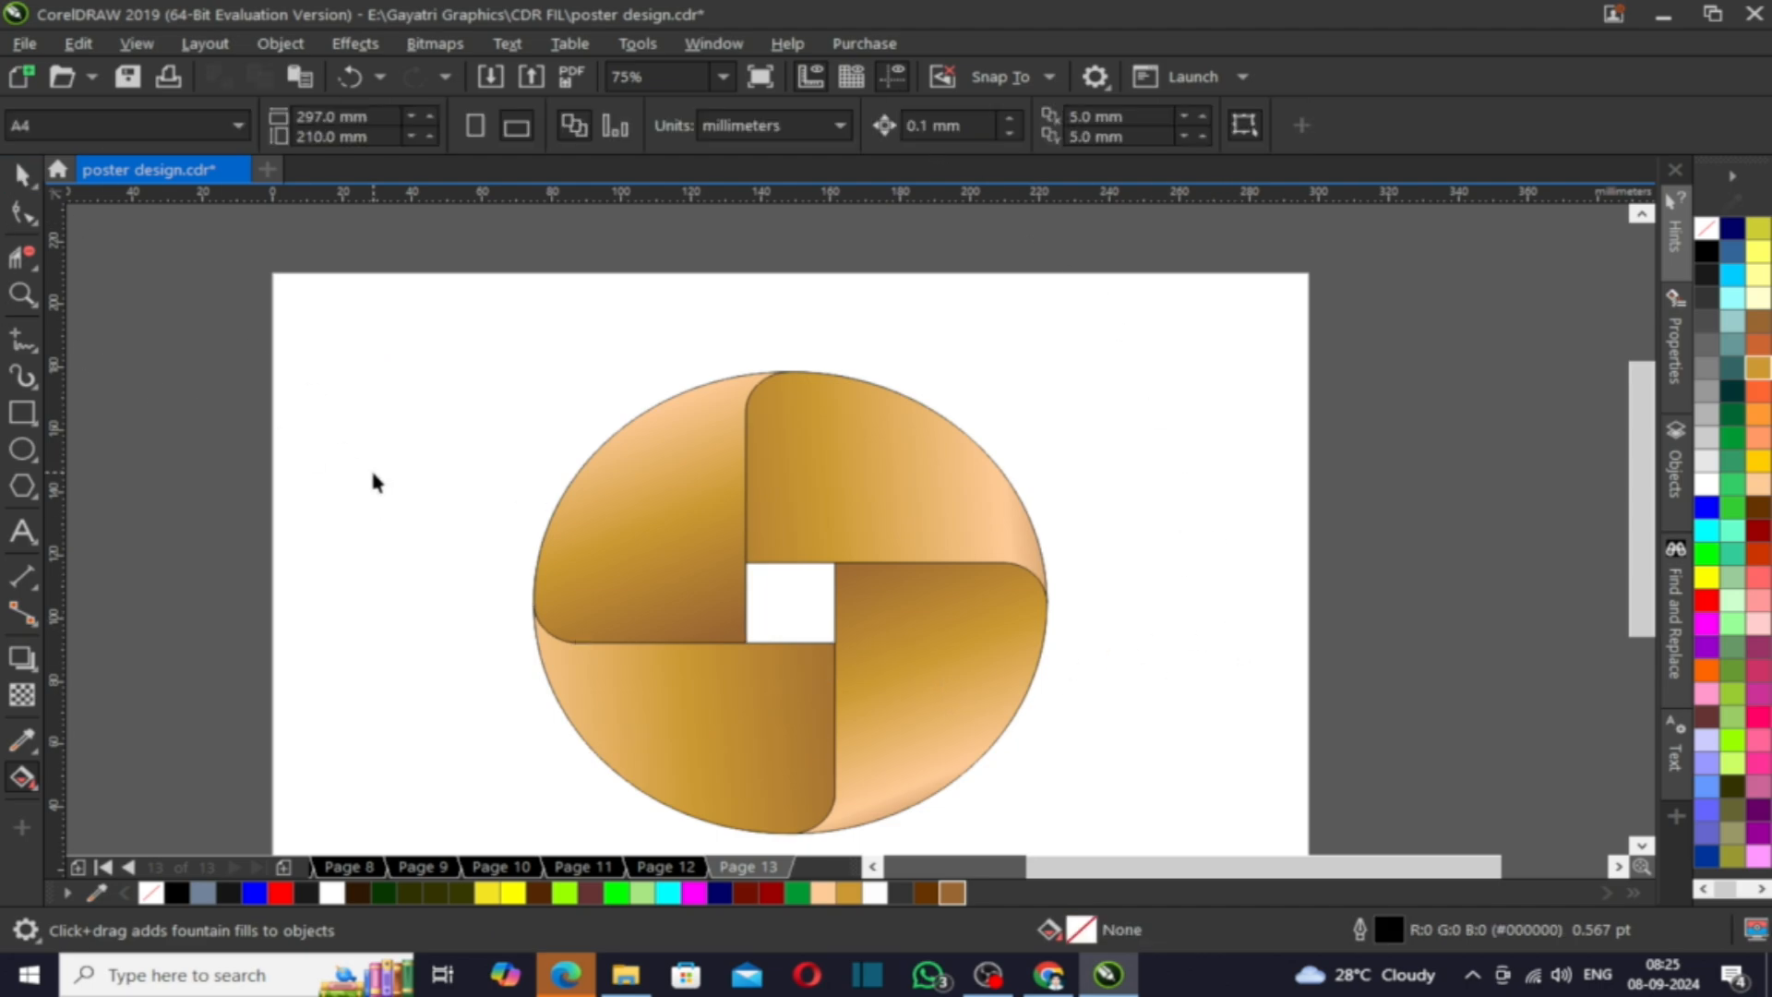
{"action": "left_click", "coordinate": [637, 554]}
{"action": "left_click", "coordinate": [937, 712], "text": "shift"}
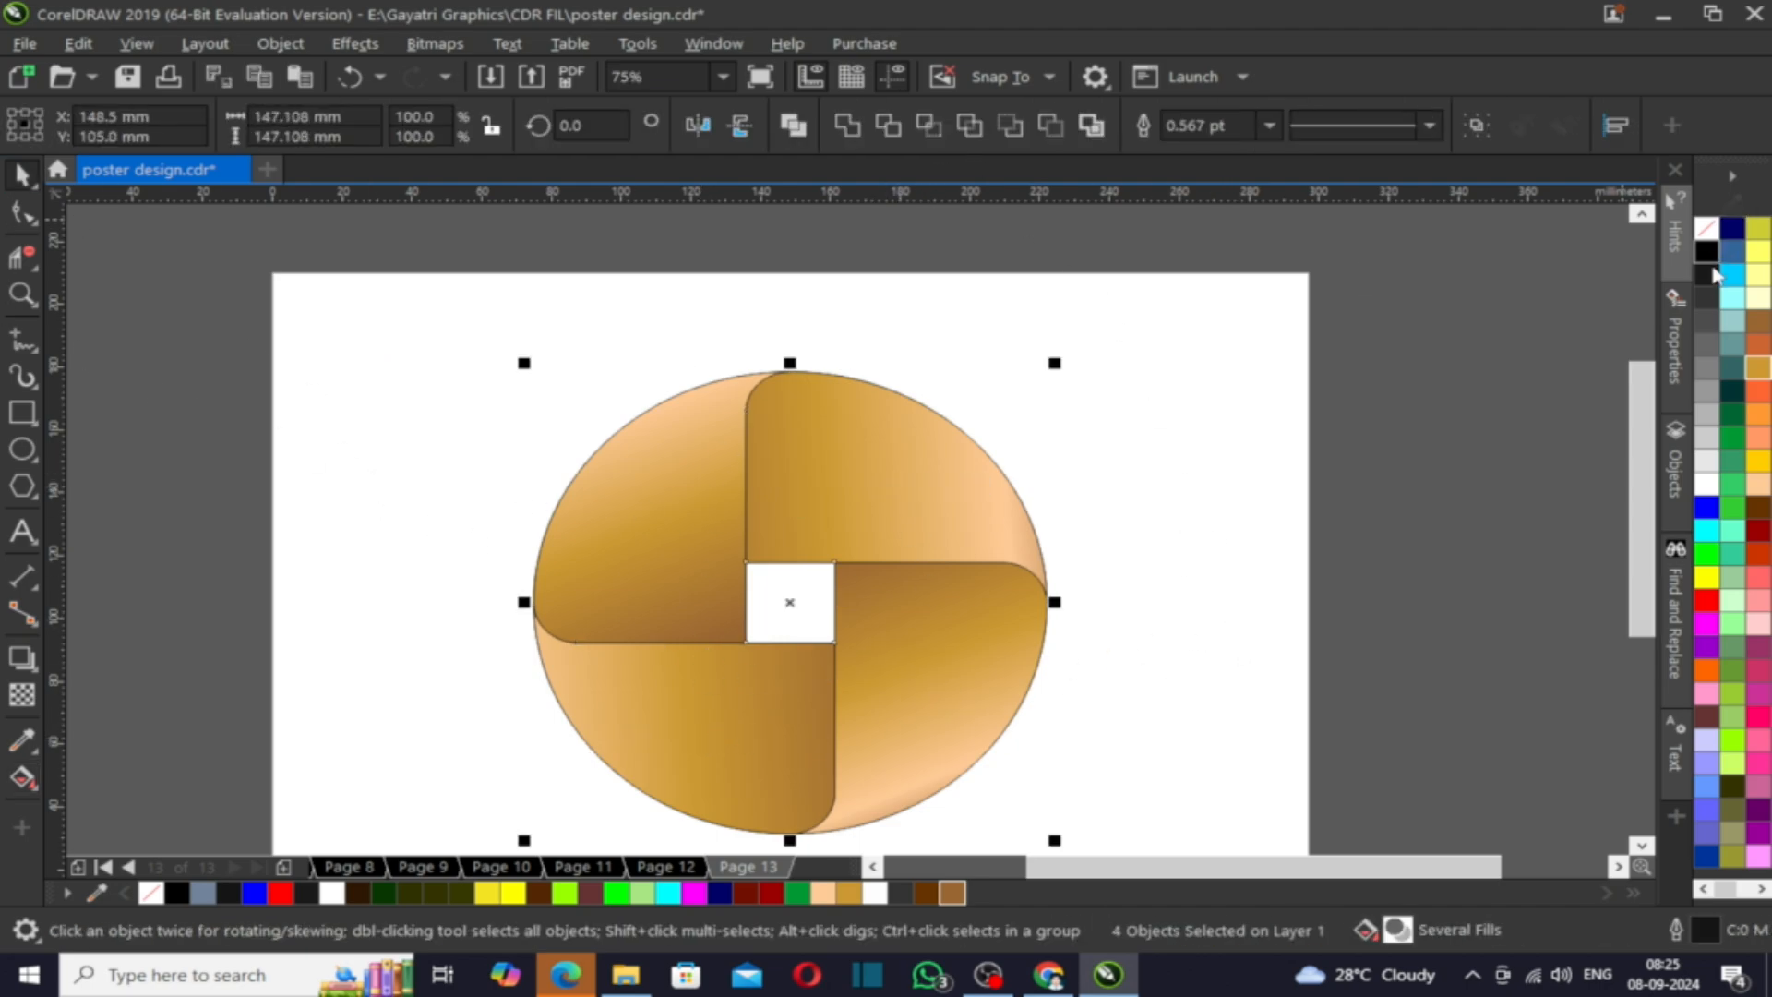
{"action": "right_click", "coordinate": [1713, 487]}
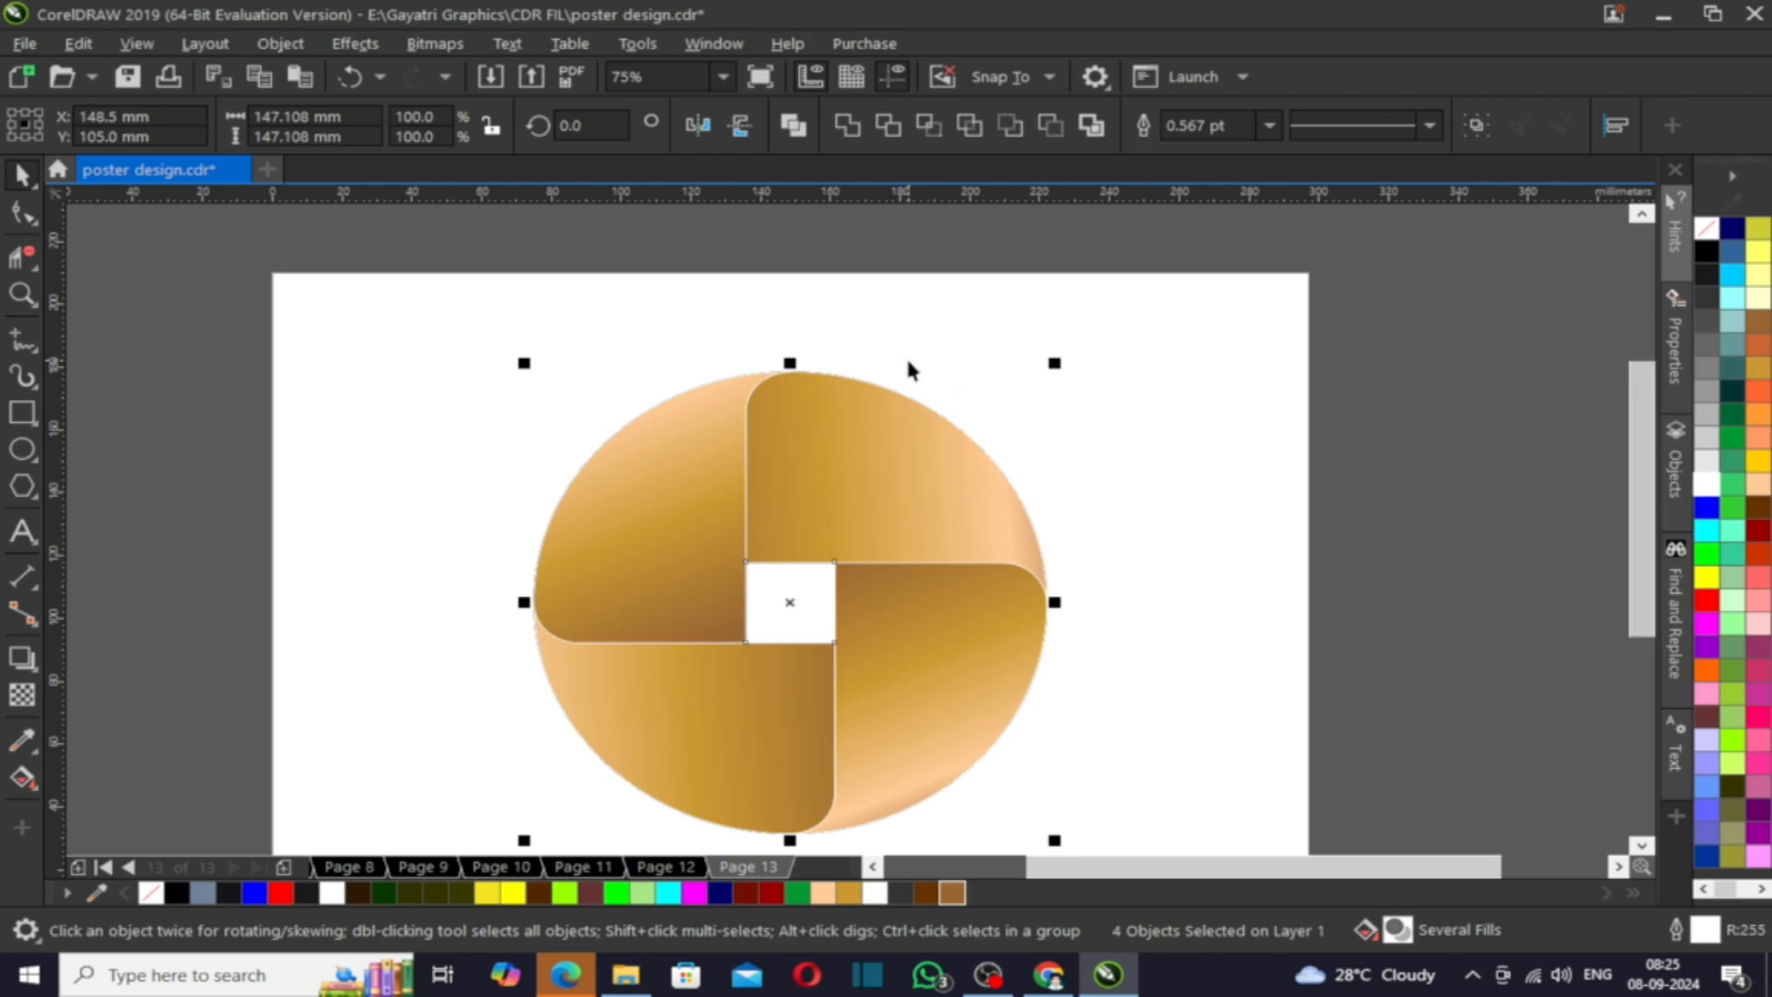
{"action": "key", "text": "F12"}
{"action": "left_click", "coordinate": [697, 394]}
{"action": "left_click", "coordinate": [671, 571]}
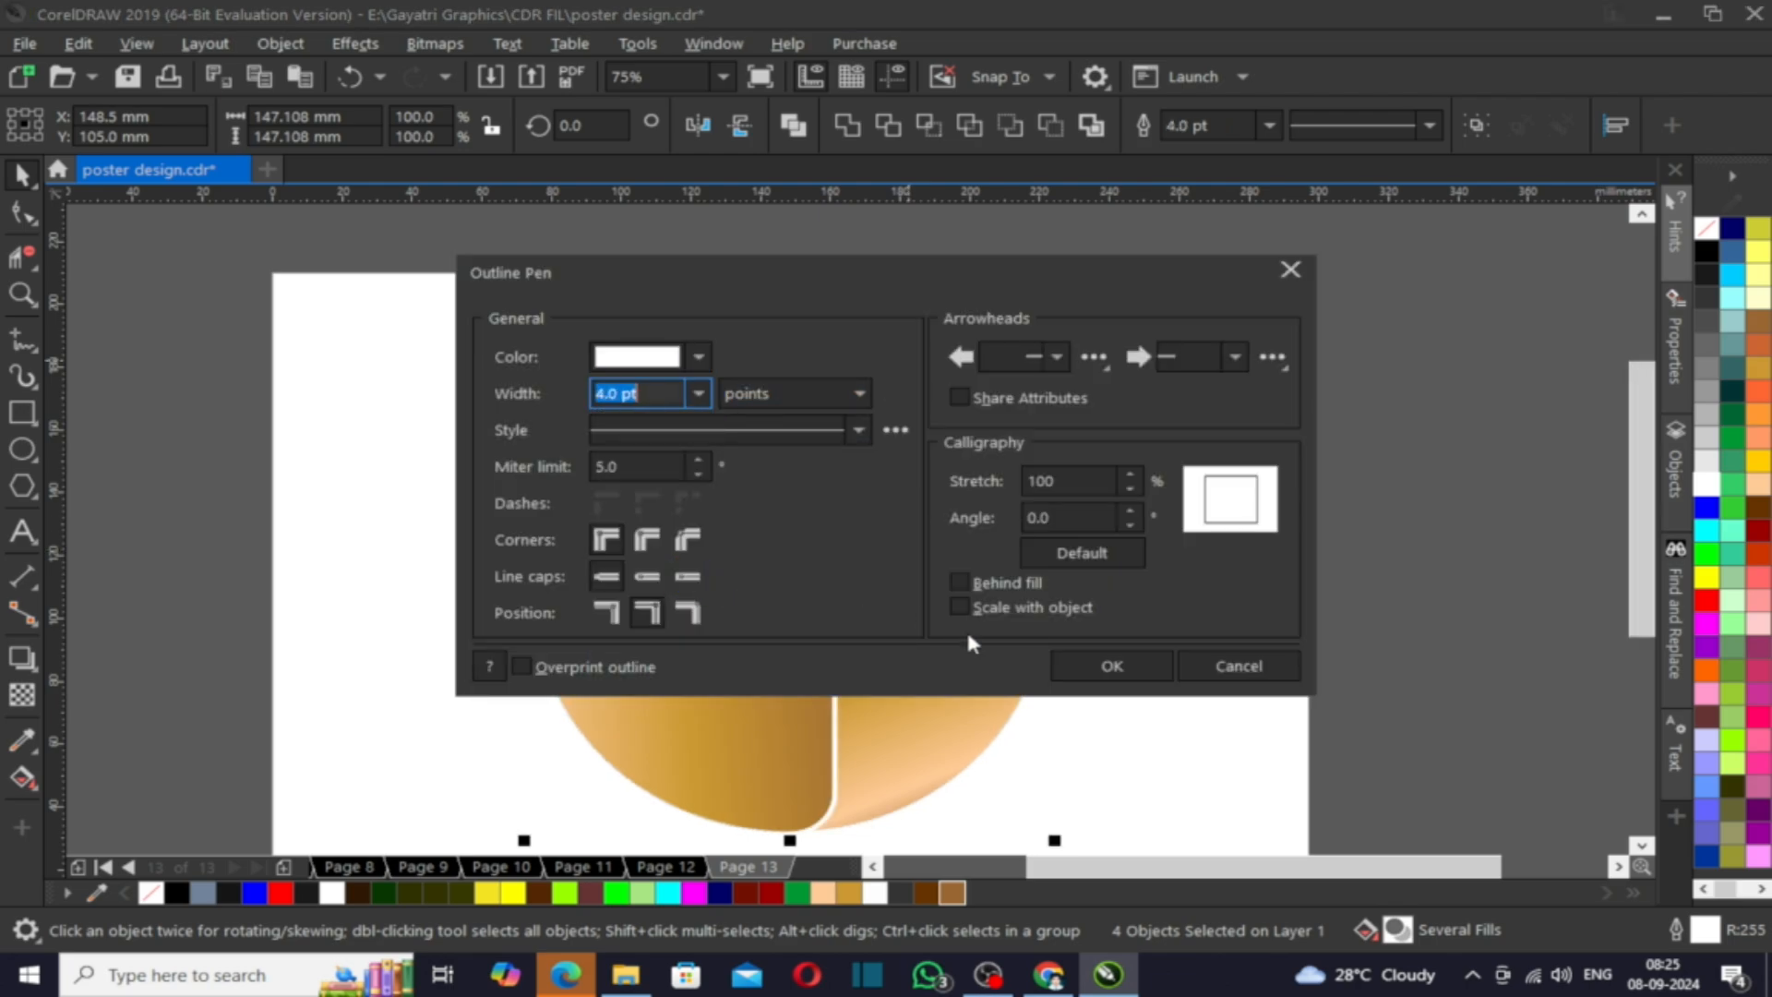
{"action": "left_click", "coordinate": [1112, 666]}
Step: Move the four gold petals off to the page's left edge and delete the leftover construction outlines
{"action": "scroll", "coordinate": [842, 493], "scroll_direction": "down", "scroll_amount": 1}
{"action": "left_click_drag", "start_coordinate": [841, 499], "coordinate": [526, 483]}
{"action": "left_click_drag", "start_coordinate": [641, 365], "coordinate": [1105, 700]}
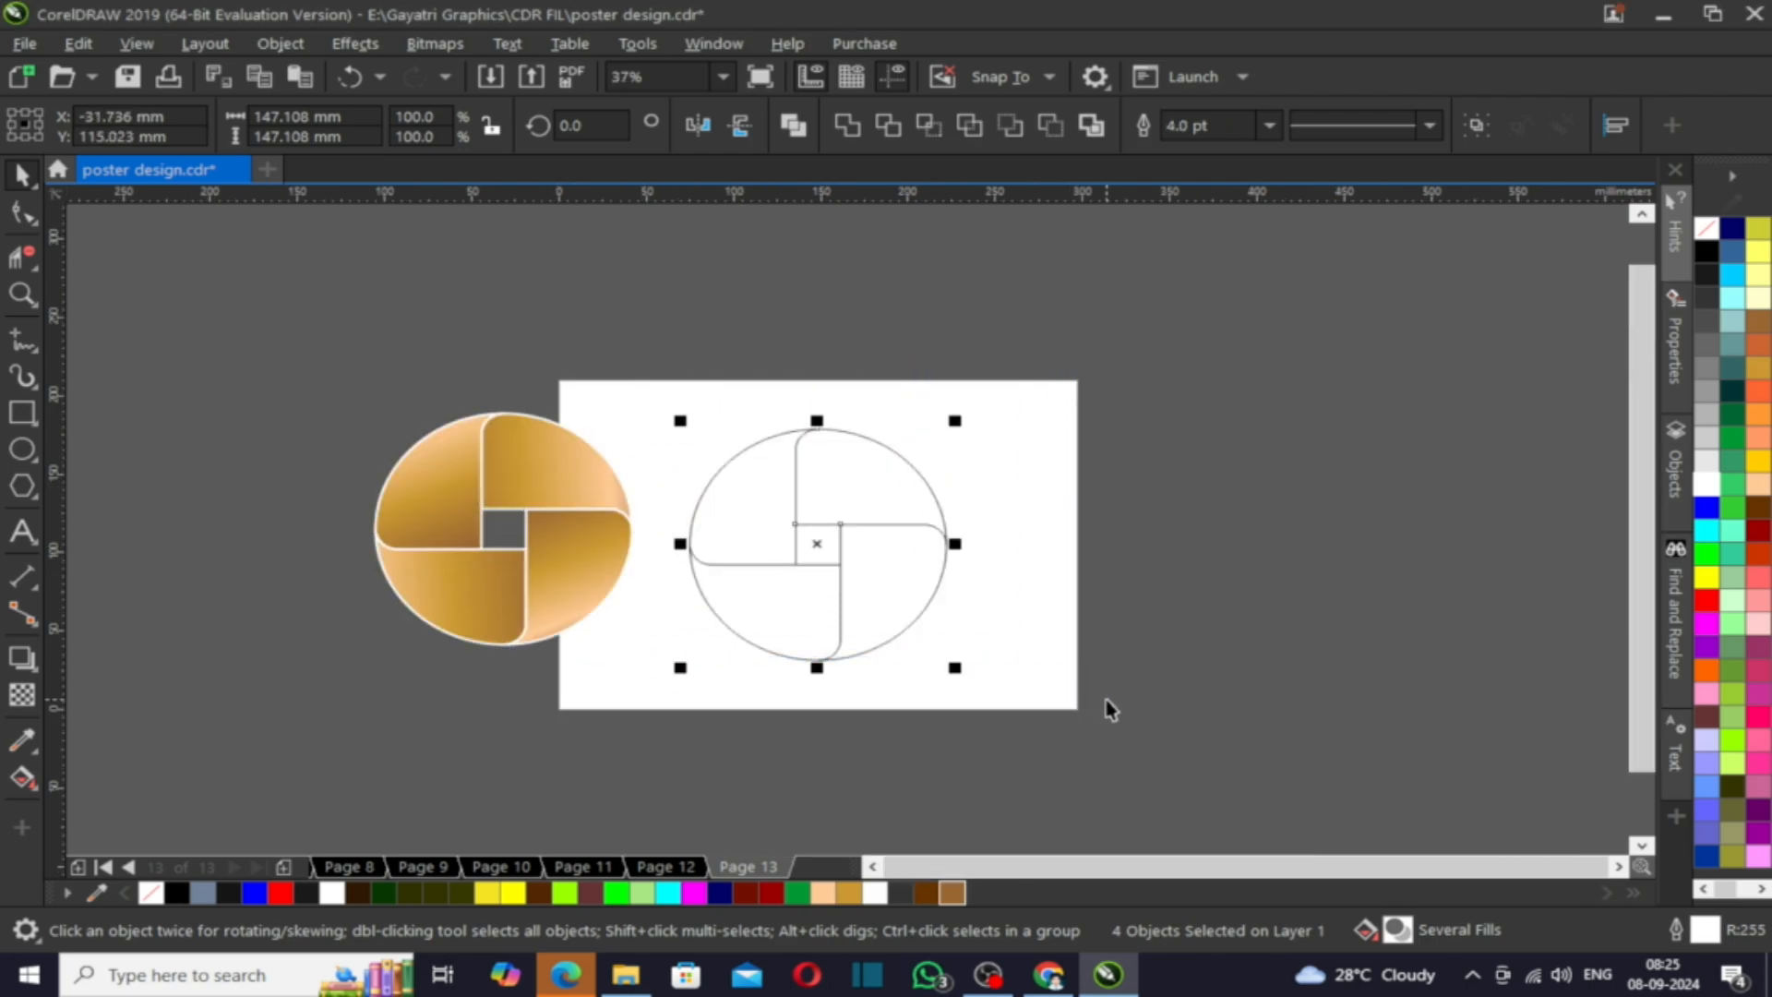
{"action": "key", "text": "Delete"}
Step: Group the four gold petals and centre the group on the page
{"action": "left_click_drag", "start_coordinate": [197, 336], "coordinate": [846, 680]}
{"action": "key", "text": "ctrl+g"}
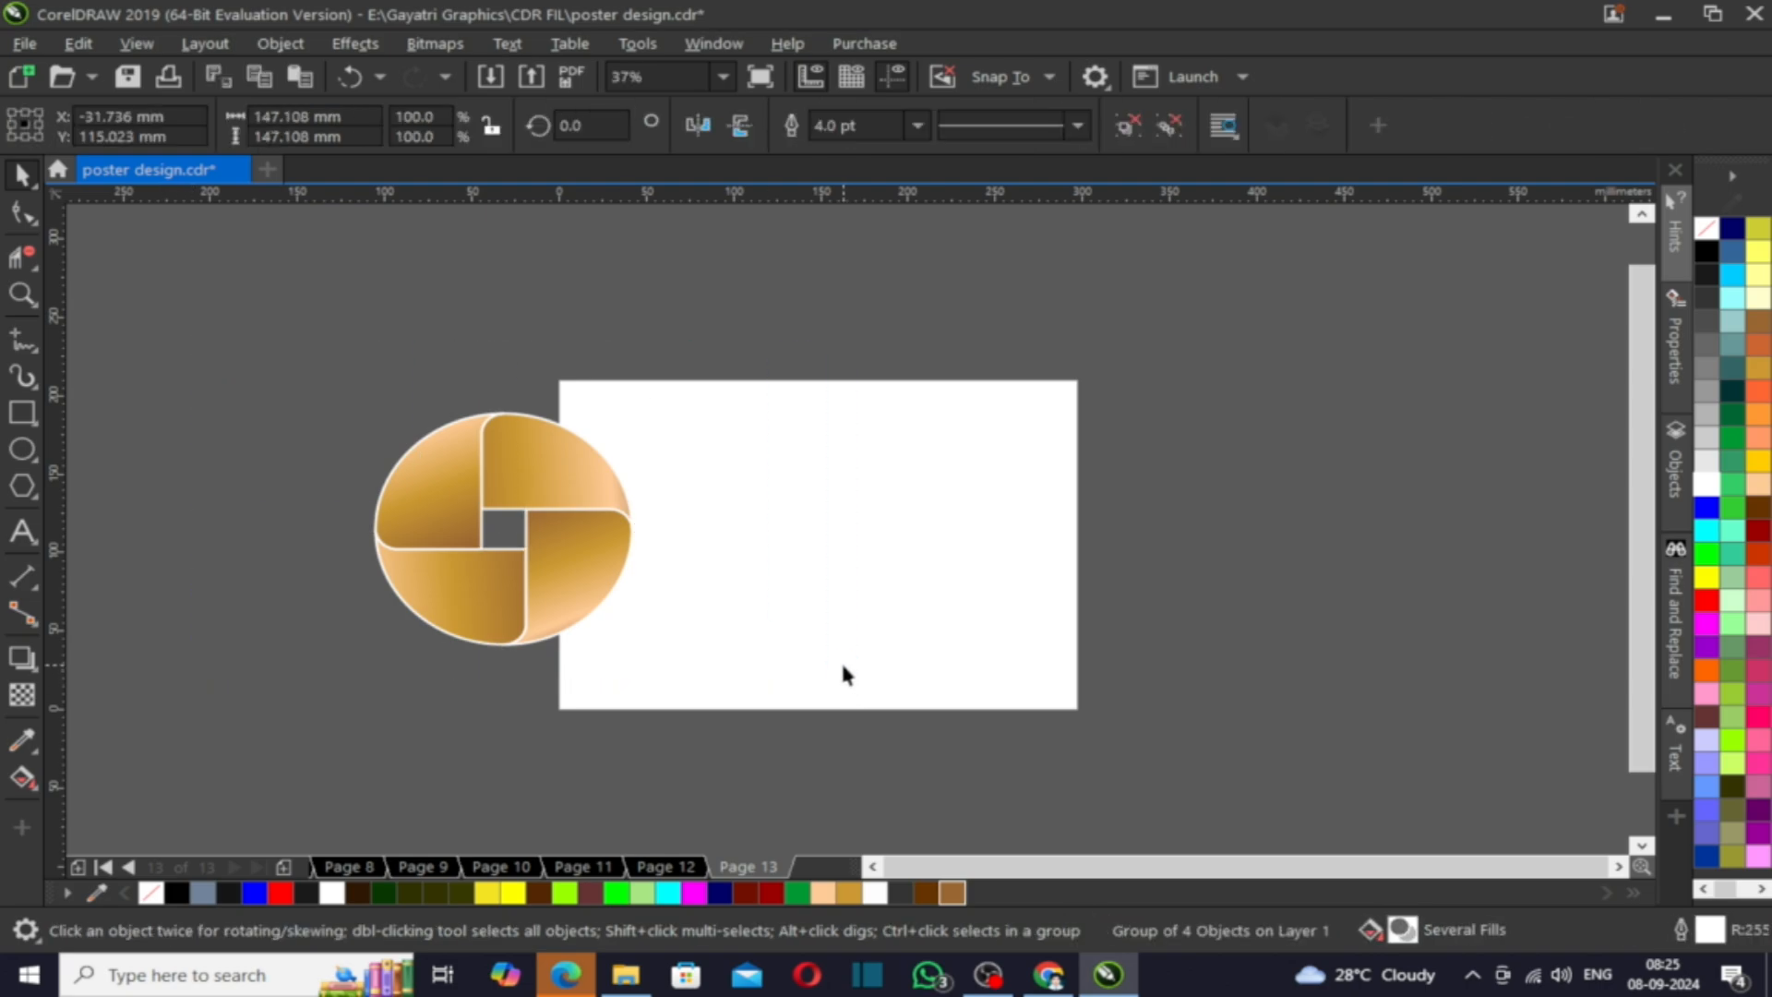
{"action": "key", "text": "p"}
Step: Scale the petal group down to about 84 mm across and place it on the left side of the page
{"action": "scroll", "coordinate": [770, 507], "scroll_direction": "up", "scroll_amount": 1}
{"action": "left_click_drag", "start_coordinate": [795, 479], "coordinate": [560, 480]}
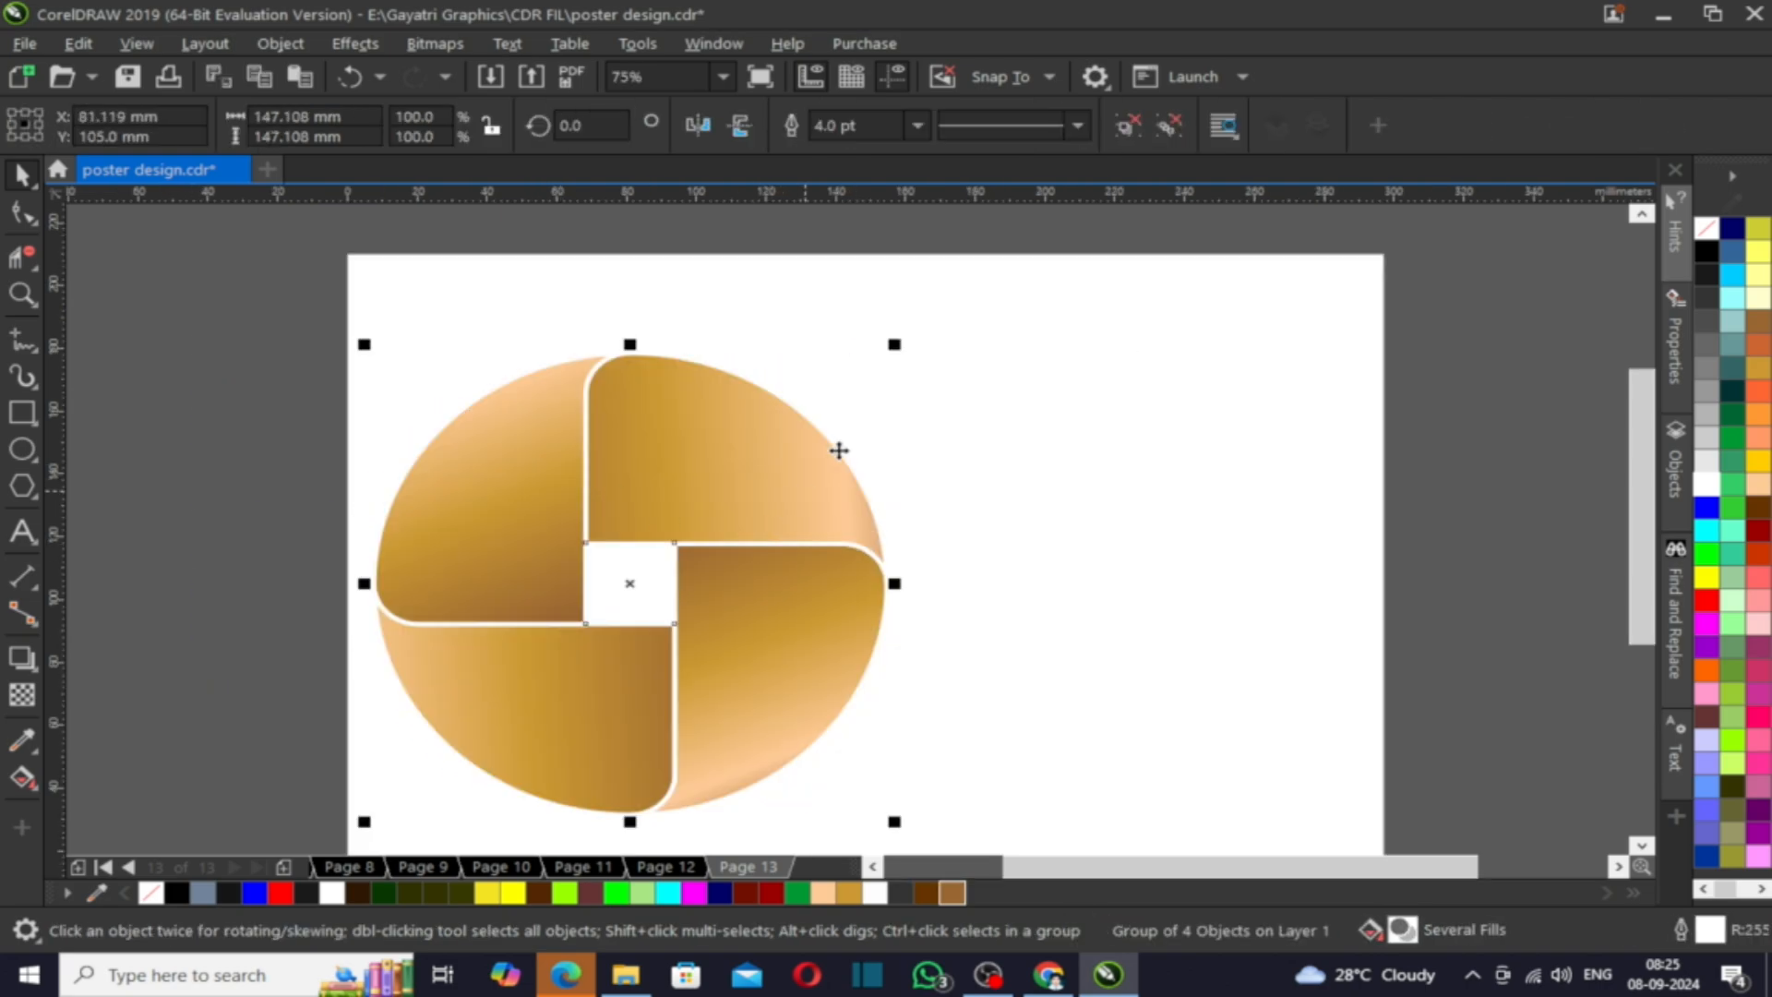
{"action": "left_click_drag", "start_coordinate": [895, 345], "coordinate": [784, 446]}
{"action": "left_click", "coordinate": [957, 526]}
{"action": "scroll", "coordinate": [502, 554], "scroll_direction": "down", "scroll_amount": 1}
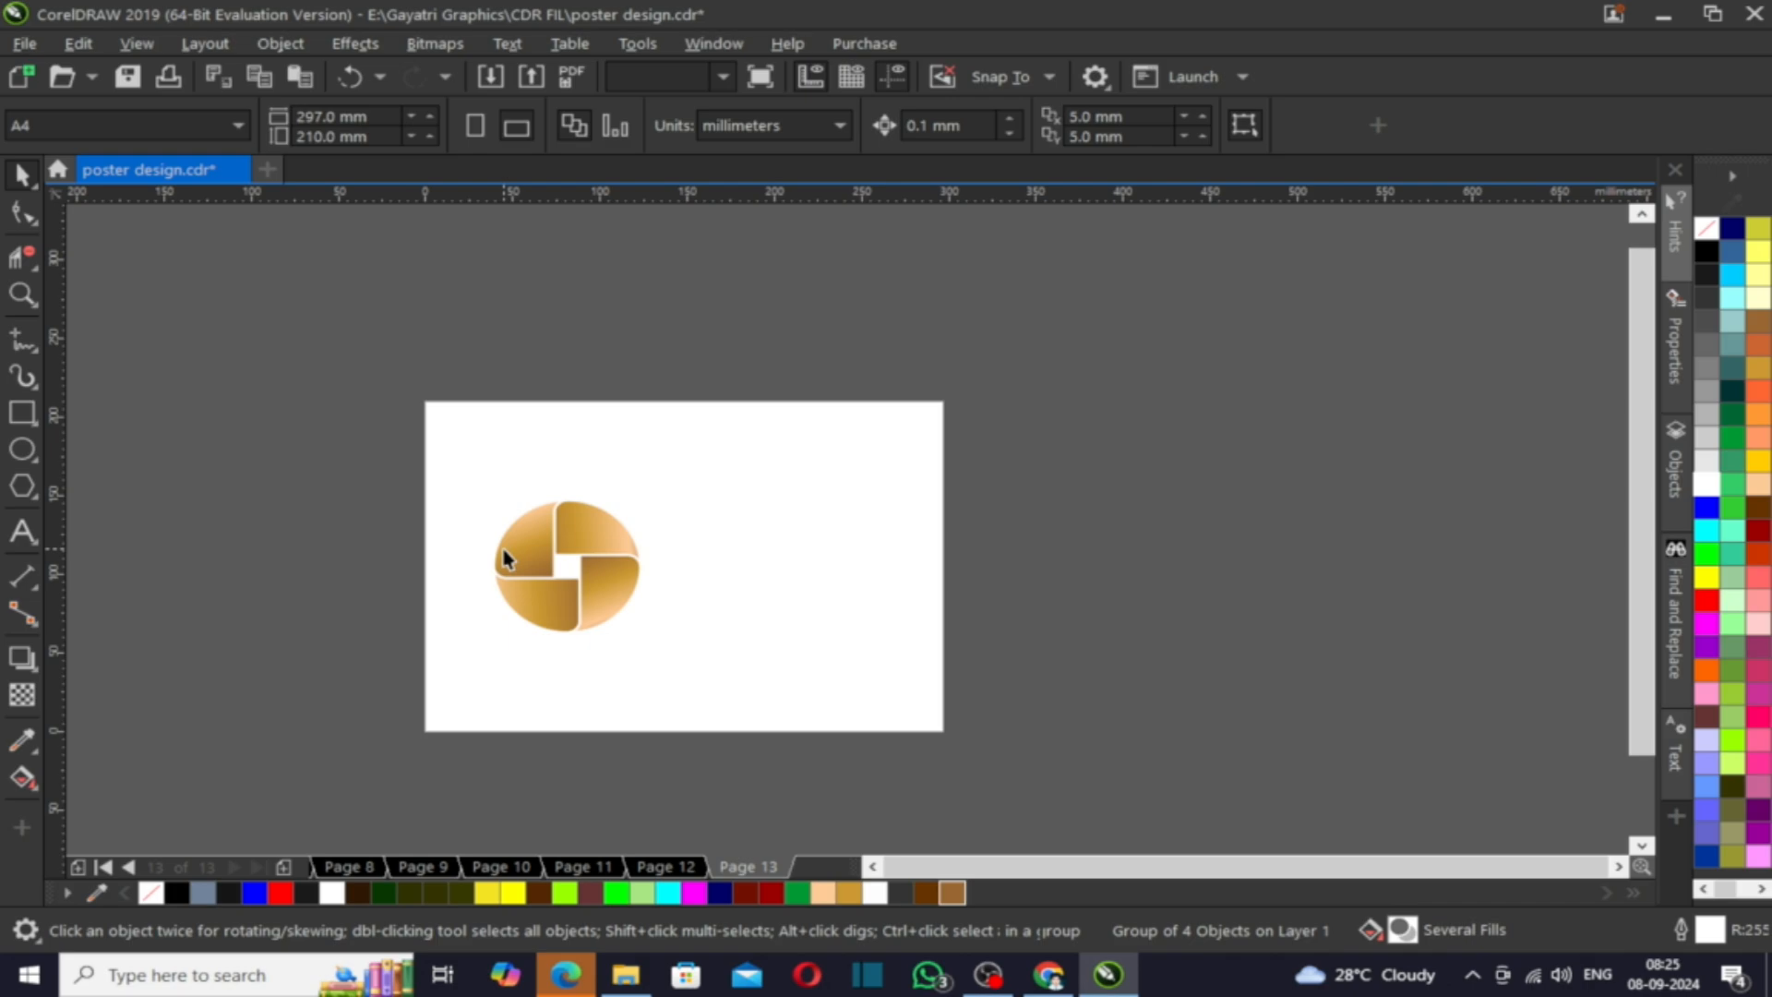
{"action": "scroll", "coordinate": [833, 639], "scroll_direction": "up", "scroll_amount": 1}
{"action": "scroll", "coordinate": [967, 636], "scroll_direction": "down", "scroll_amount": 1}
{"action": "left_click_drag", "start_coordinate": [663, 555], "coordinate": [622, 556]}
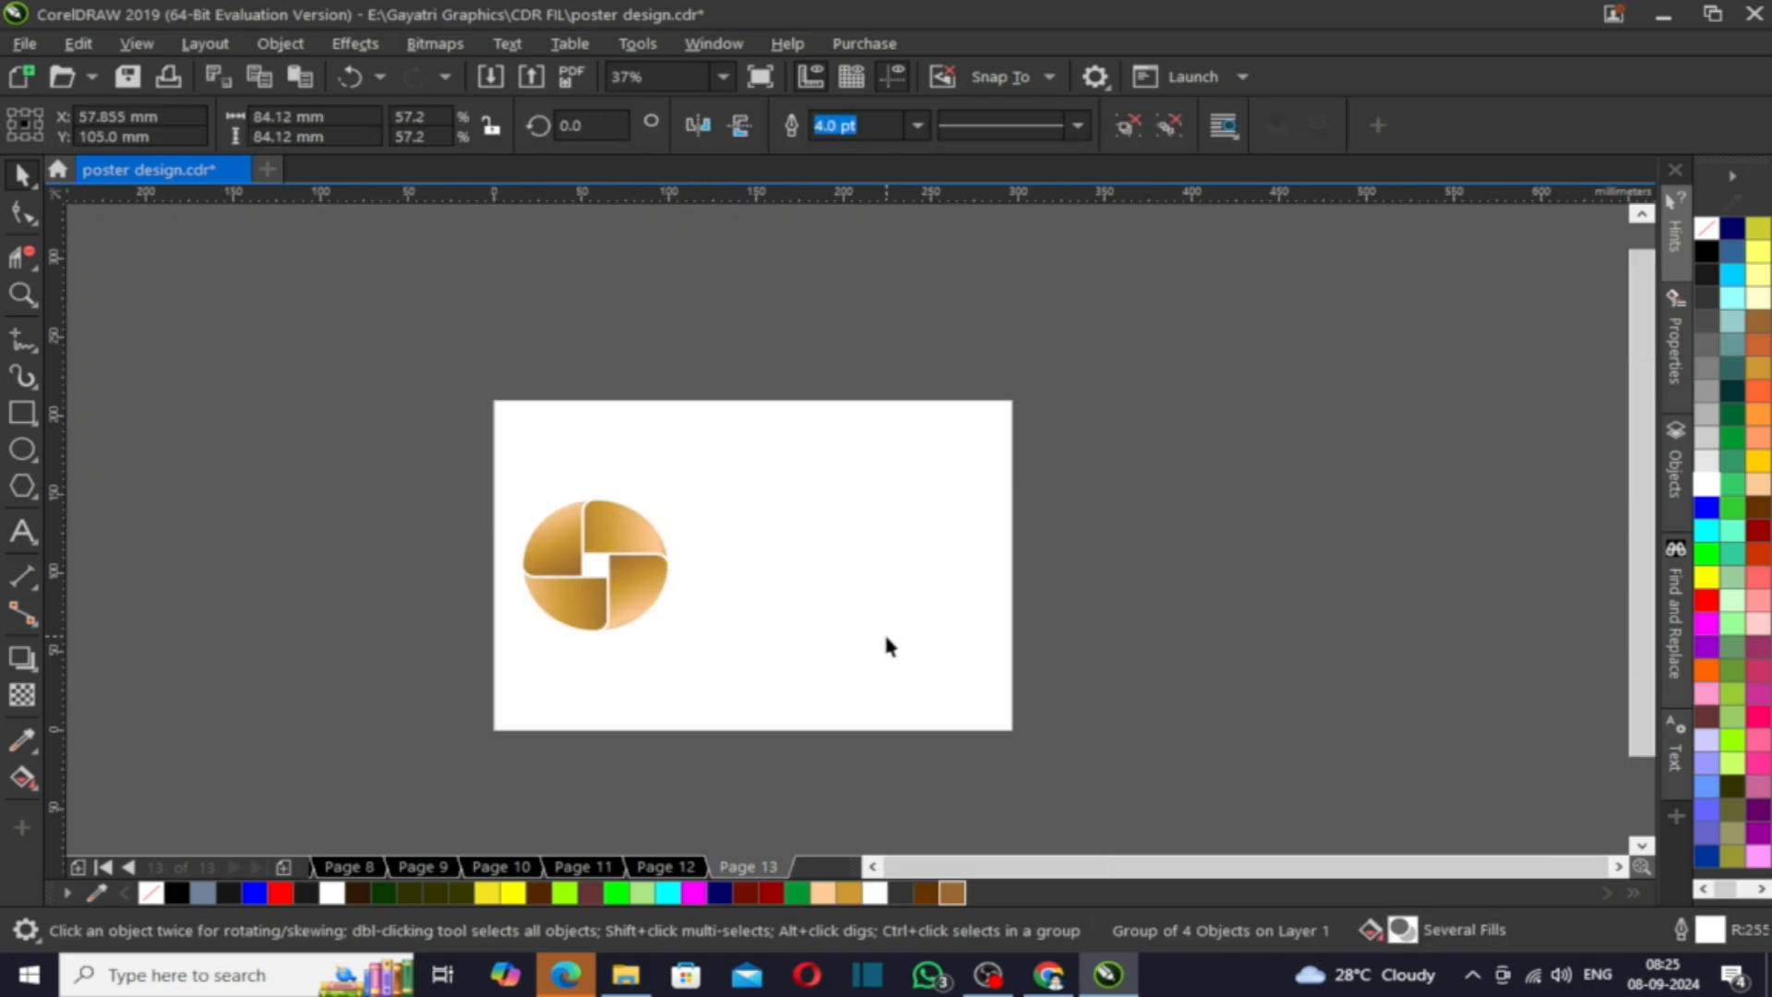
{"action": "left_click", "coordinate": [886, 635]}
Step: Draw a circle about 114 mm across on the empty area beside the gold emblem
{"action": "scroll", "coordinate": [878, 595], "scroll_direction": "up", "scroll_amount": 1}
{"action": "left_click", "coordinate": [22, 450]}
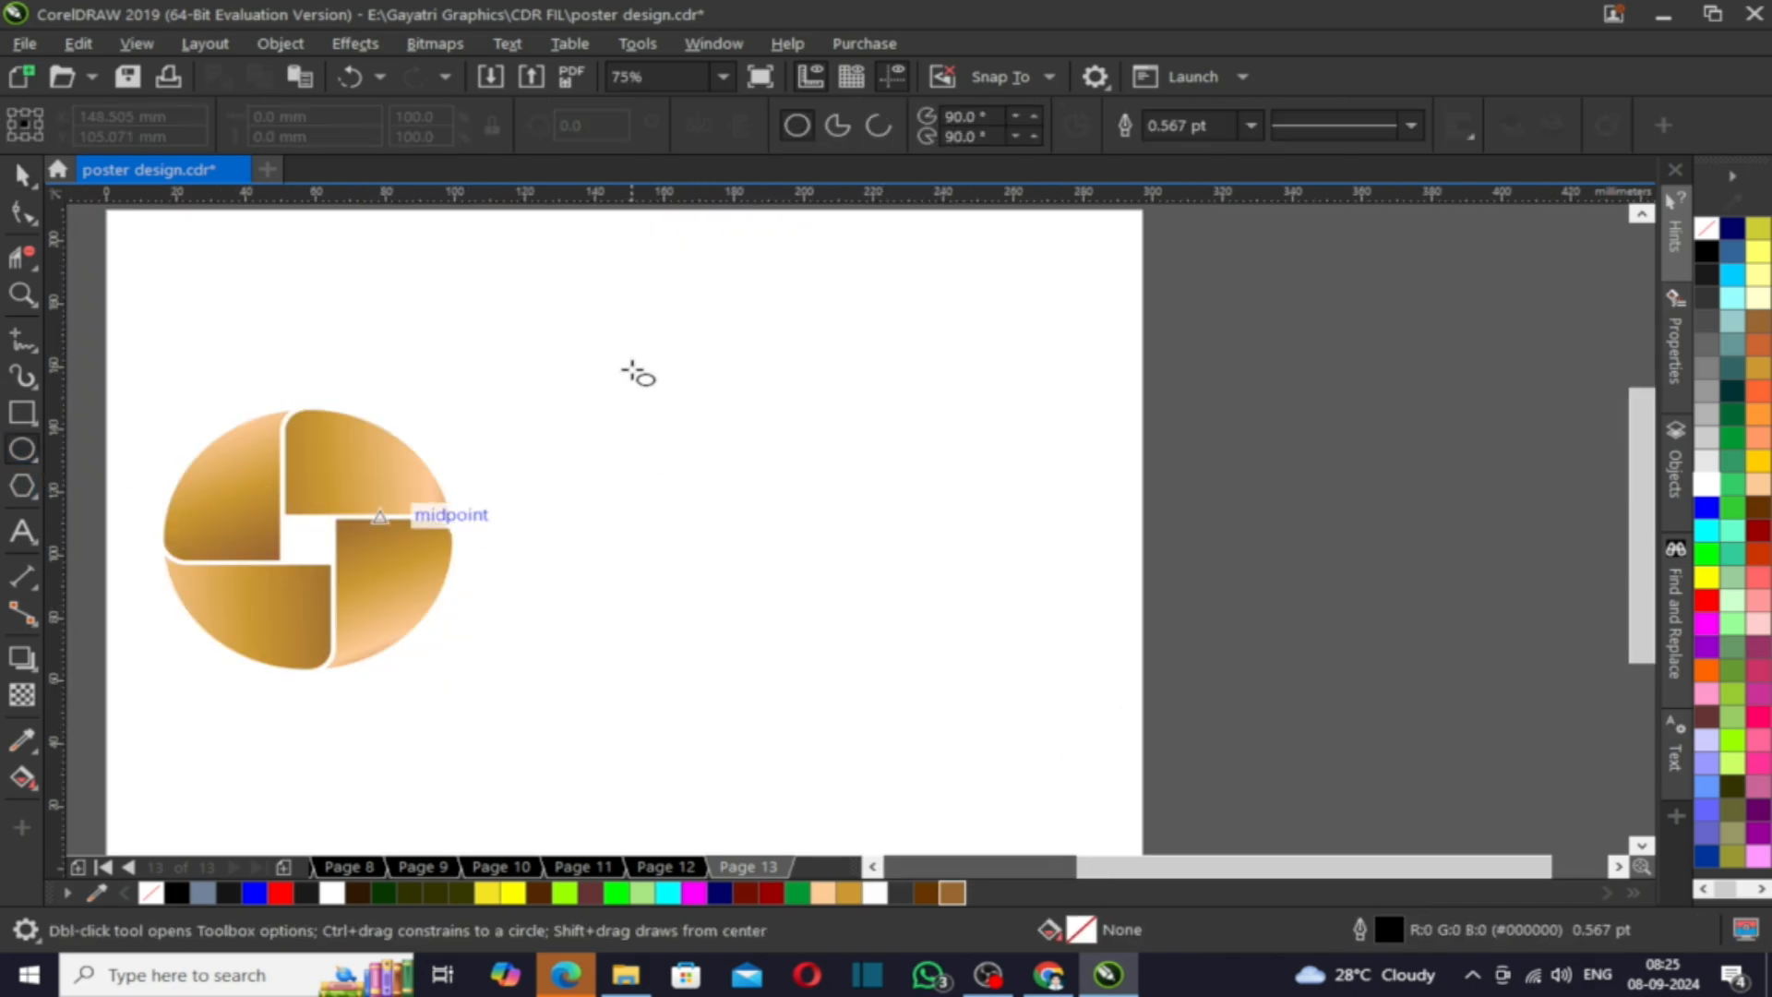
{"action": "mouse_move", "coordinate": [628, 351]}
{"action": "left_mouse_down"}
{"action": "mouse_move", "coordinate": [918, 680]}
{"action": "mouse_move", "coordinate": [982, 642]}
{"action": "left_mouse_up"}
{"action": "key", "text": "space"}
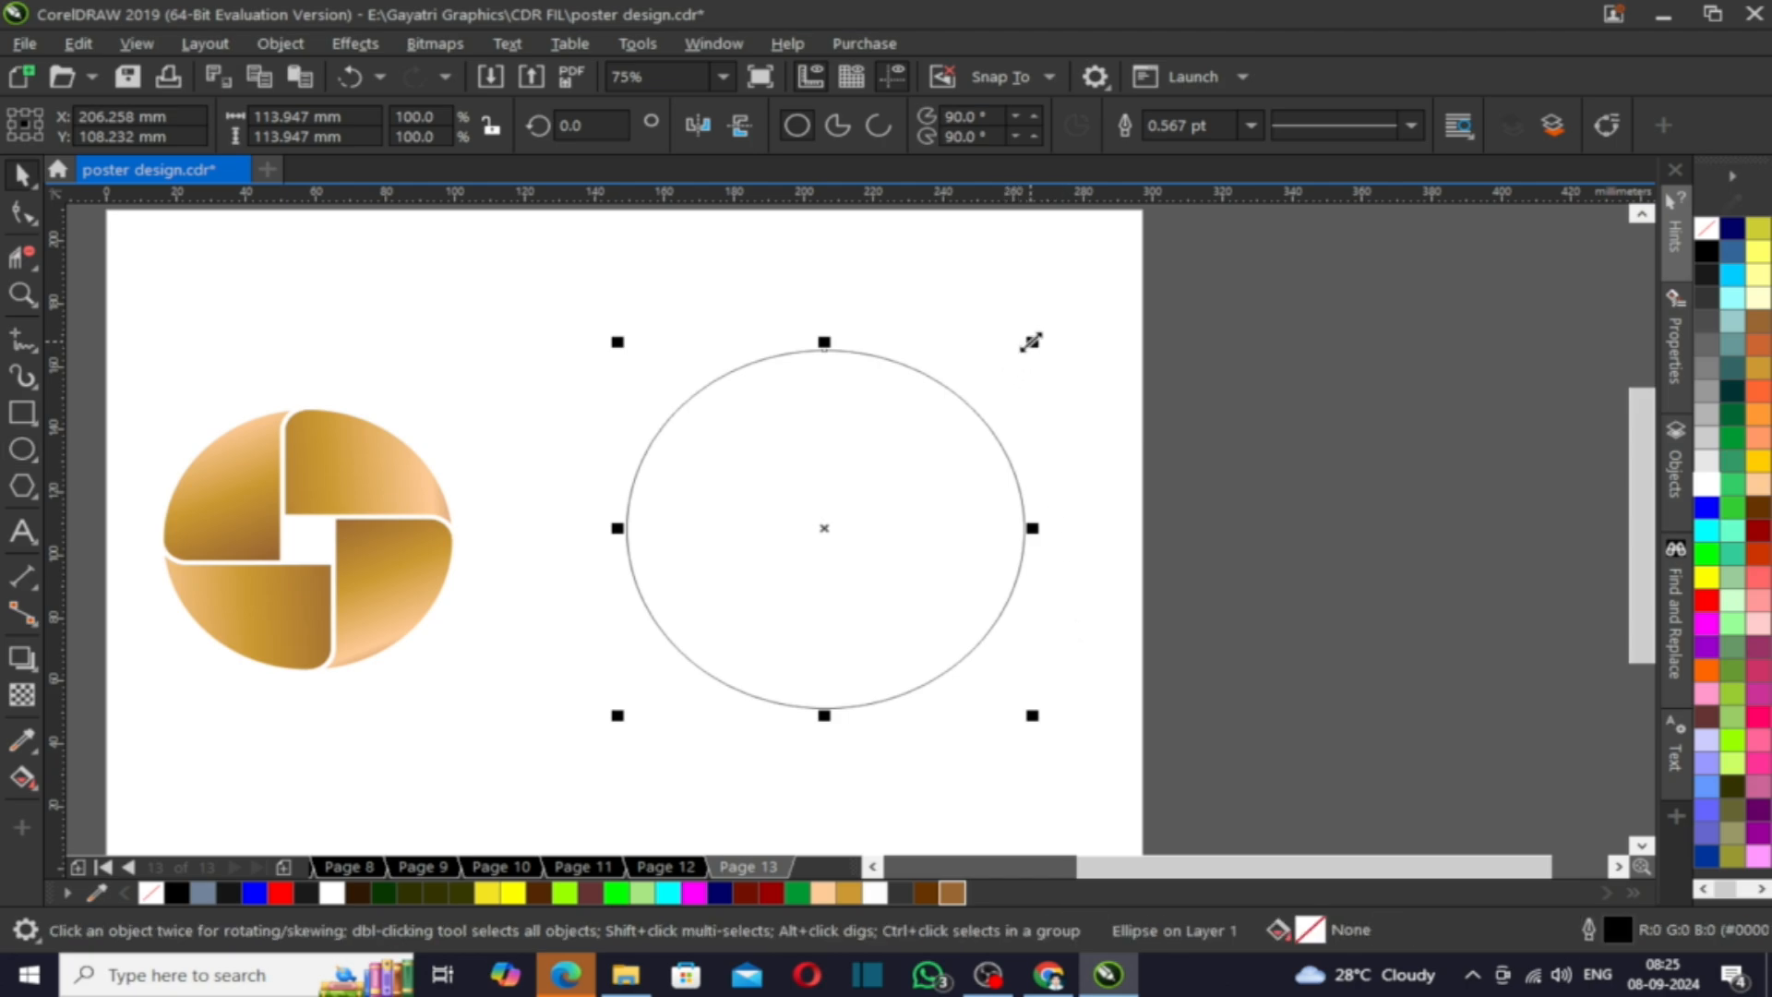
Step: Add a smaller concentric copy inside the circle and enlarge that copy slightly
{"action": "left_click_drag", "start_coordinate": [1032, 344], "coordinate": [951, 386]}
{"action": "right_click", "coordinate": [951, 386]}
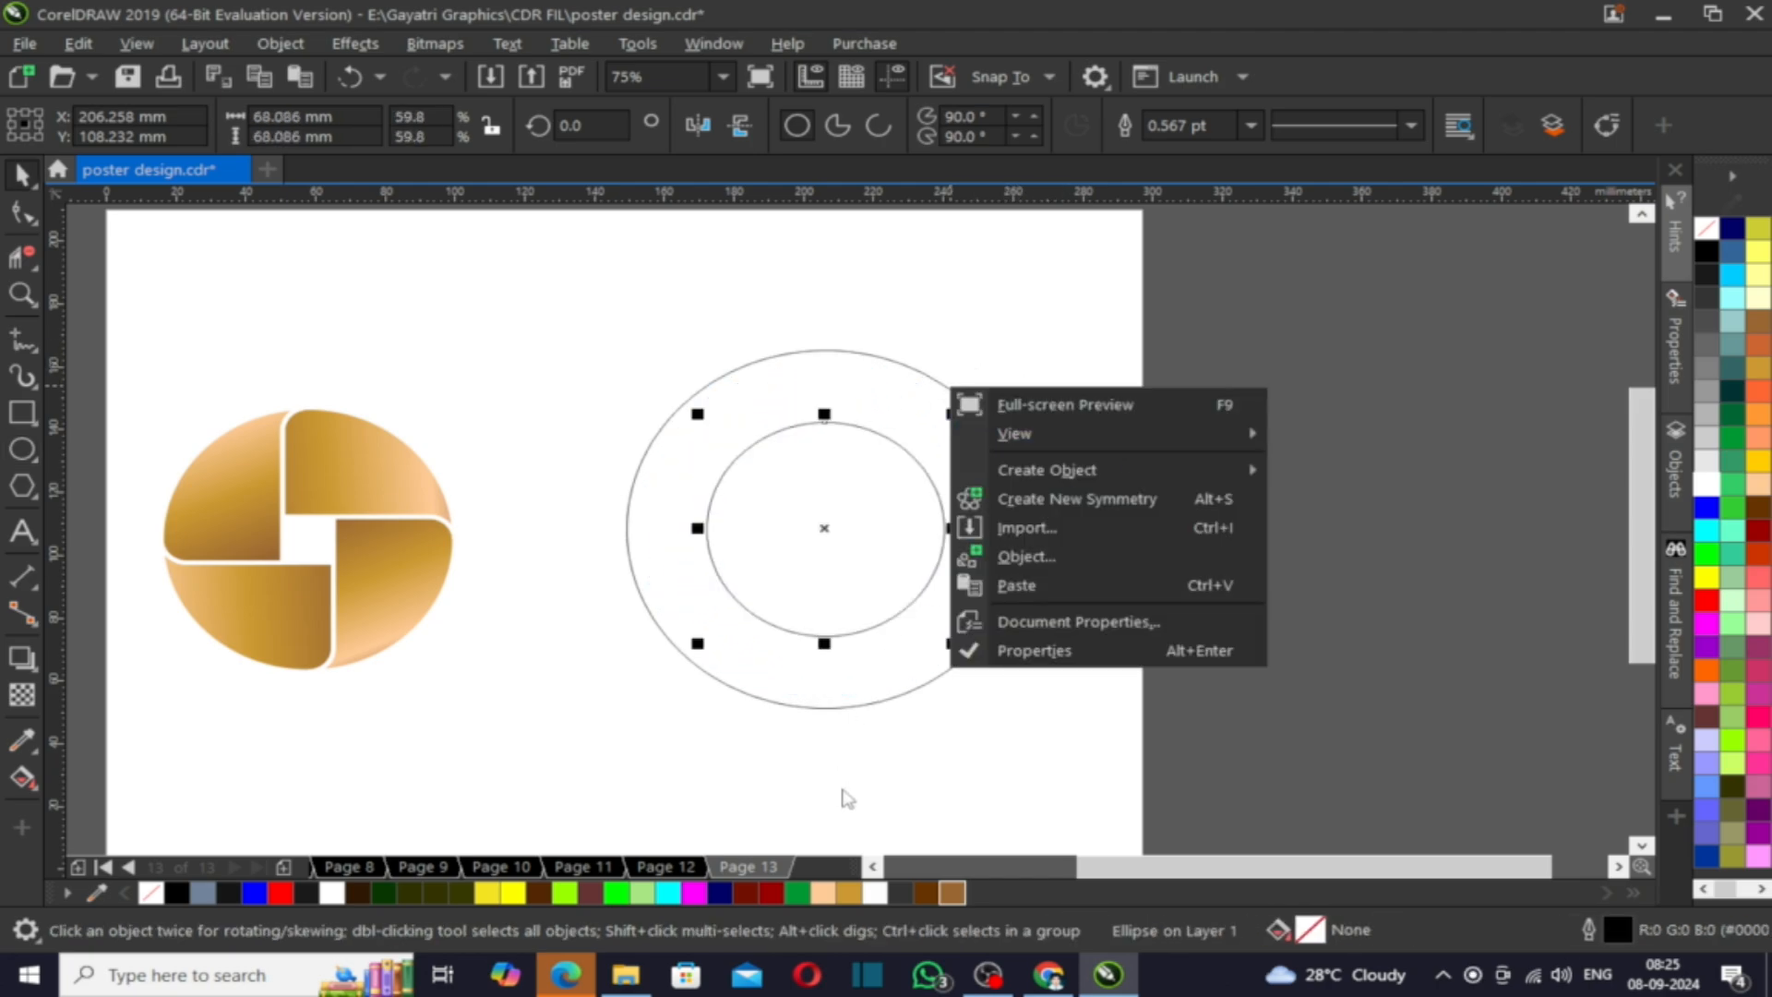
{"action": "left_click", "coordinate": [744, 606]}
{"action": "left_click", "coordinate": [742, 602]}
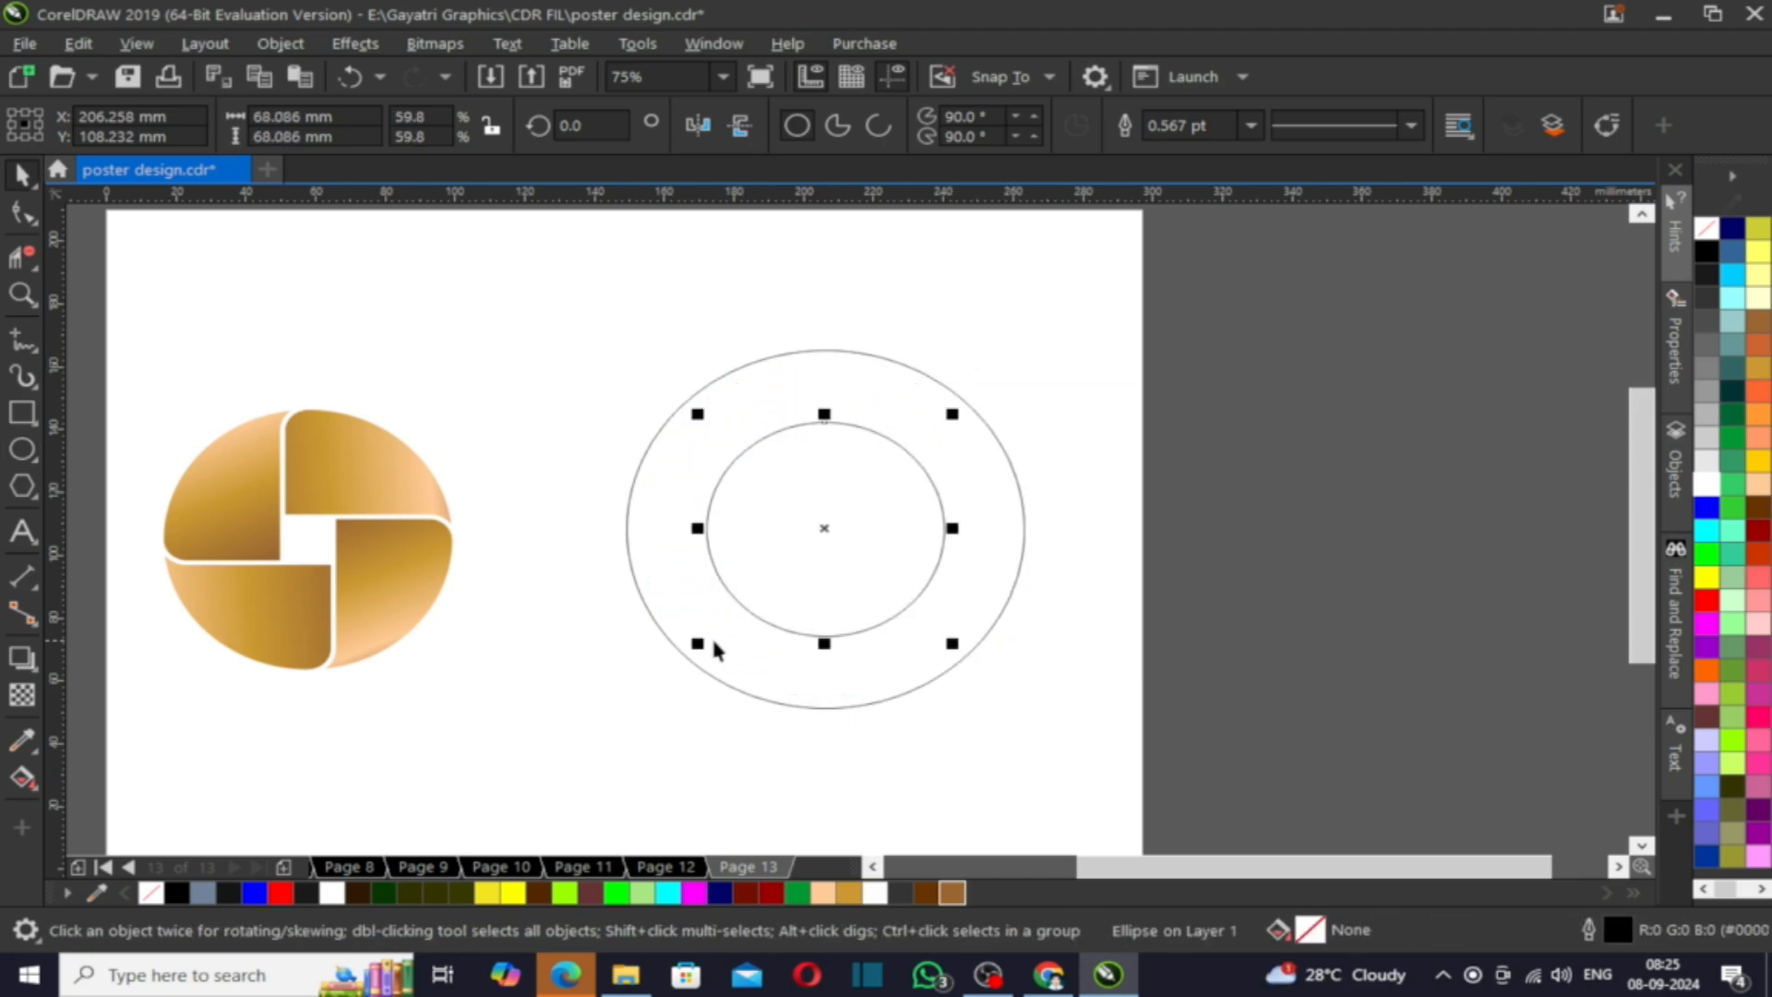
{"action": "left_click_drag", "start_coordinate": [697, 644], "coordinate": [683, 656]}
{"action": "left_click", "coordinate": [684, 735]}
Step: Draw a narrow vertical rectangle about 23 mm by 111 mm and centre it on the circles
{"action": "key", "text": "F6"}
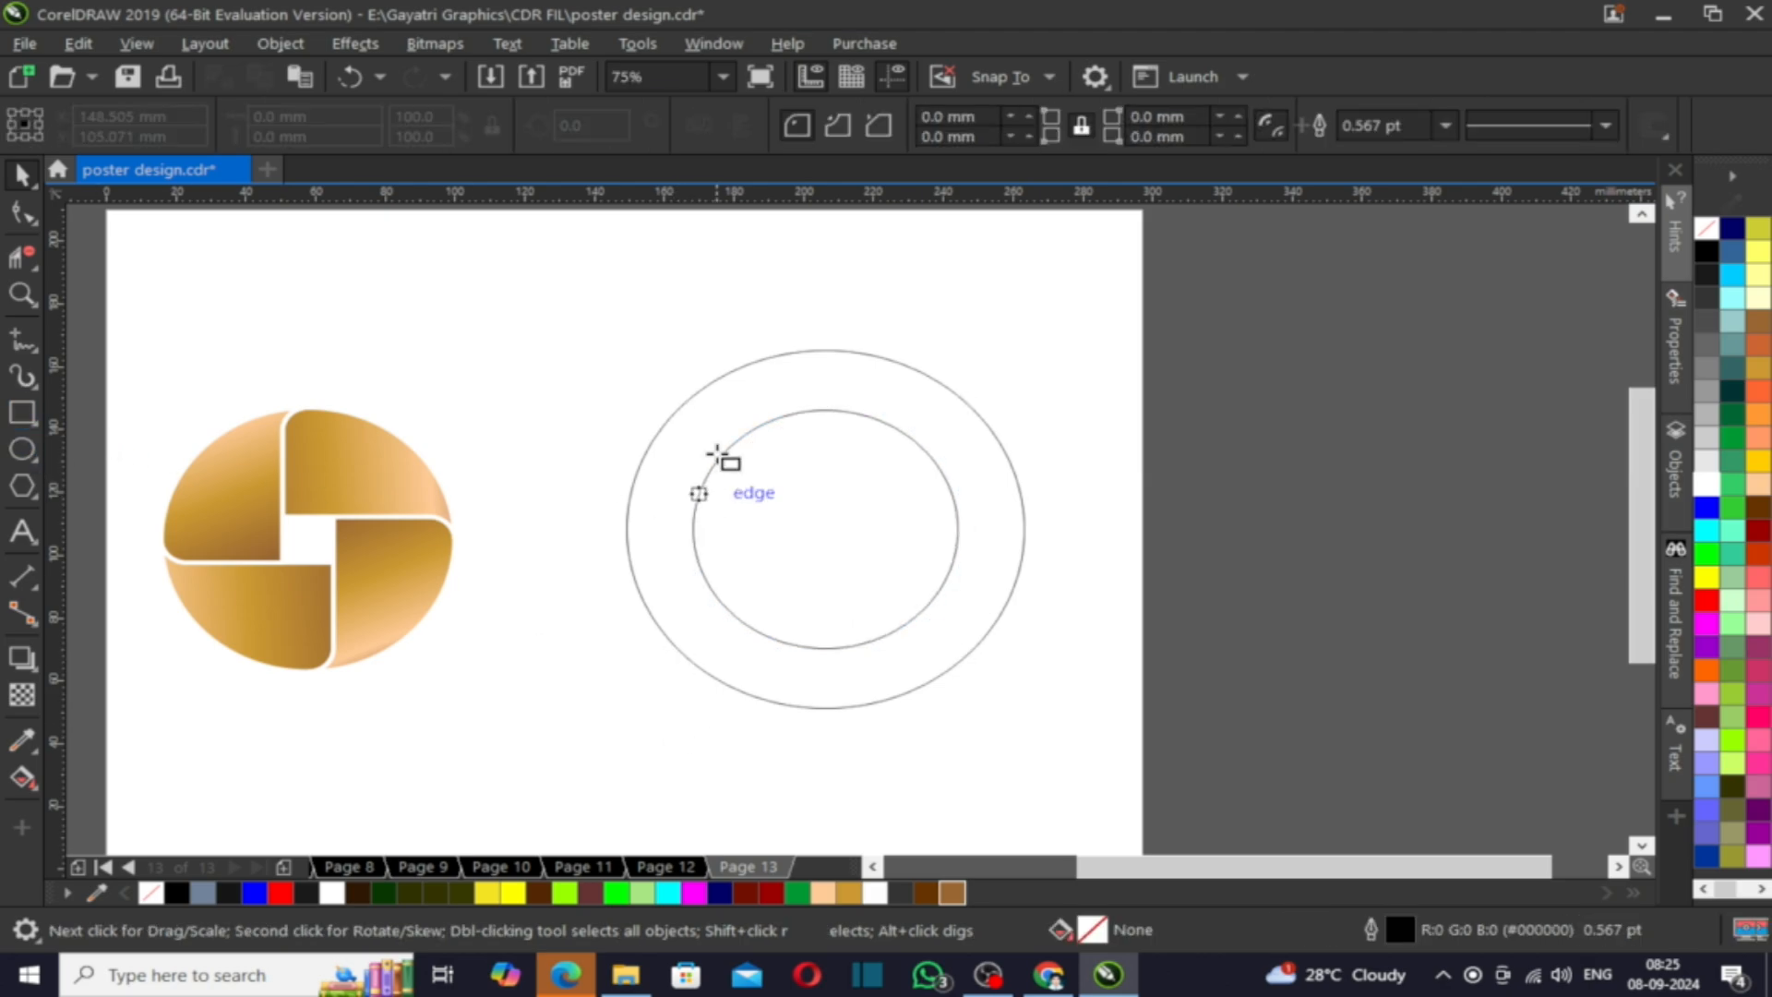
{"action": "mouse_move", "coordinate": [641, 371]}
{"action": "left_mouse_down"}
{"action": "mouse_move", "coordinate": [744, 692]}
{"action": "mouse_move", "coordinate": [723, 721]}
{"action": "left_mouse_up"}
{"action": "key", "text": "space"}
{"action": "left_click", "coordinate": [815, 680], "text": "shift"}
{"action": "key", "text": "c"}
{"action": "key", "text": "e"}
{"action": "left_click", "coordinate": [833, 312]}
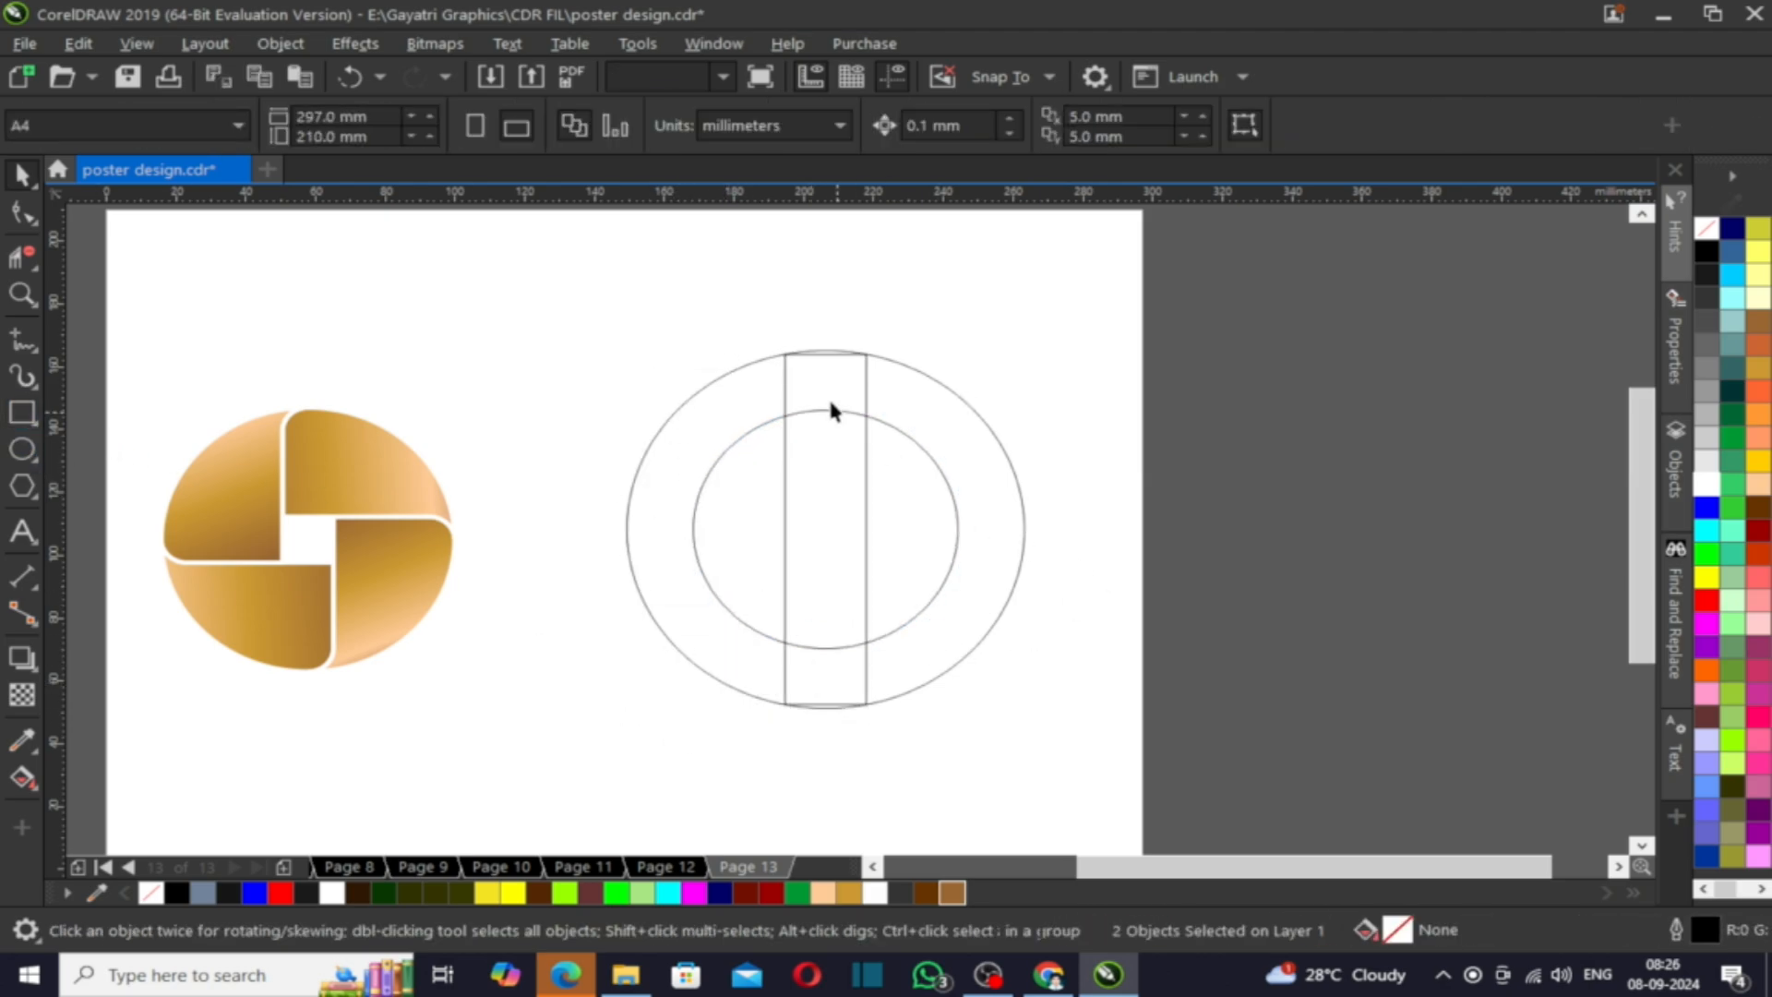
Step: Round the vertical rectangle's corners fully so that both ends become semicircles
{"action": "left_click", "coordinate": [831, 406]}
{"action": "left_click", "coordinate": [22, 214]}
{"action": "scroll", "coordinate": [729, 313], "scroll_direction": "up", "scroll_amount": 1}
{"action": "left_click_drag", "start_coordinate": [835, 392], "coordinate": [1009, 395]}
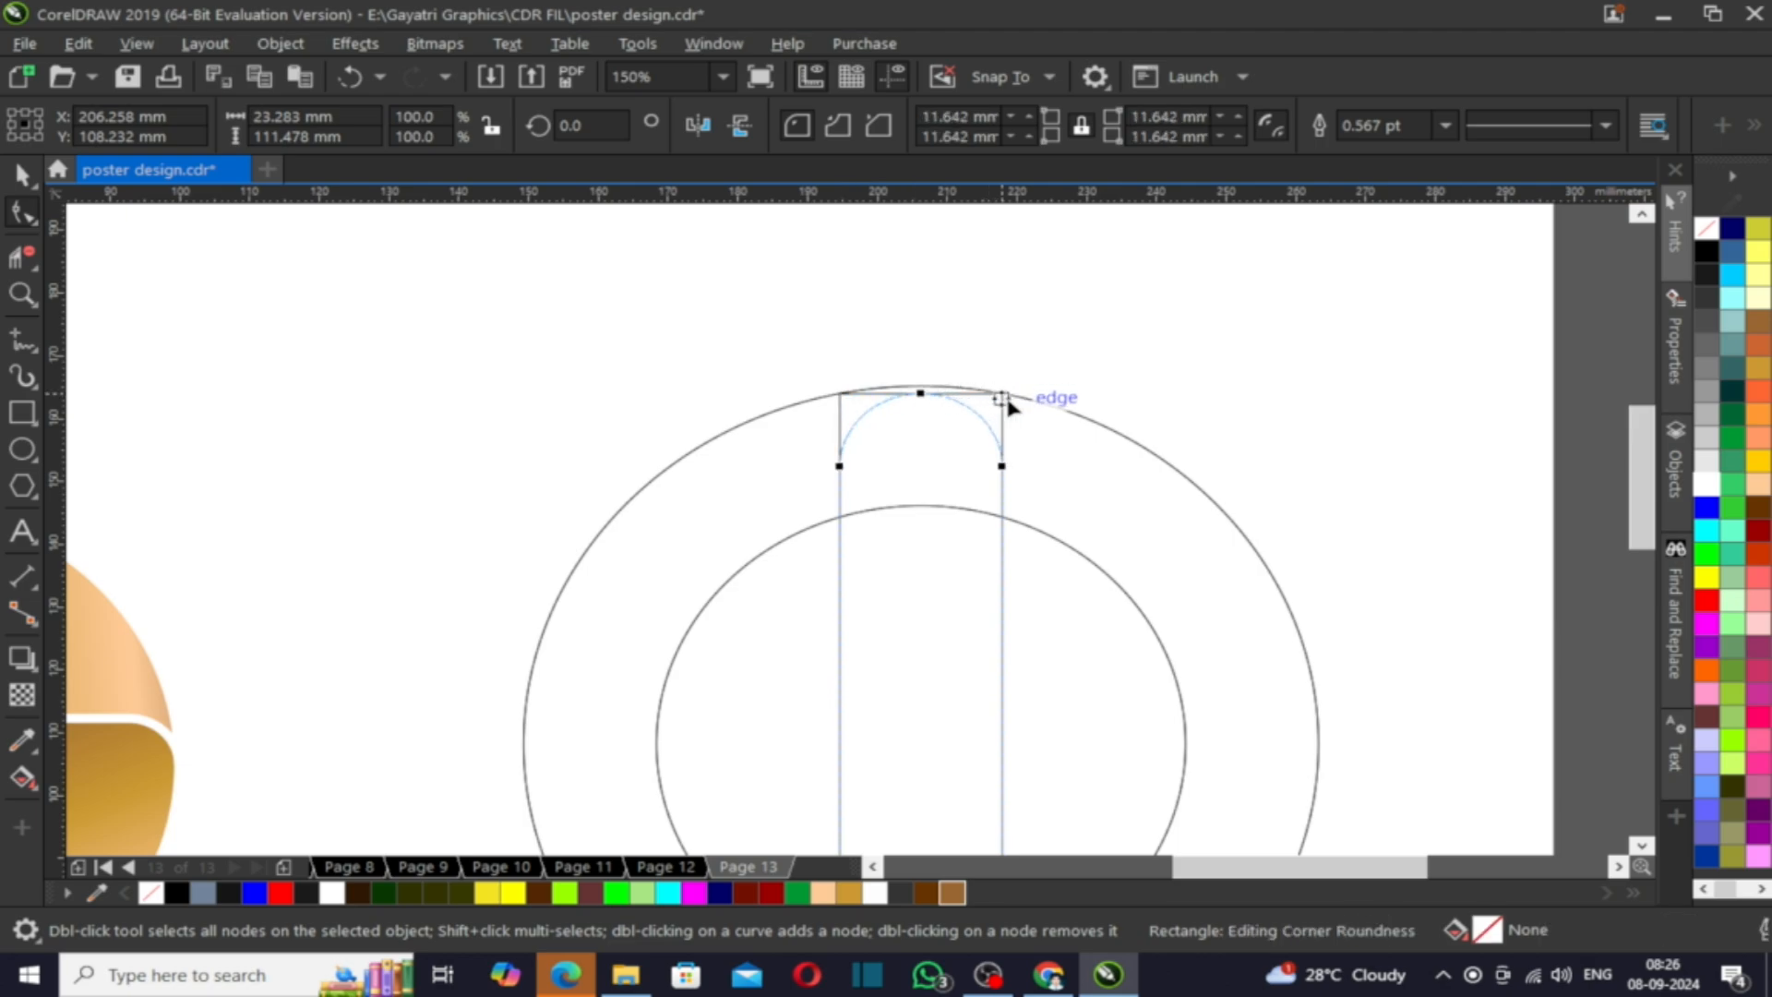
Step: Fit the rounded bar to the outer circle's height and add a copy rotated 90° across it
{"action": "scroll", "coordinate": [942, 403], "scroll_direction": "up", "scroll_amount": 2}
{"action": "left_click_drag", "start_coordinate": [849, 354], "coordinate": [1068, 585]}
{"action": "scroll", "coordinate": [820, 323], "scroll_direction": "down", "scroll_amount": 3}
{"action": "left_click", "coordinate": [854, 397]}
{"action": "left_click", "coordinate": [1107, 713]}
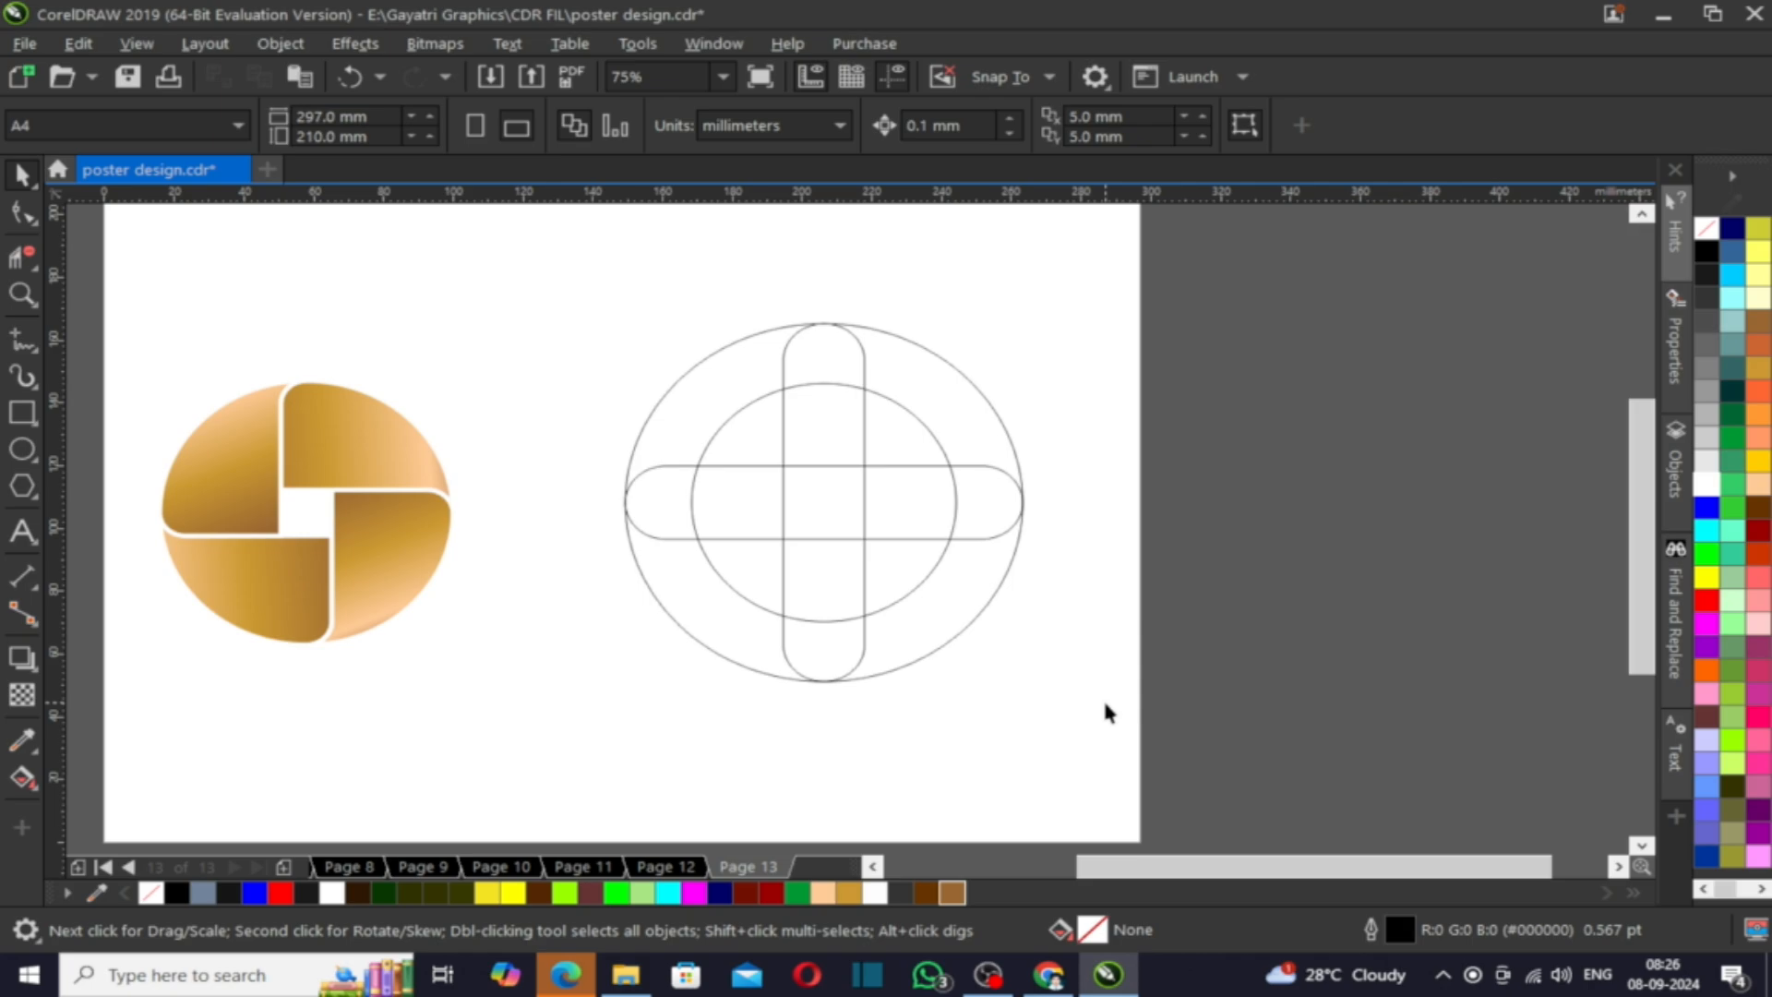
Step: Remove overlapping segments of the circles and bars with Virtual Segment Delete, leaving four interlocking hook shapes around a central square
{"action": "left_click", "coordinate": [34, 781]}
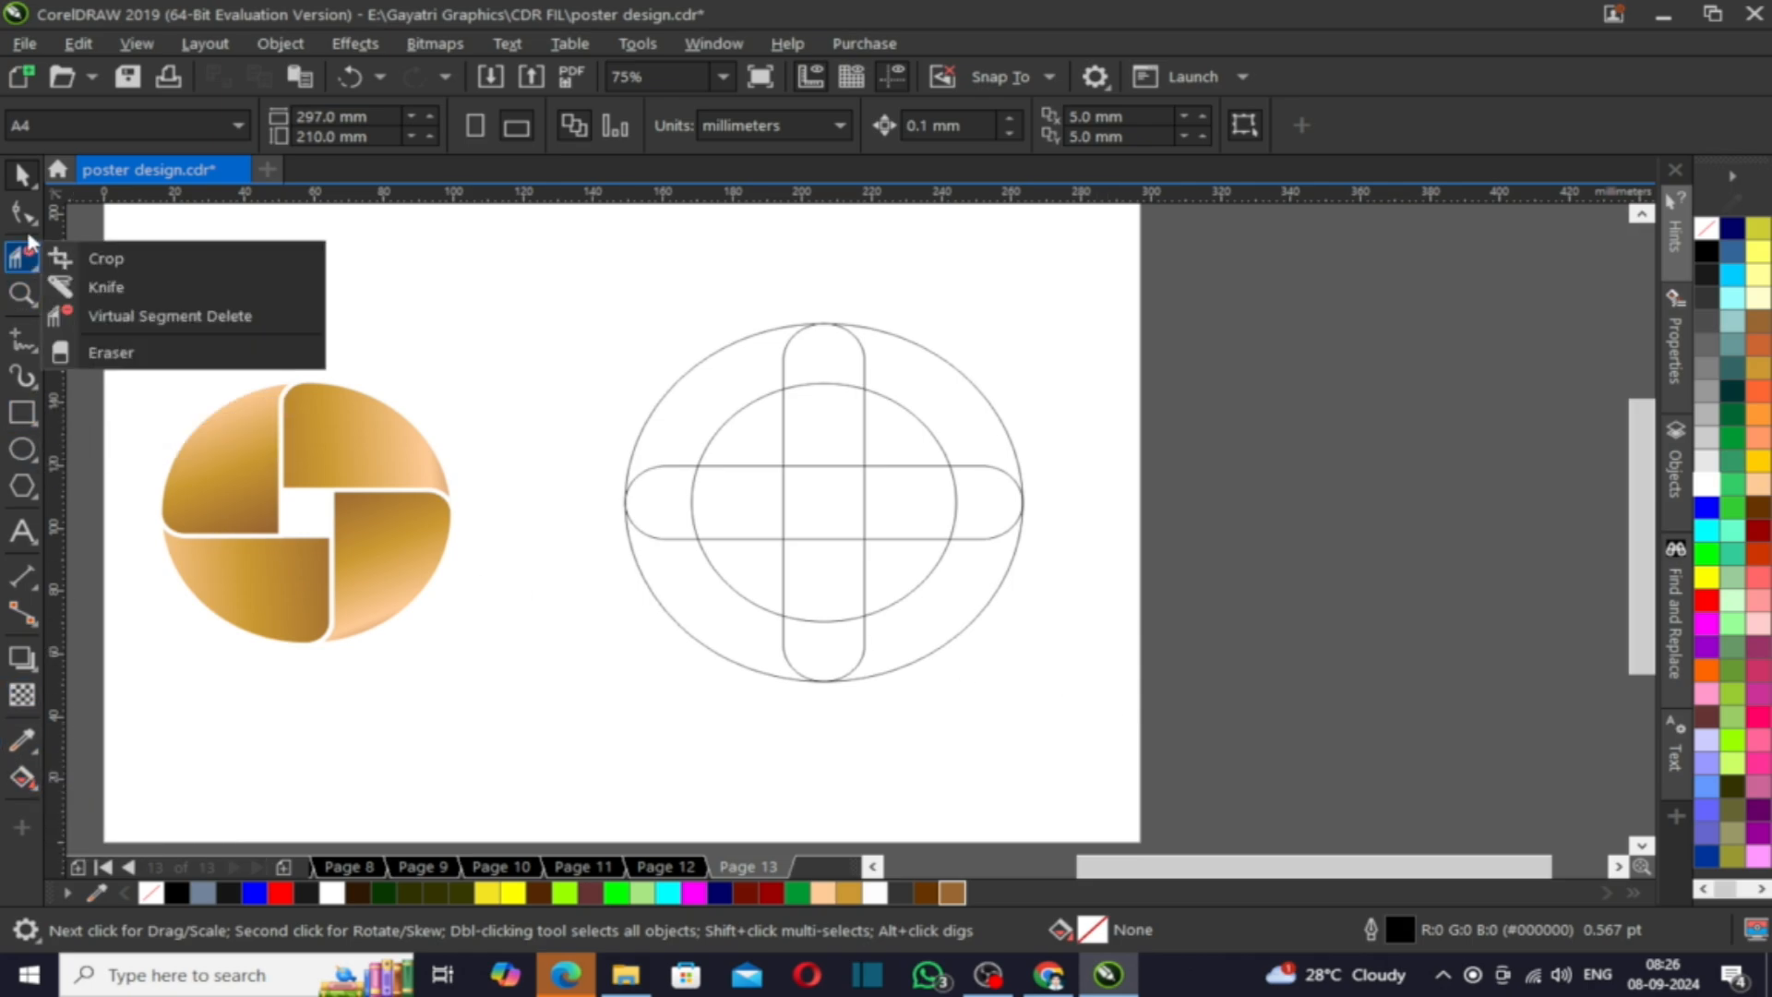
{"action": "left_click", "coordinate": [170, 316]}
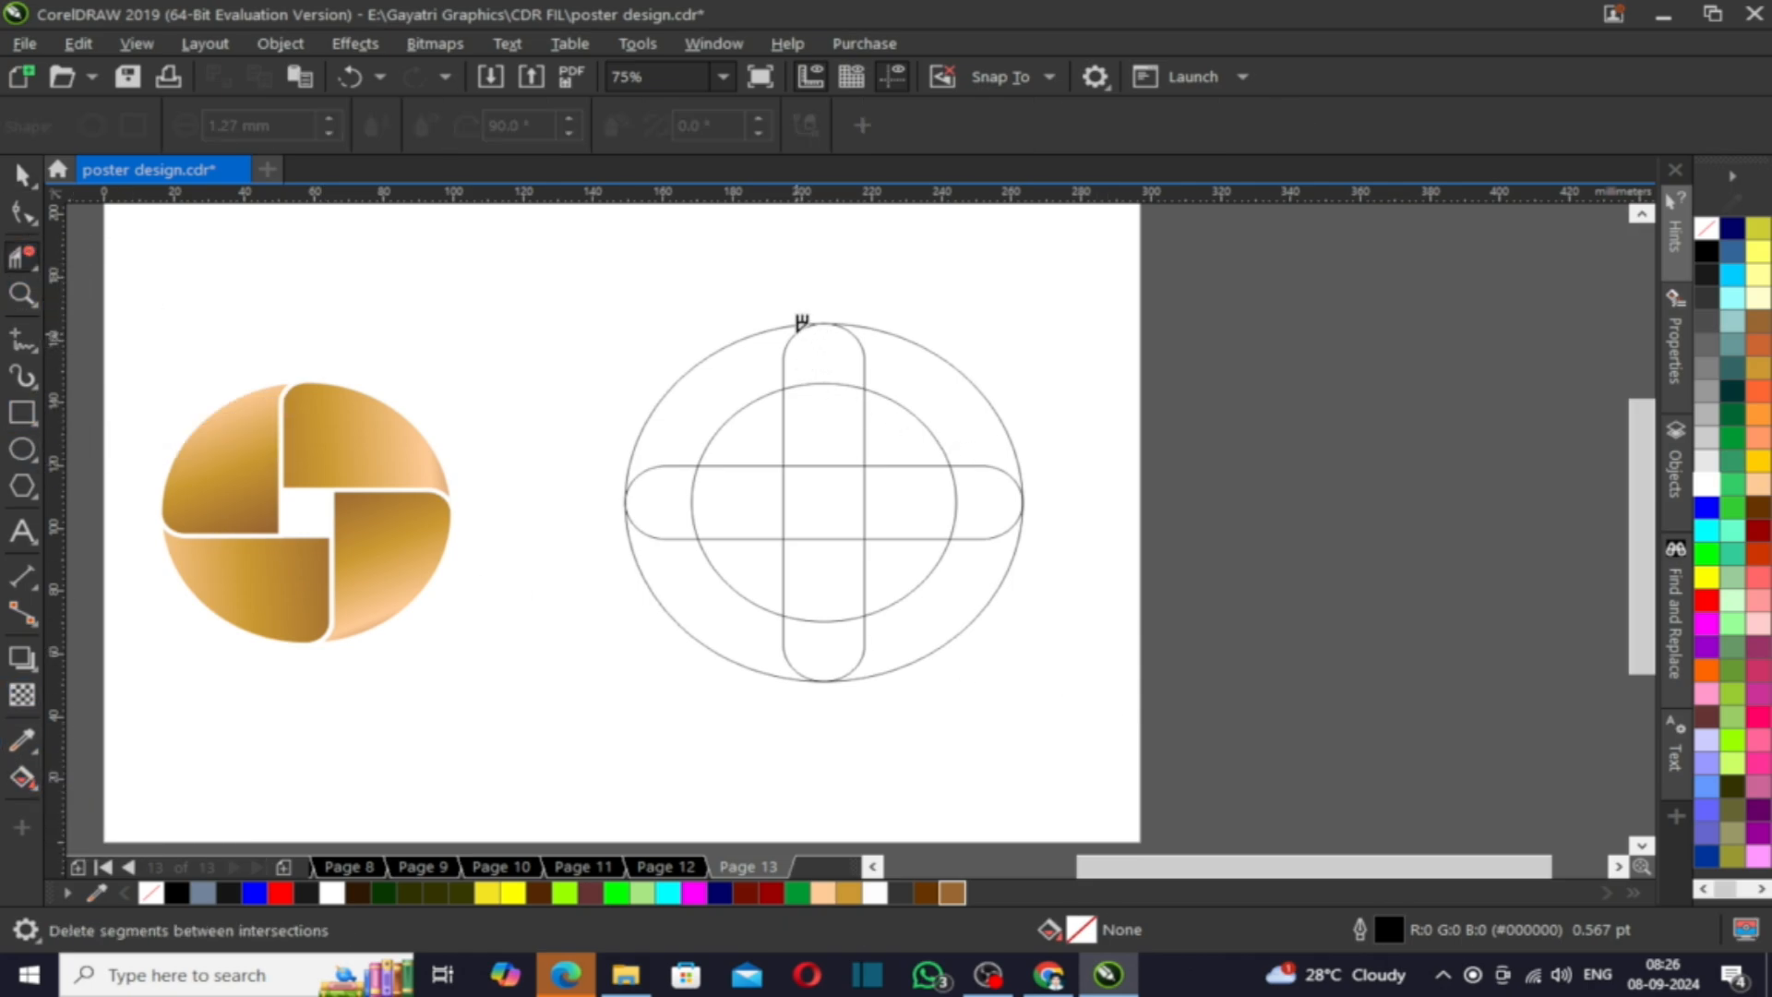
{"action": "left_click", "coordinate": [812, 385]}
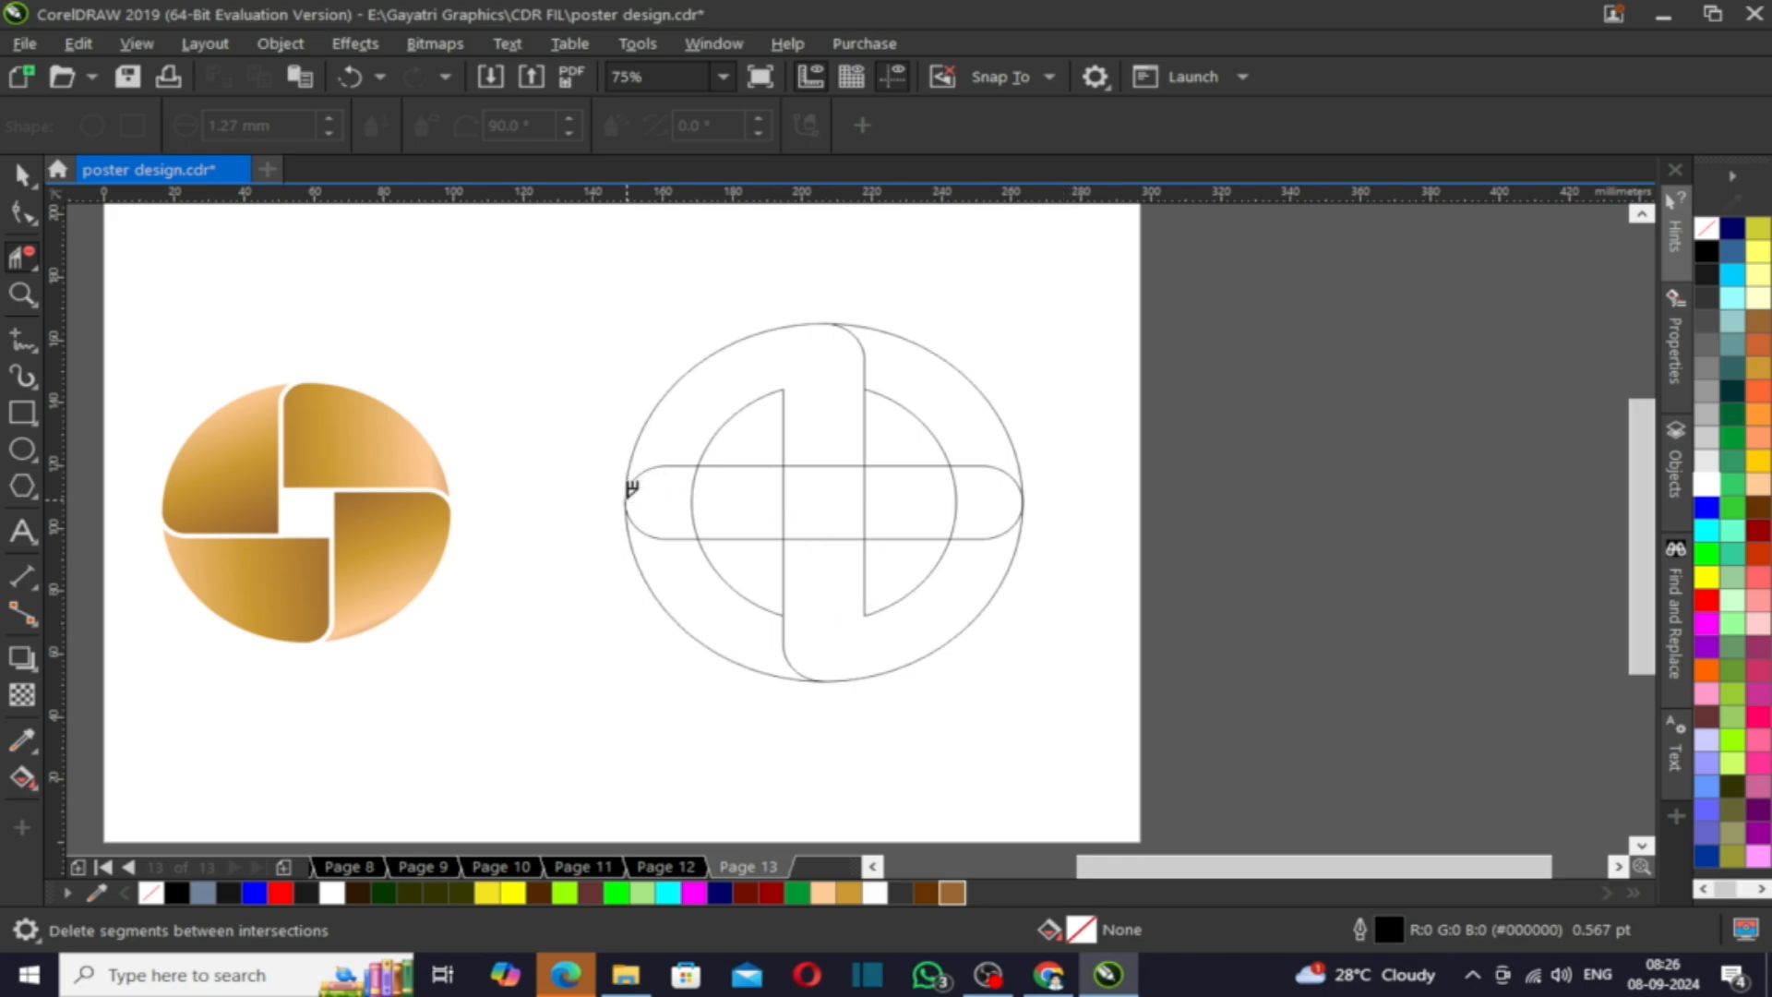
{"action": "key", "text": "ctrl+z"}
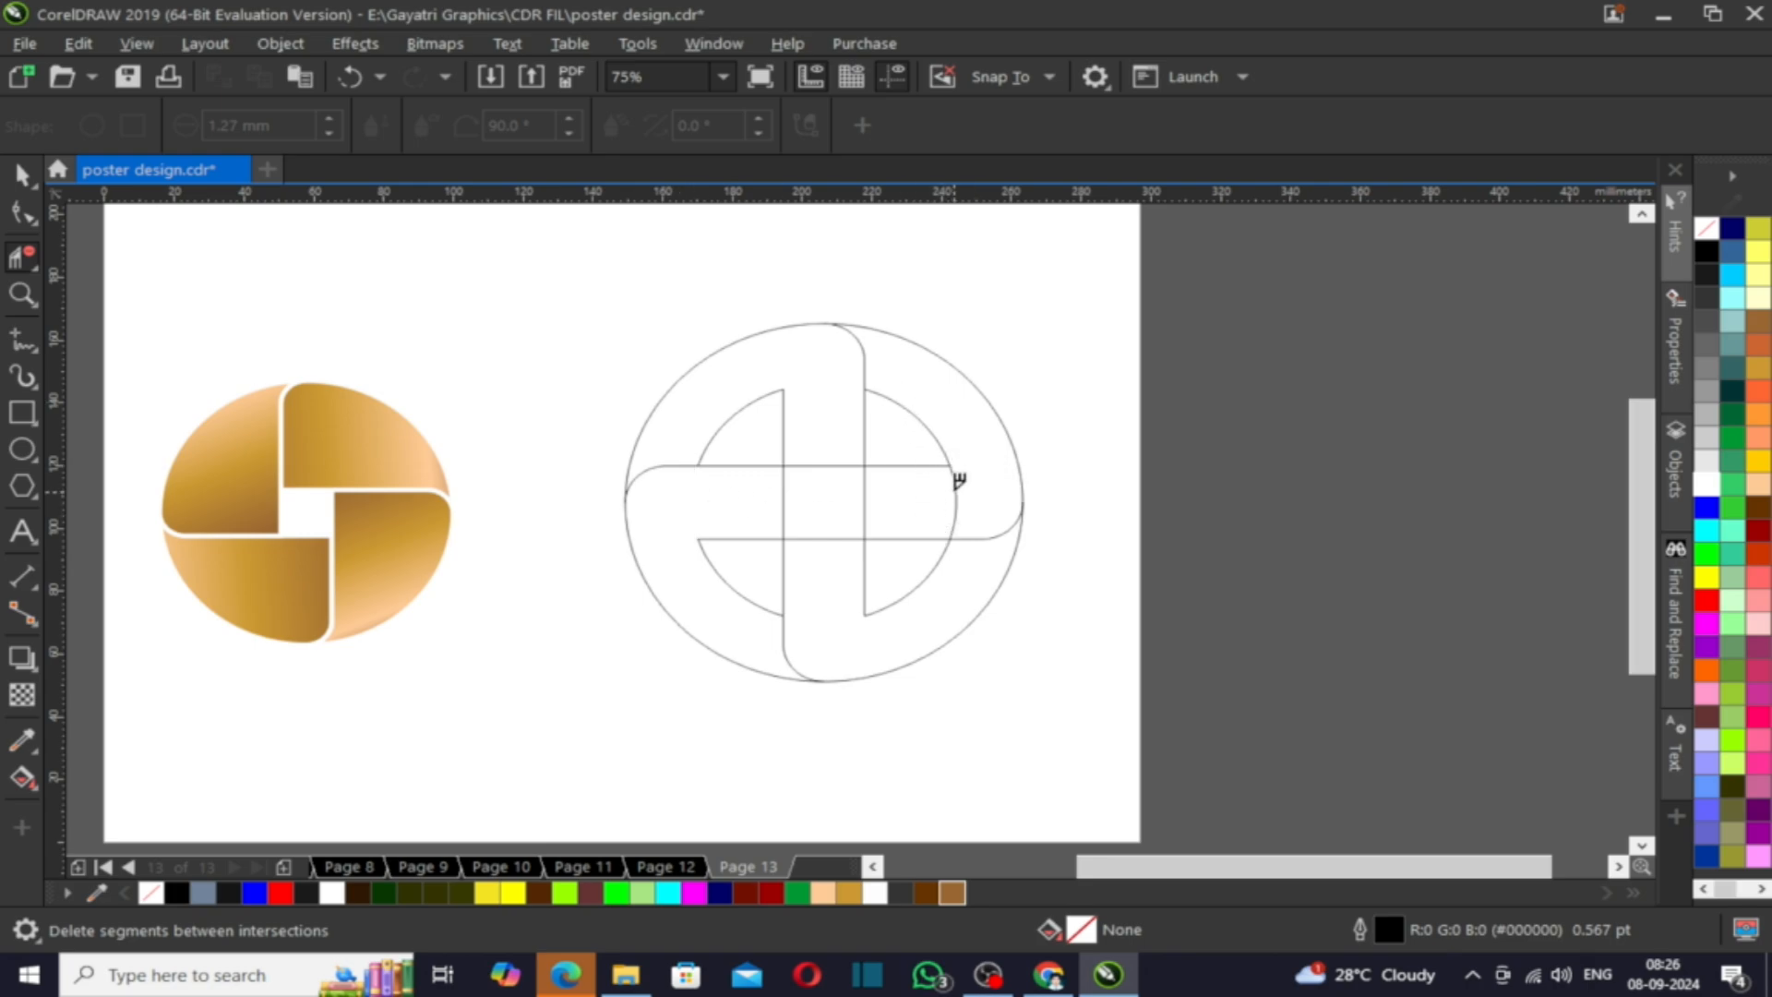
Step: Fill the four interlocking hook regions as separate blue-grey shapes with Smart Fill
{"action": "left_click", "coordinate": [22, 174]}
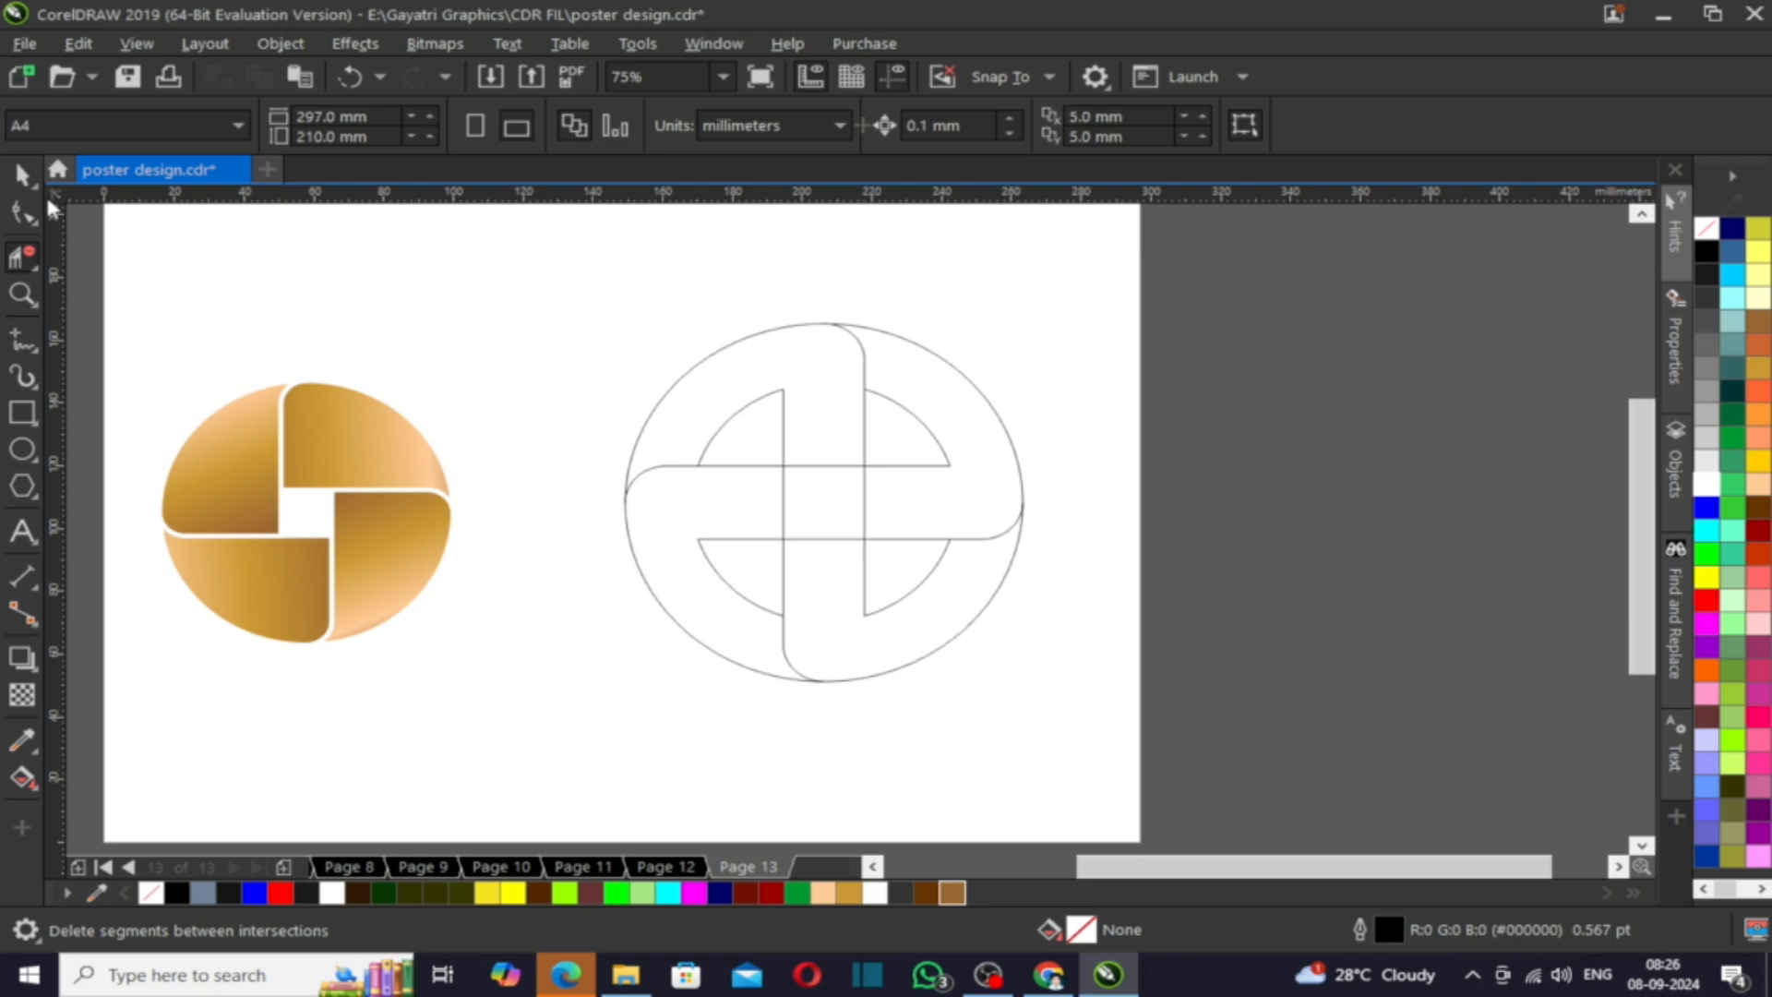
{"action": "left_click", "coordinate": [715, 374]}
{"action": "left_click", "coordinate": [22, 778]}
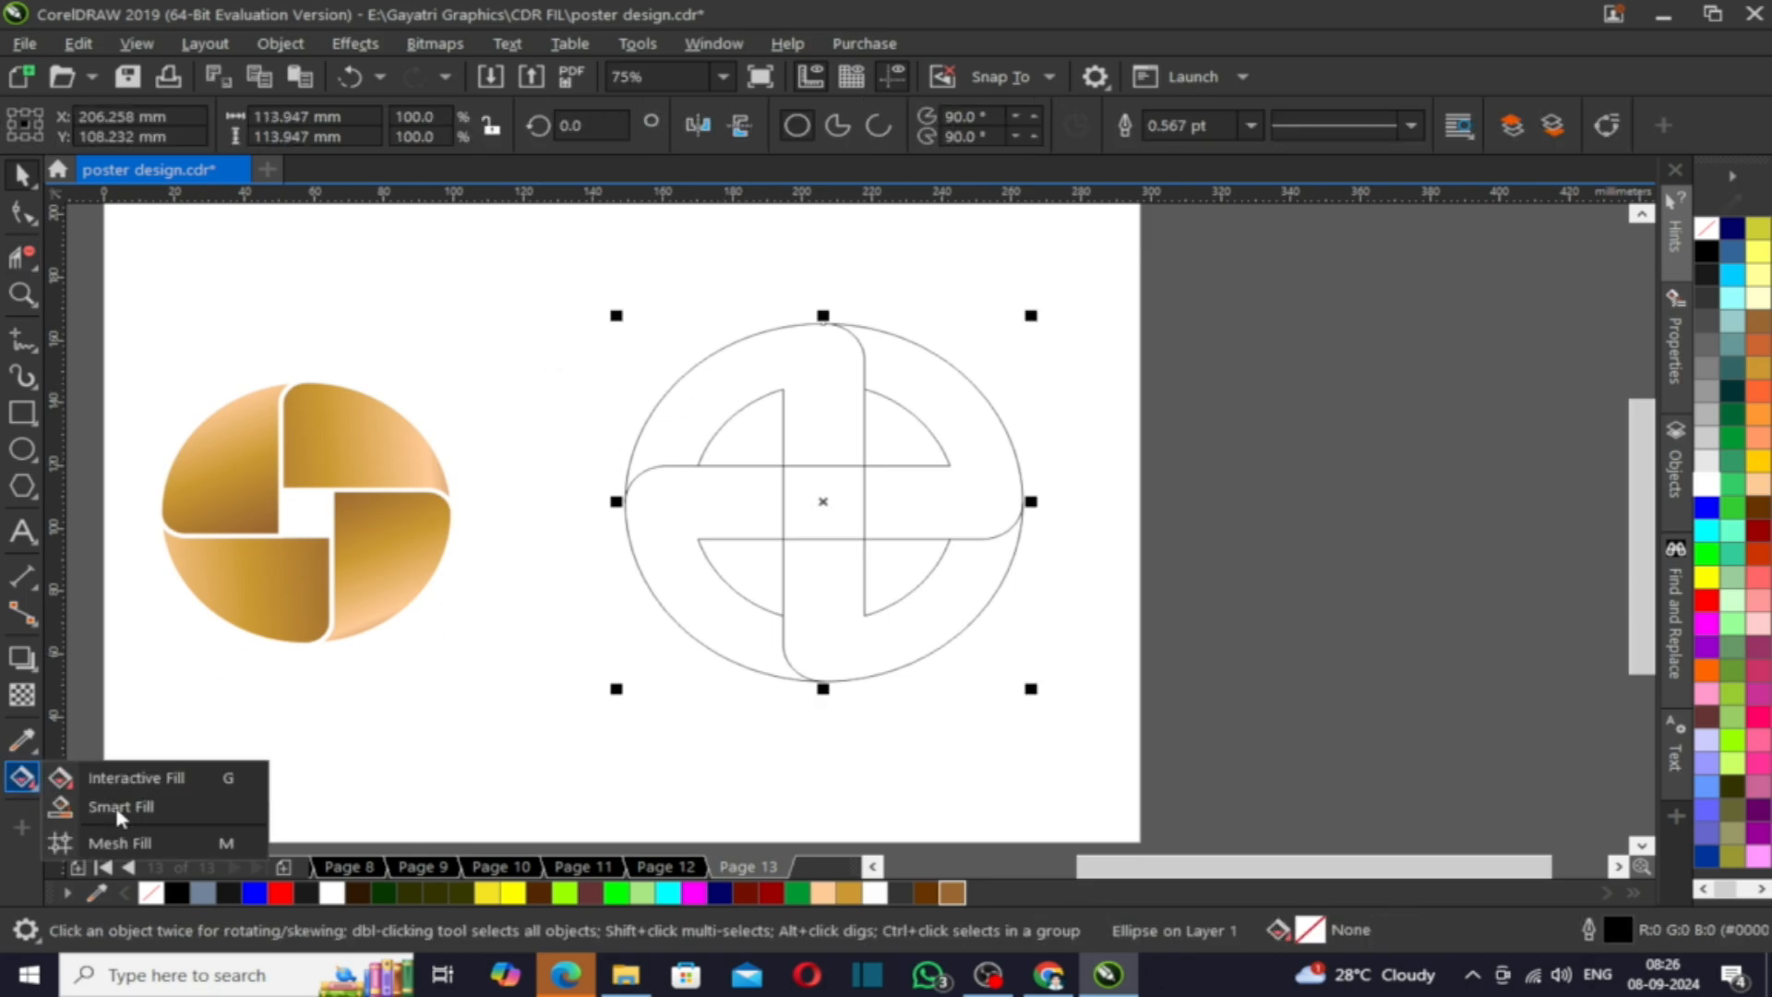
{"action": "left_click", "coordinate": [83, 811]}
{"action": "left_click", "coordinate": [683, 443]}
{"action": "left_click", "coordinate": [869, 633]}
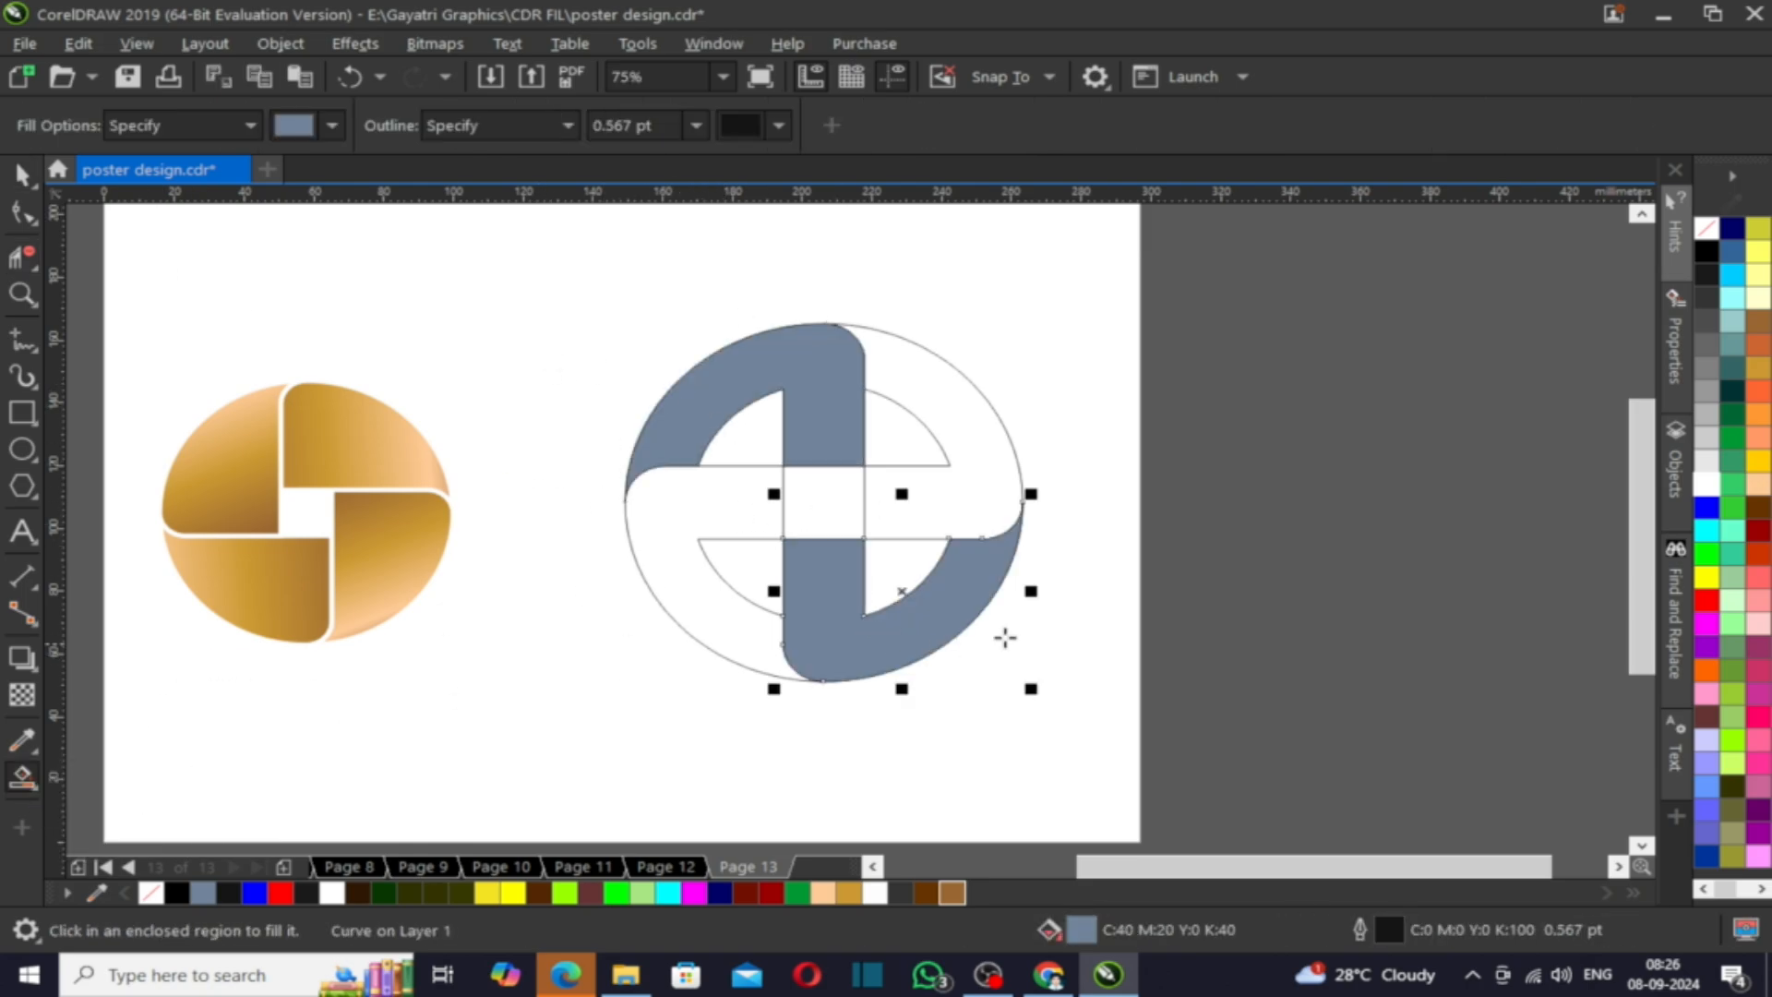
{"action": "left_click", "coordinate": [685, 532]}
{"action": "left_click", "coordinate": [887, 507]}
Step: Fill the lower-left and upper-right hook pieces with Ruby Red
{"action": "key", "text": "space"}
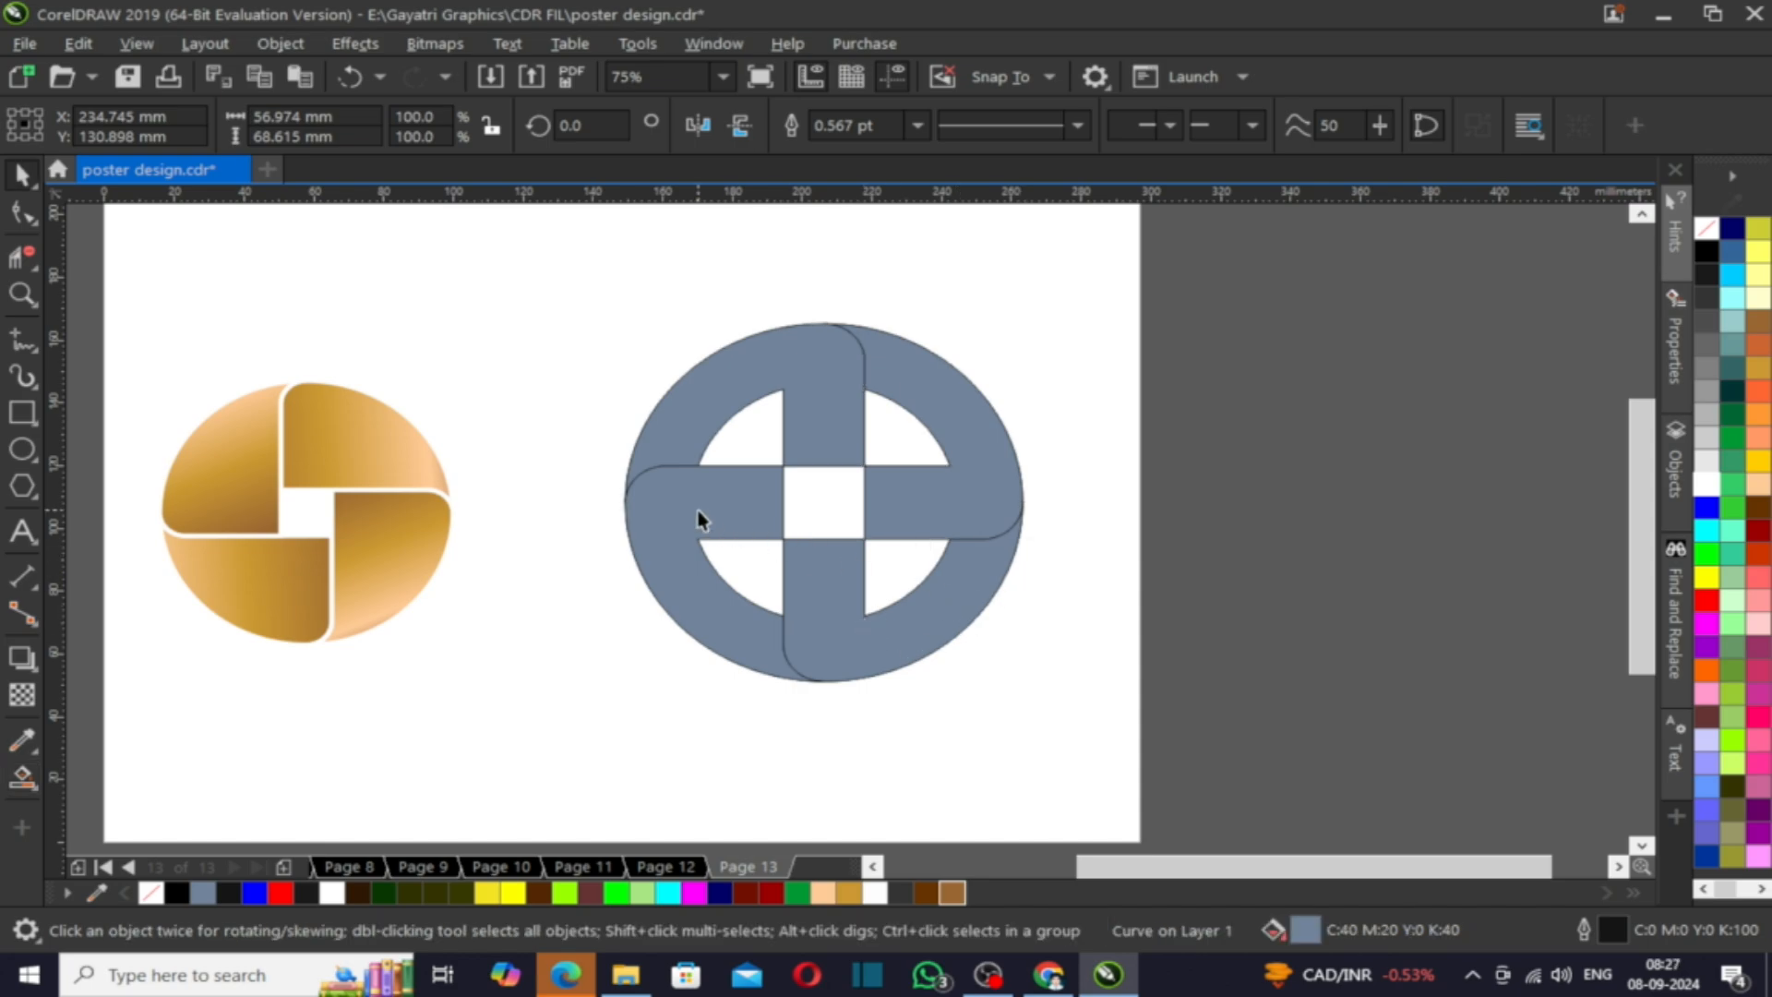
{"action": "left_click", "coordinate": [701, 511], "text": "shift"}
{"action": "left_click", "coordinate": [1758, 533]}
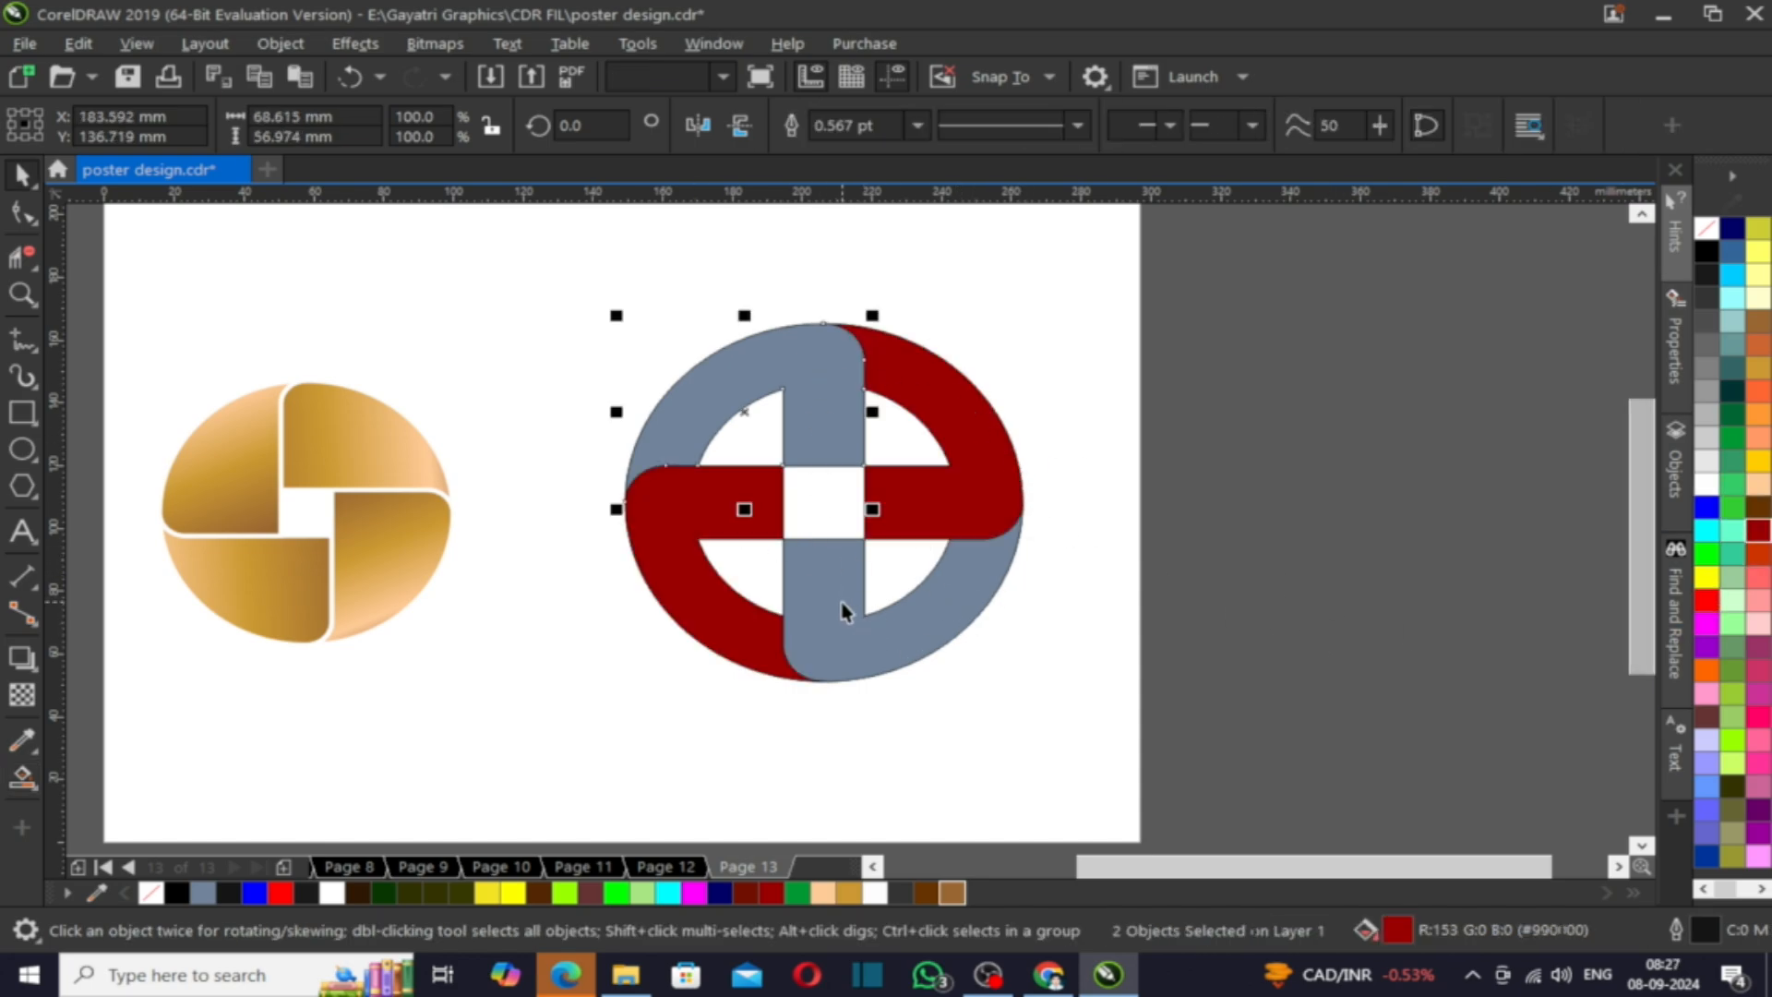
Step: Try cyan, magenta, red, green and brown fills on the upper-left and lower-right hook pieces
{"action": "left_click", "coordinate": [1731, 295]}
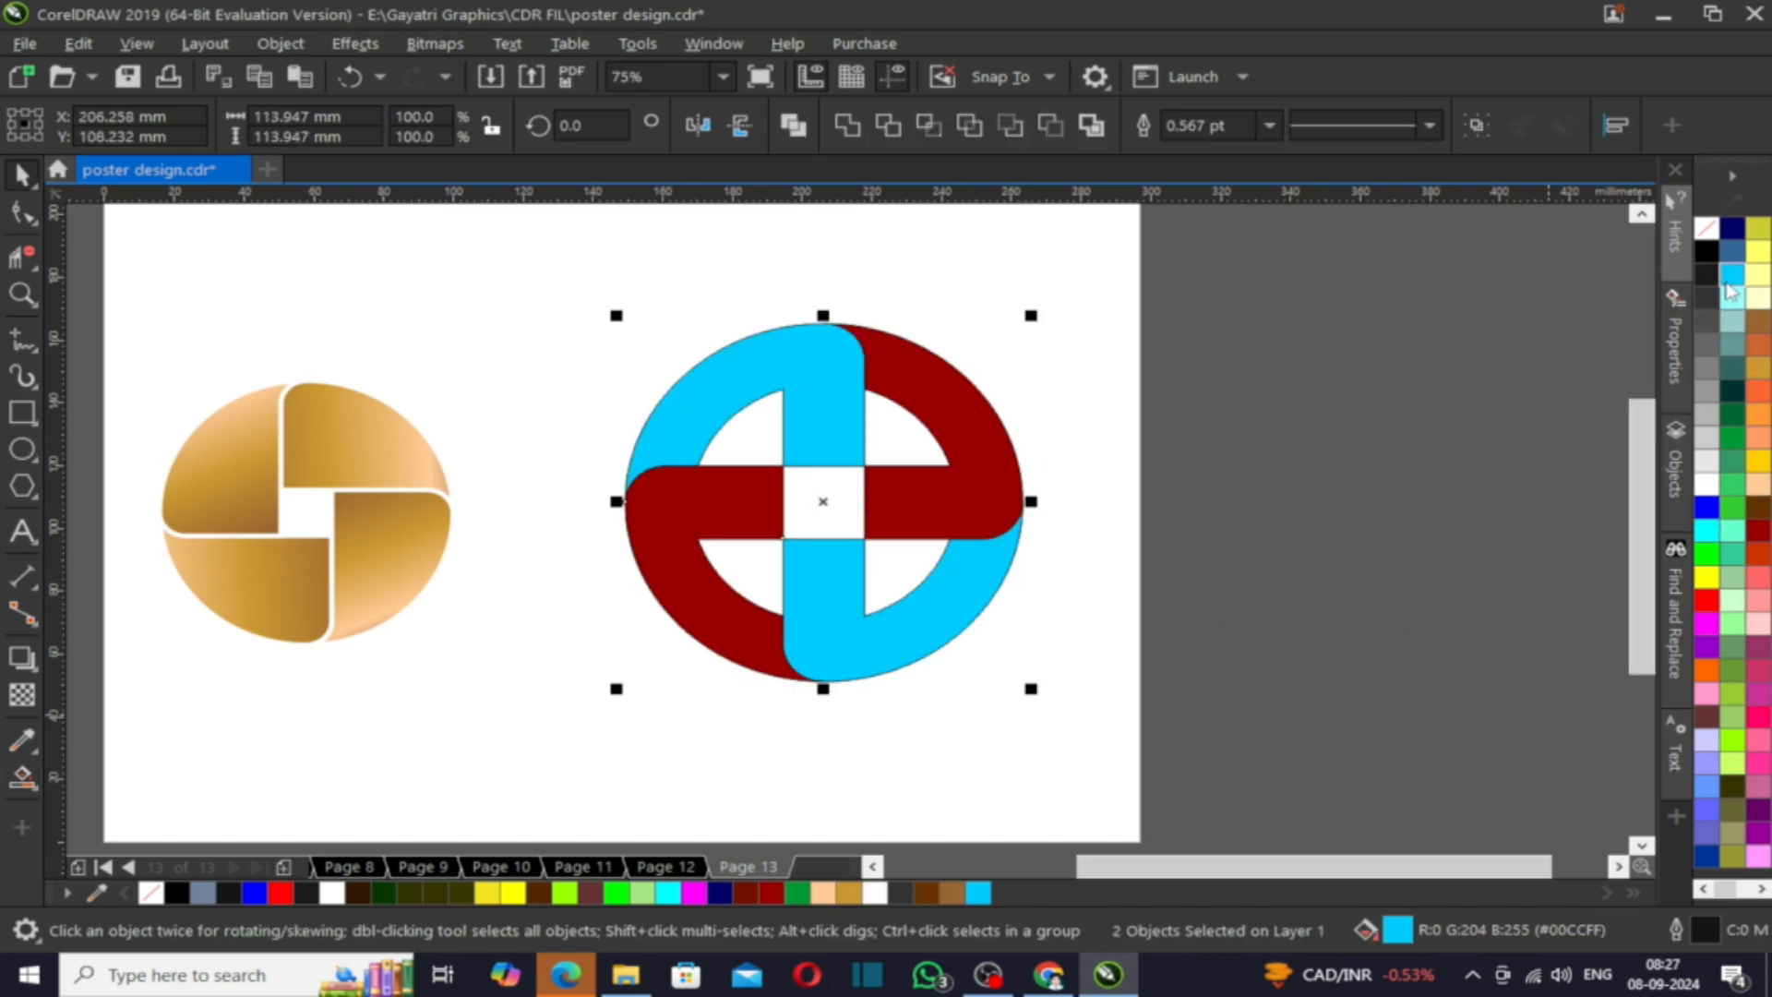
{"action": "left_click", "coordinate": [1706, 628]}
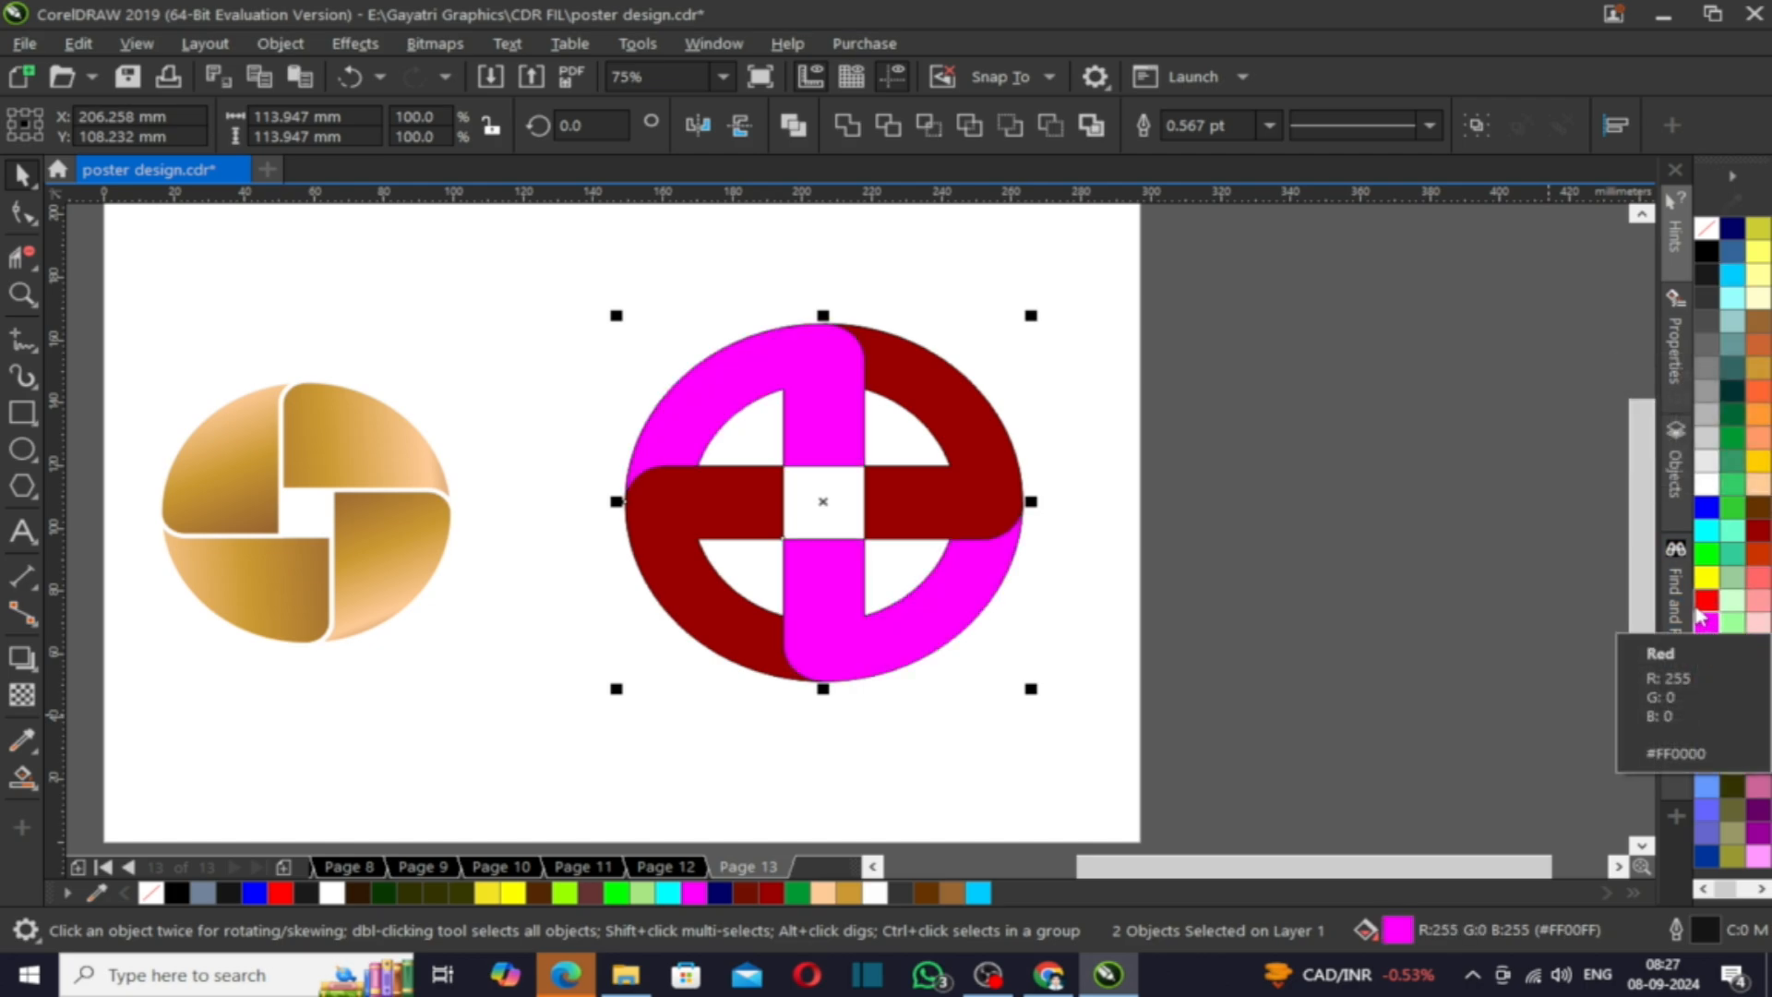
{"action": "left_click", "coordinate": [1707, 600]}
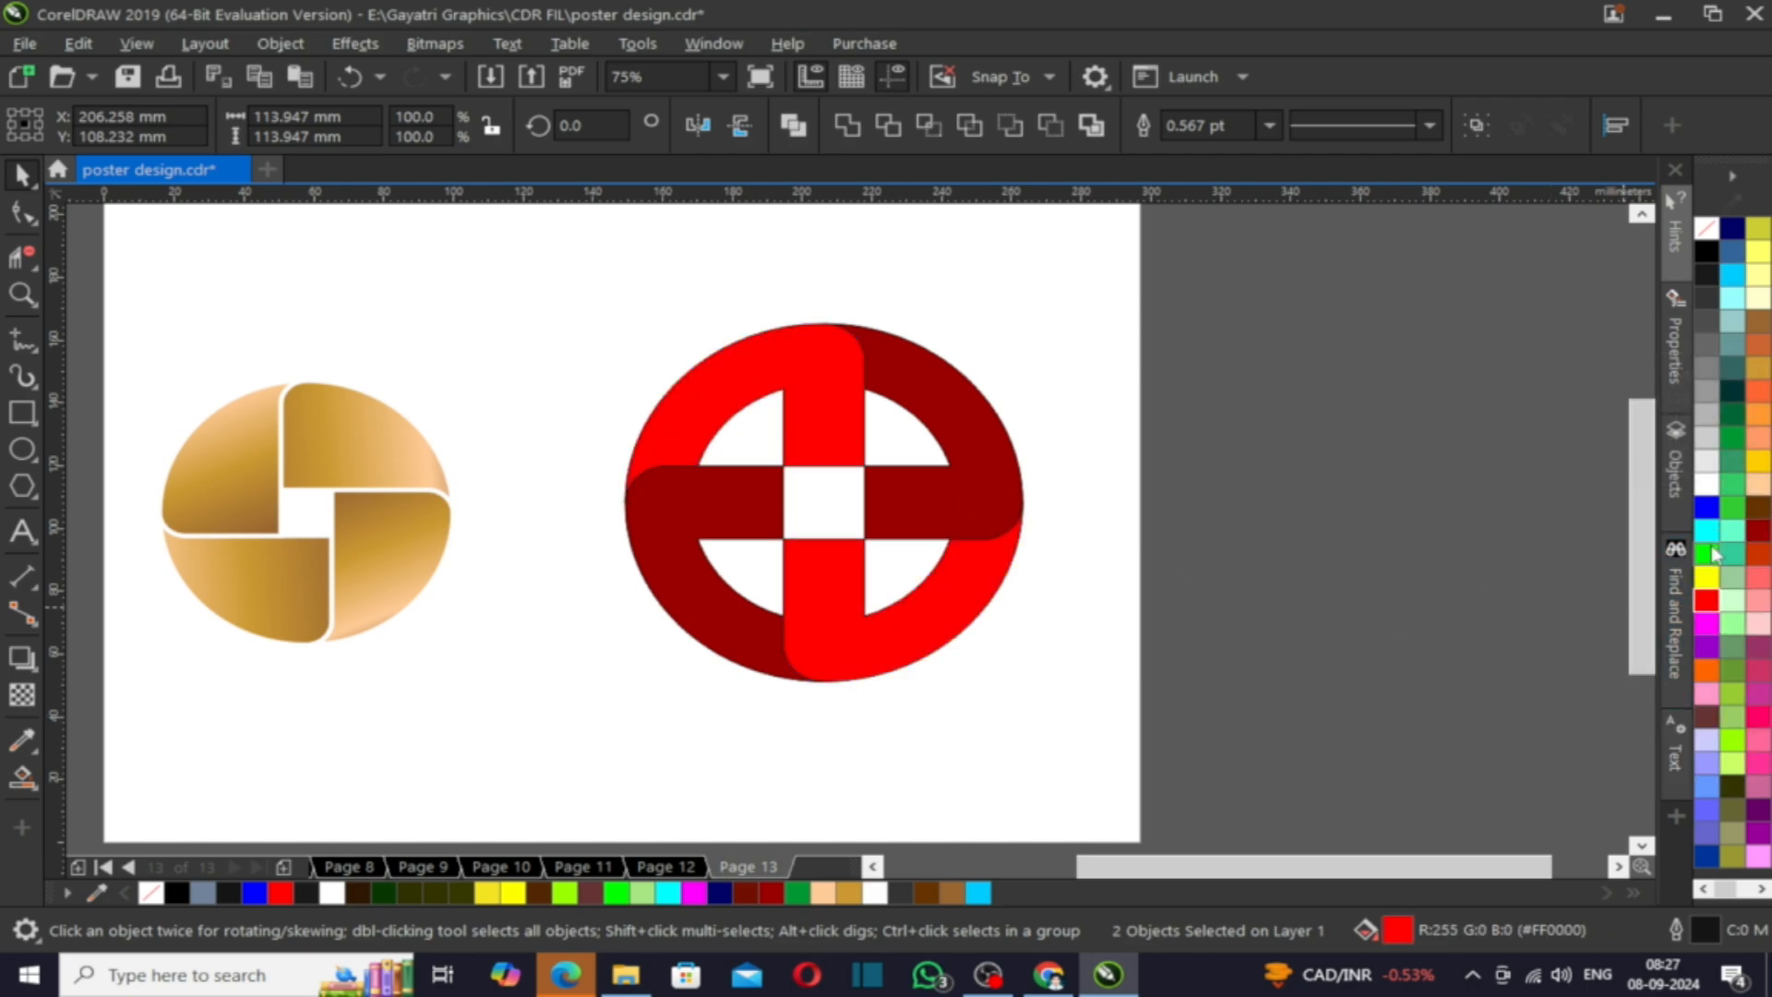
{"action": "left_click", "coordinate": [1710, 553]}
{"action": "left_click", "coordinate": [1733, 391]}
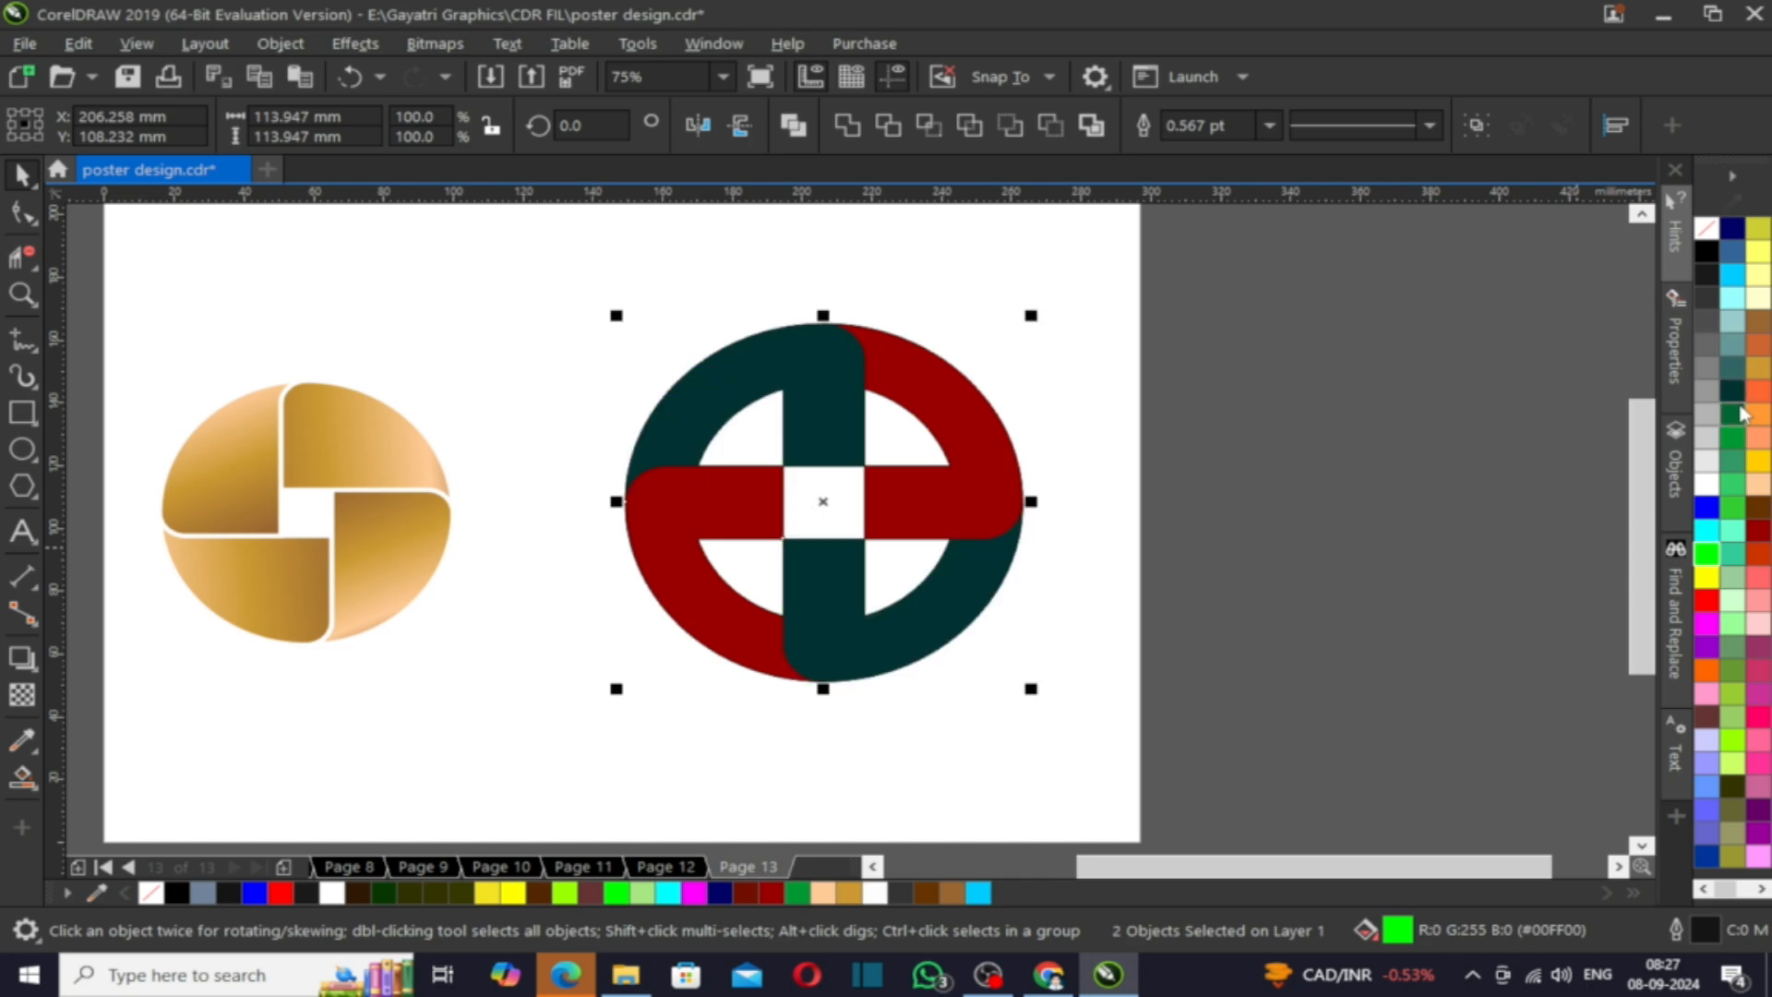
{"action": "left_click", "coordinate": [1733, 412]}
{"action": "left_click", "coordinate": [1762, 536]}
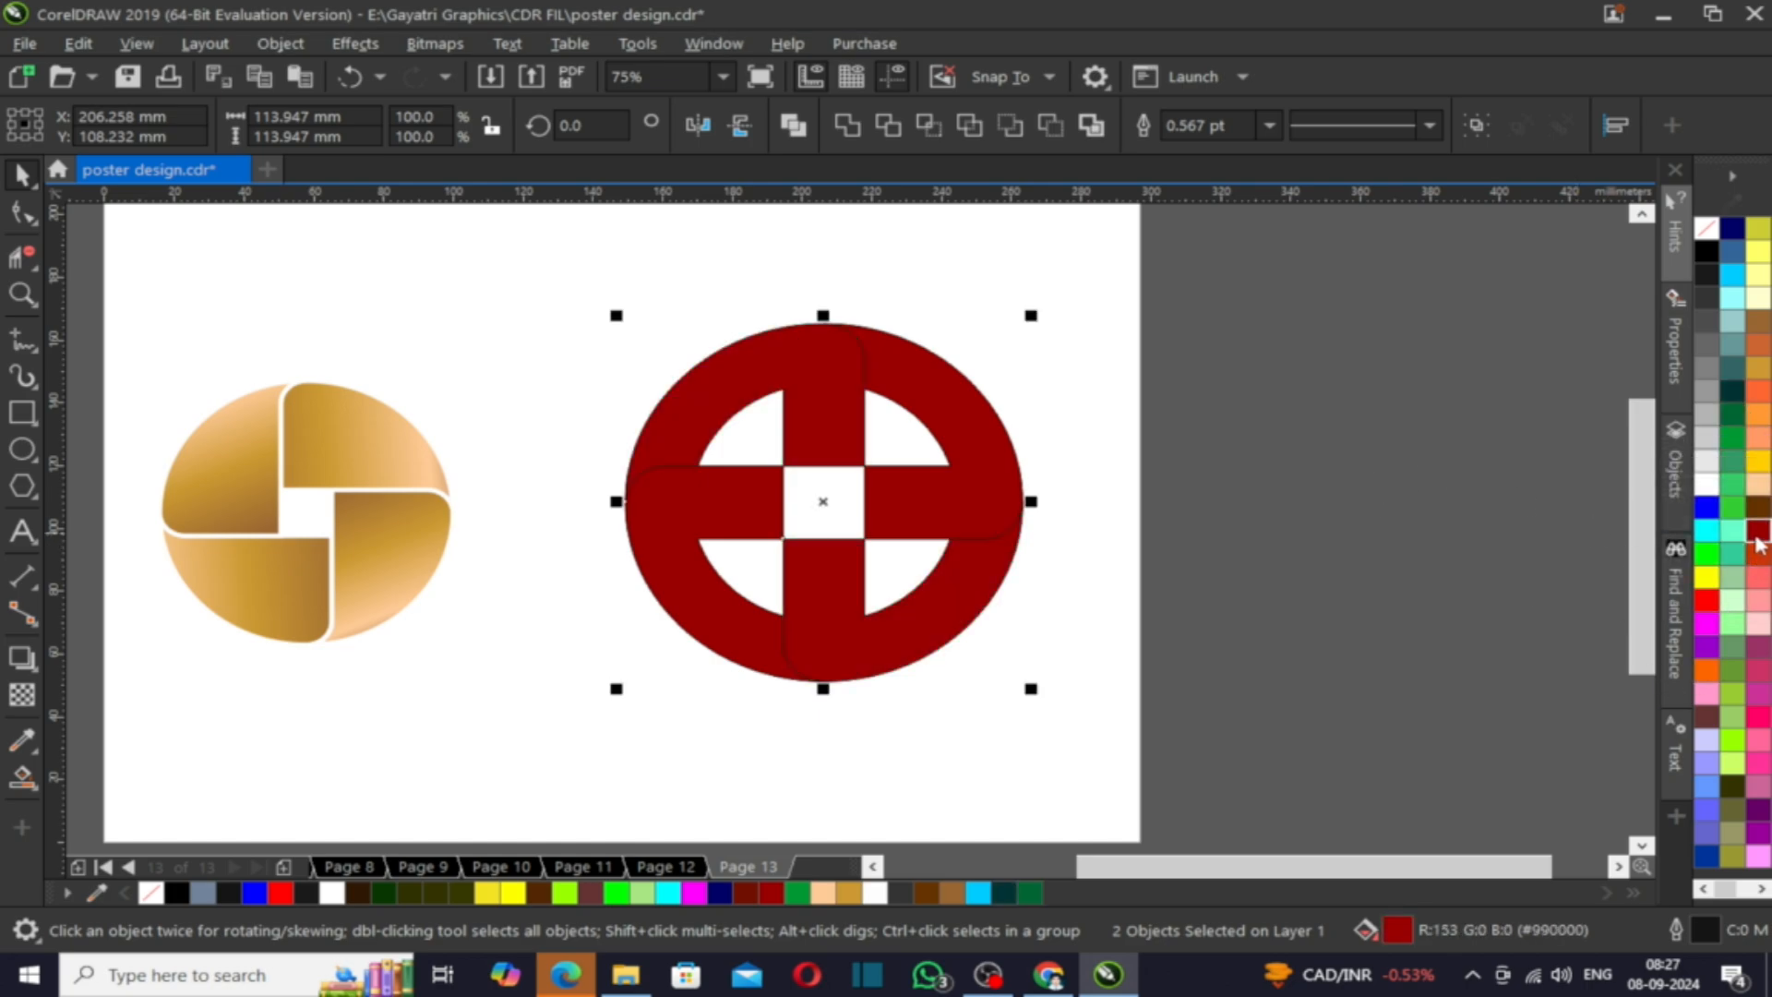
{"action": "left_click", "coordinate": [1764, 517]}
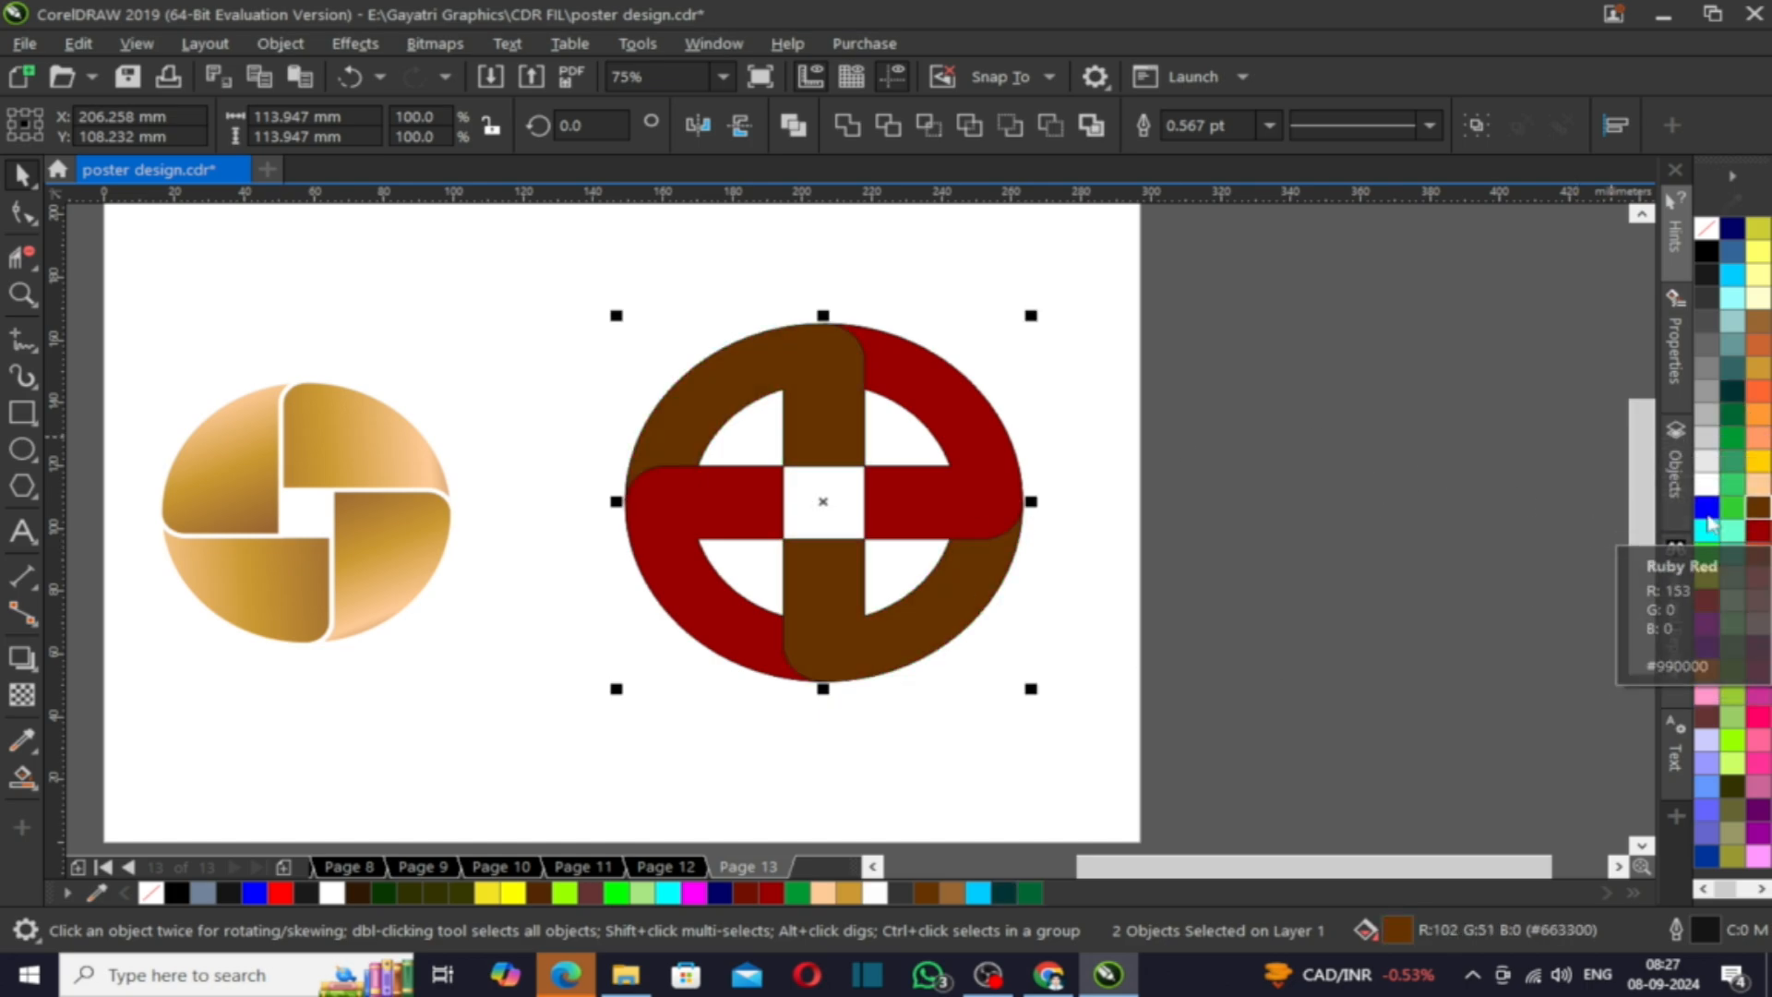
{"action": "left_click", "coordinate": [1707, 600]}
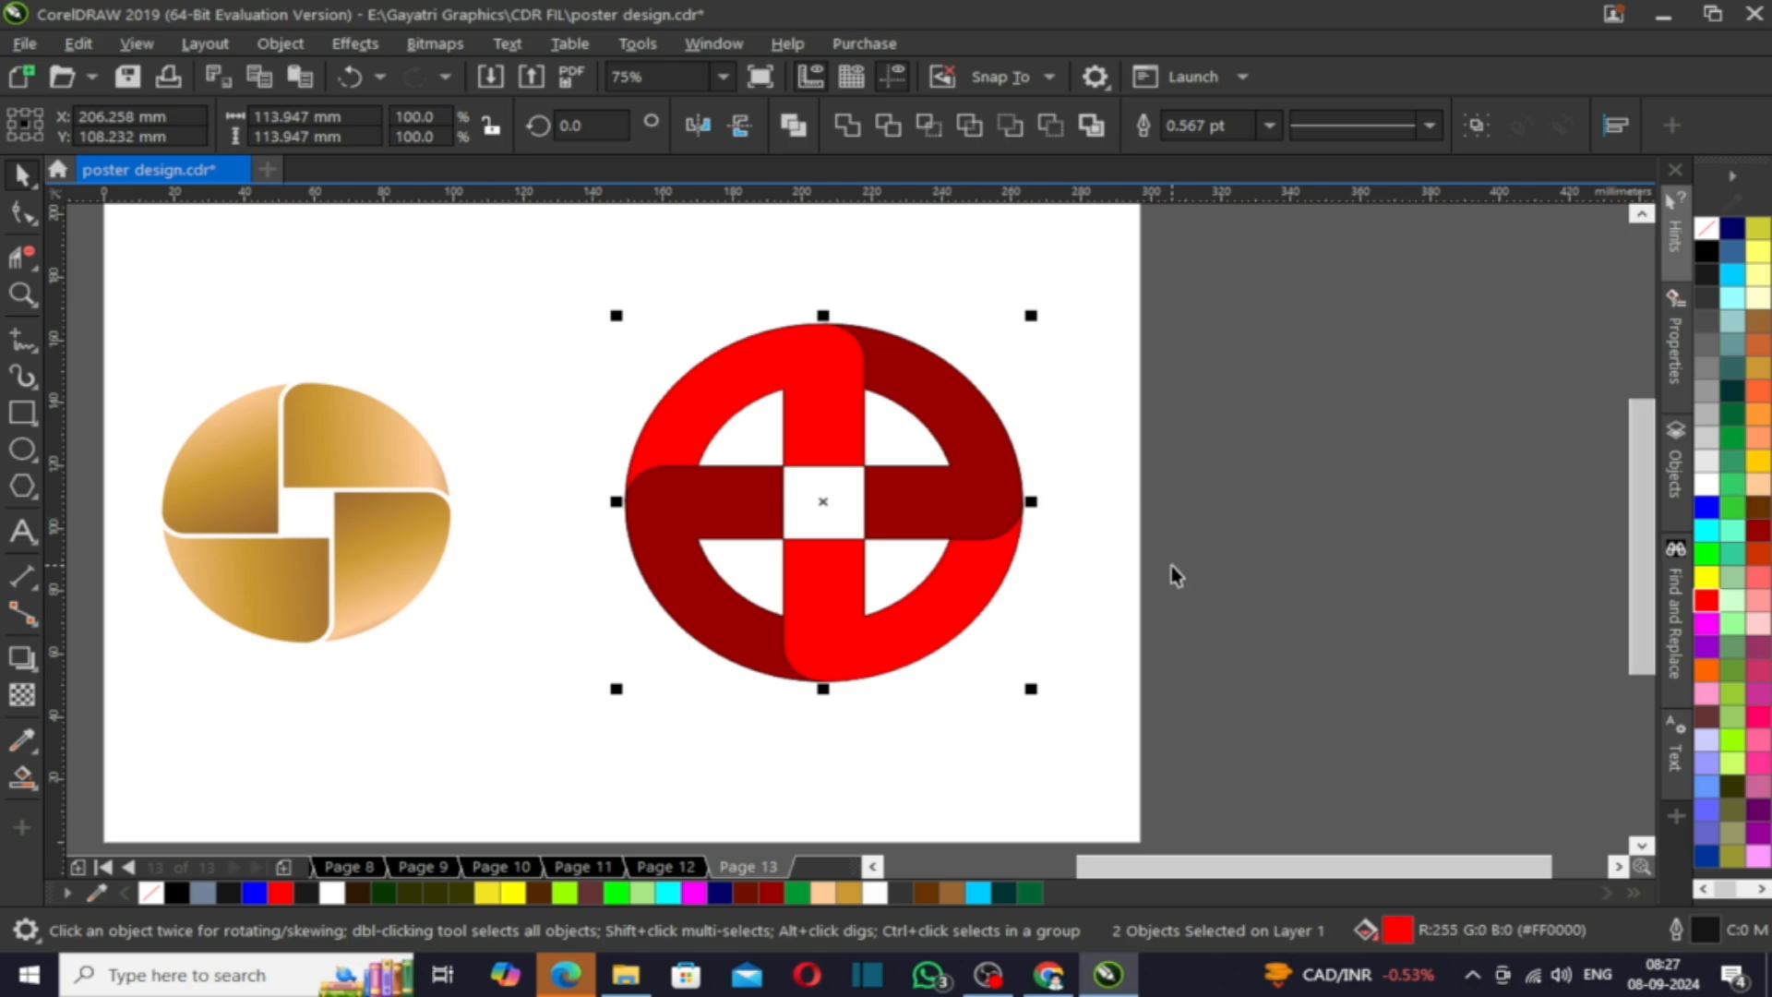
Step: Fill the upper-left and lower-right hook pieces dark purple and the other two pieces blue (#0000FF)
{"action": "left_click", "coordinate": [1759, 811]}
{"action": "left_click", "coordinate": [925, 522]}
{"action": "left_click", "coordinate": [683, 507], "text": "shift"}
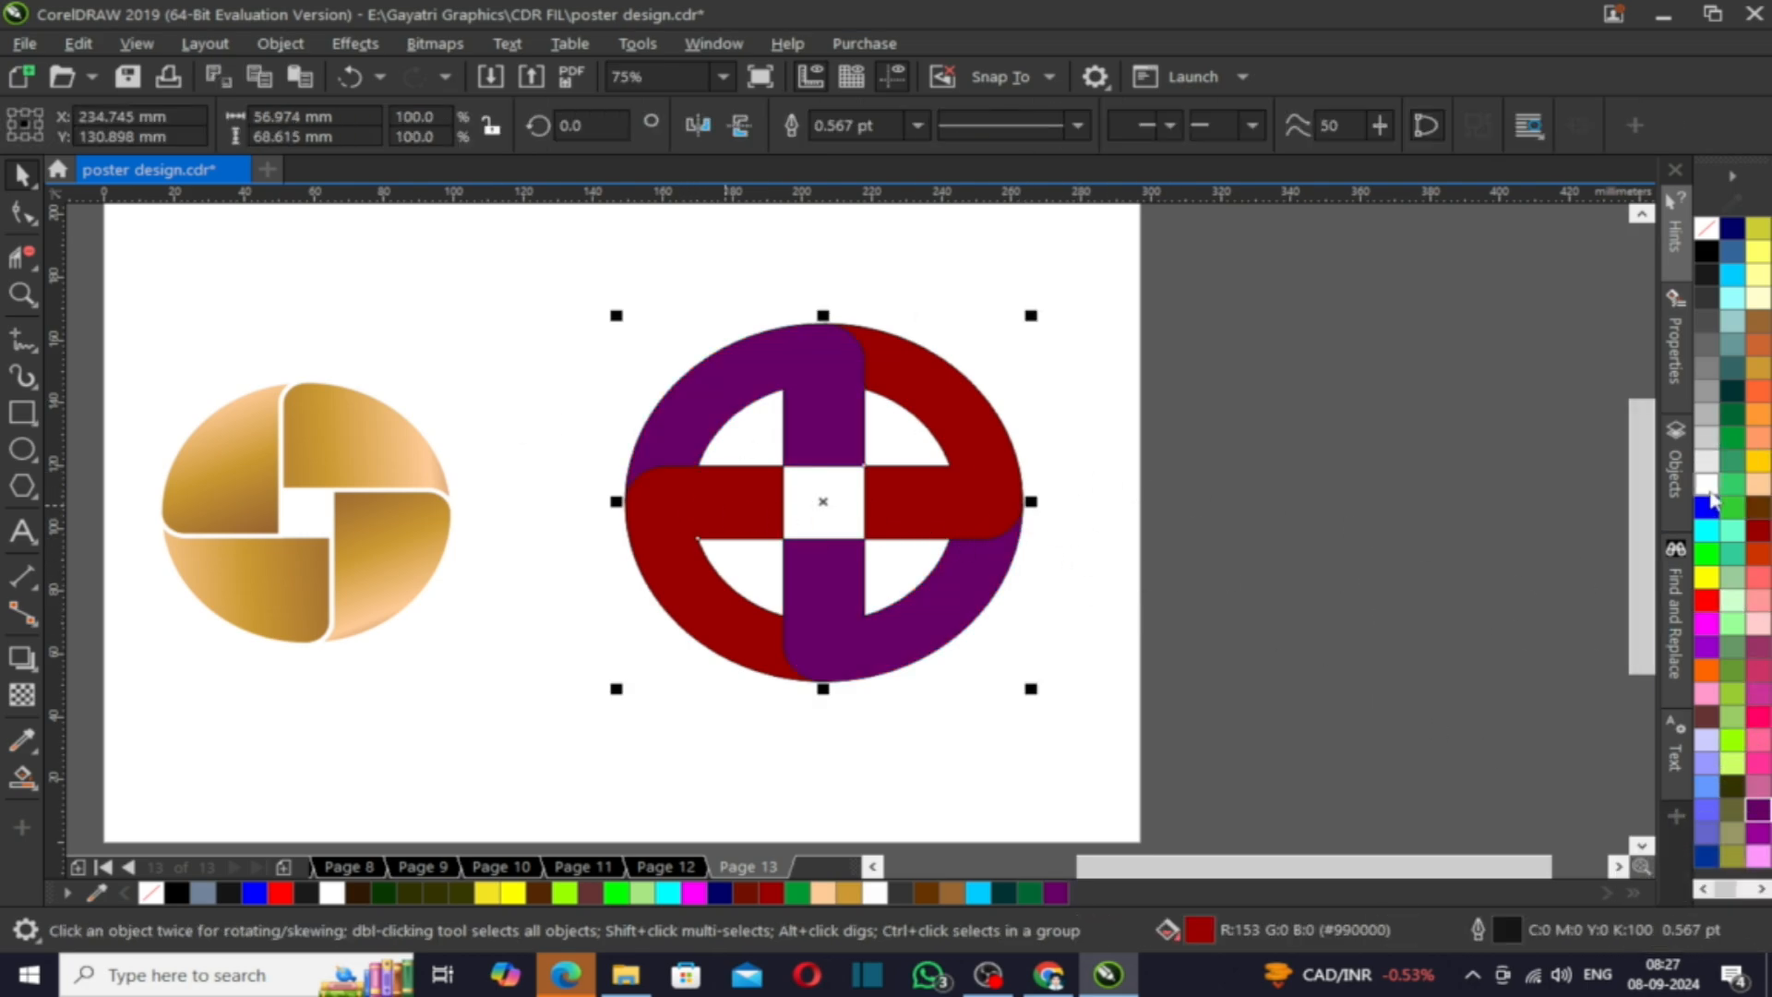
{"action": "left_click", "coordinate": [1707, 507]}
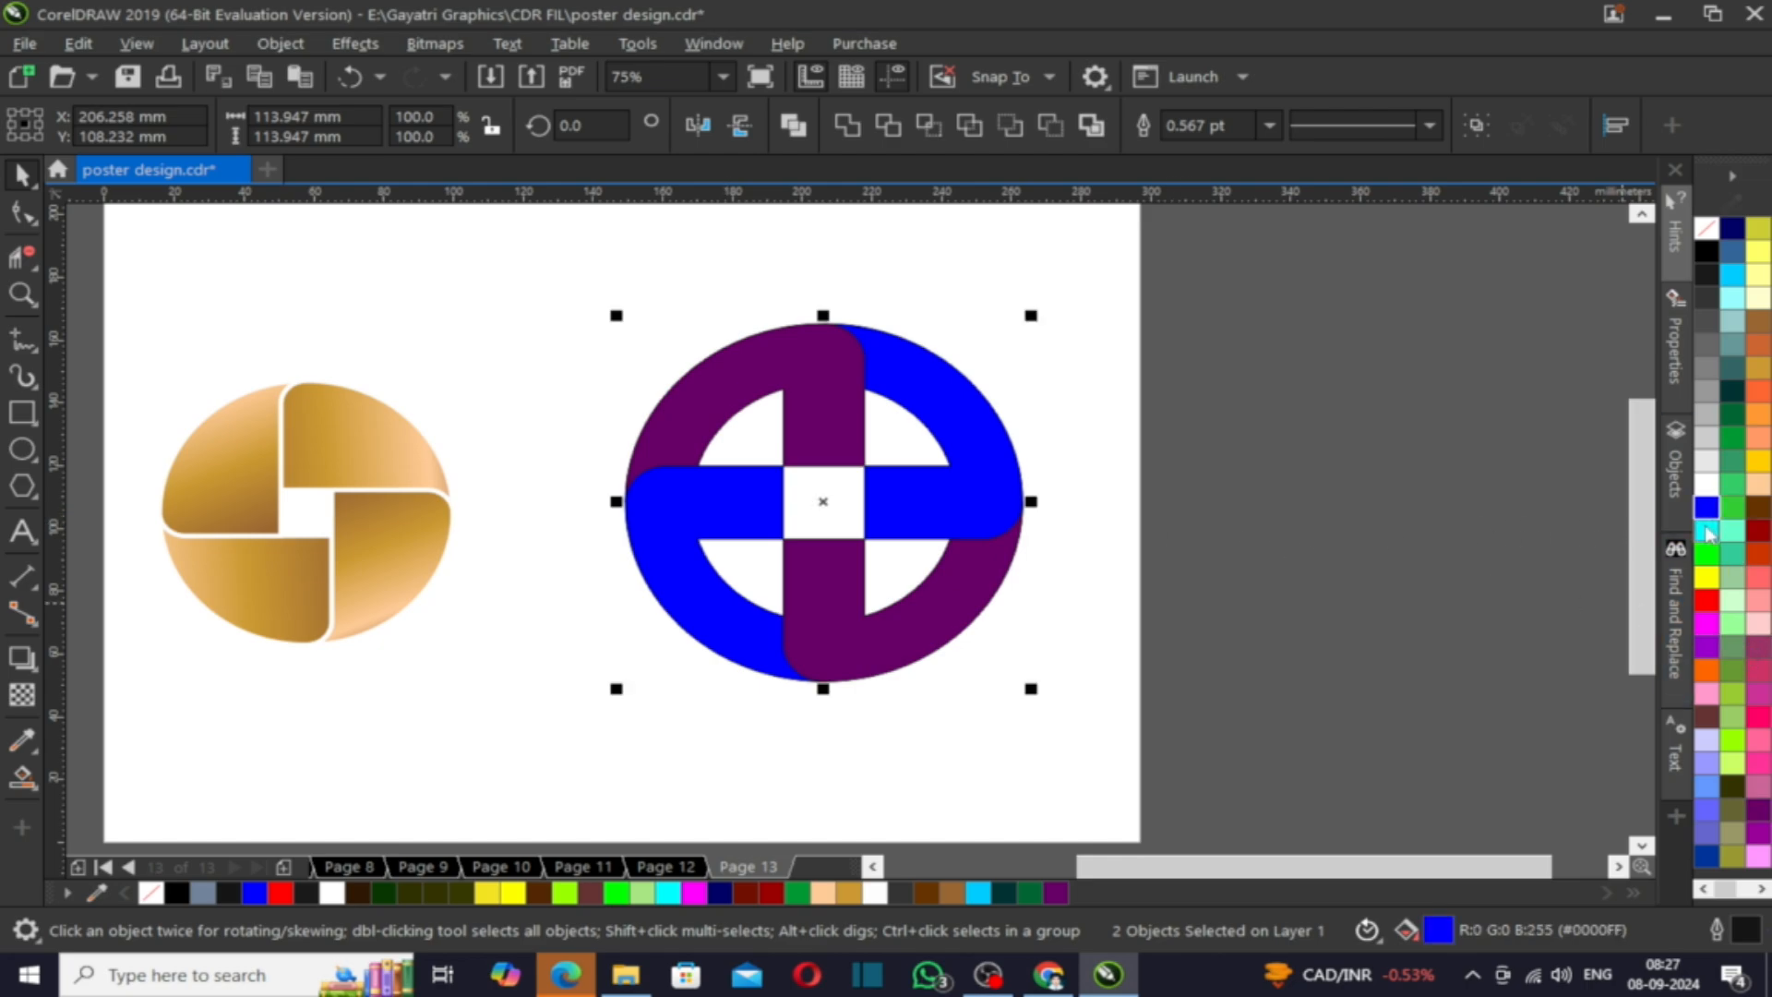
{"action": "left_click", "coordinate": [1707, 532]}
{"action": "key", "text": "ctrl+z"}
Step: Move the four coloured hook pieces aside, delete the leftover construction outlines, and bring the pieces back onto the page
{"action": "left_click", "coordinate": [719, 456]}
{"action": "left_click", "coordinate": [715, 498]}
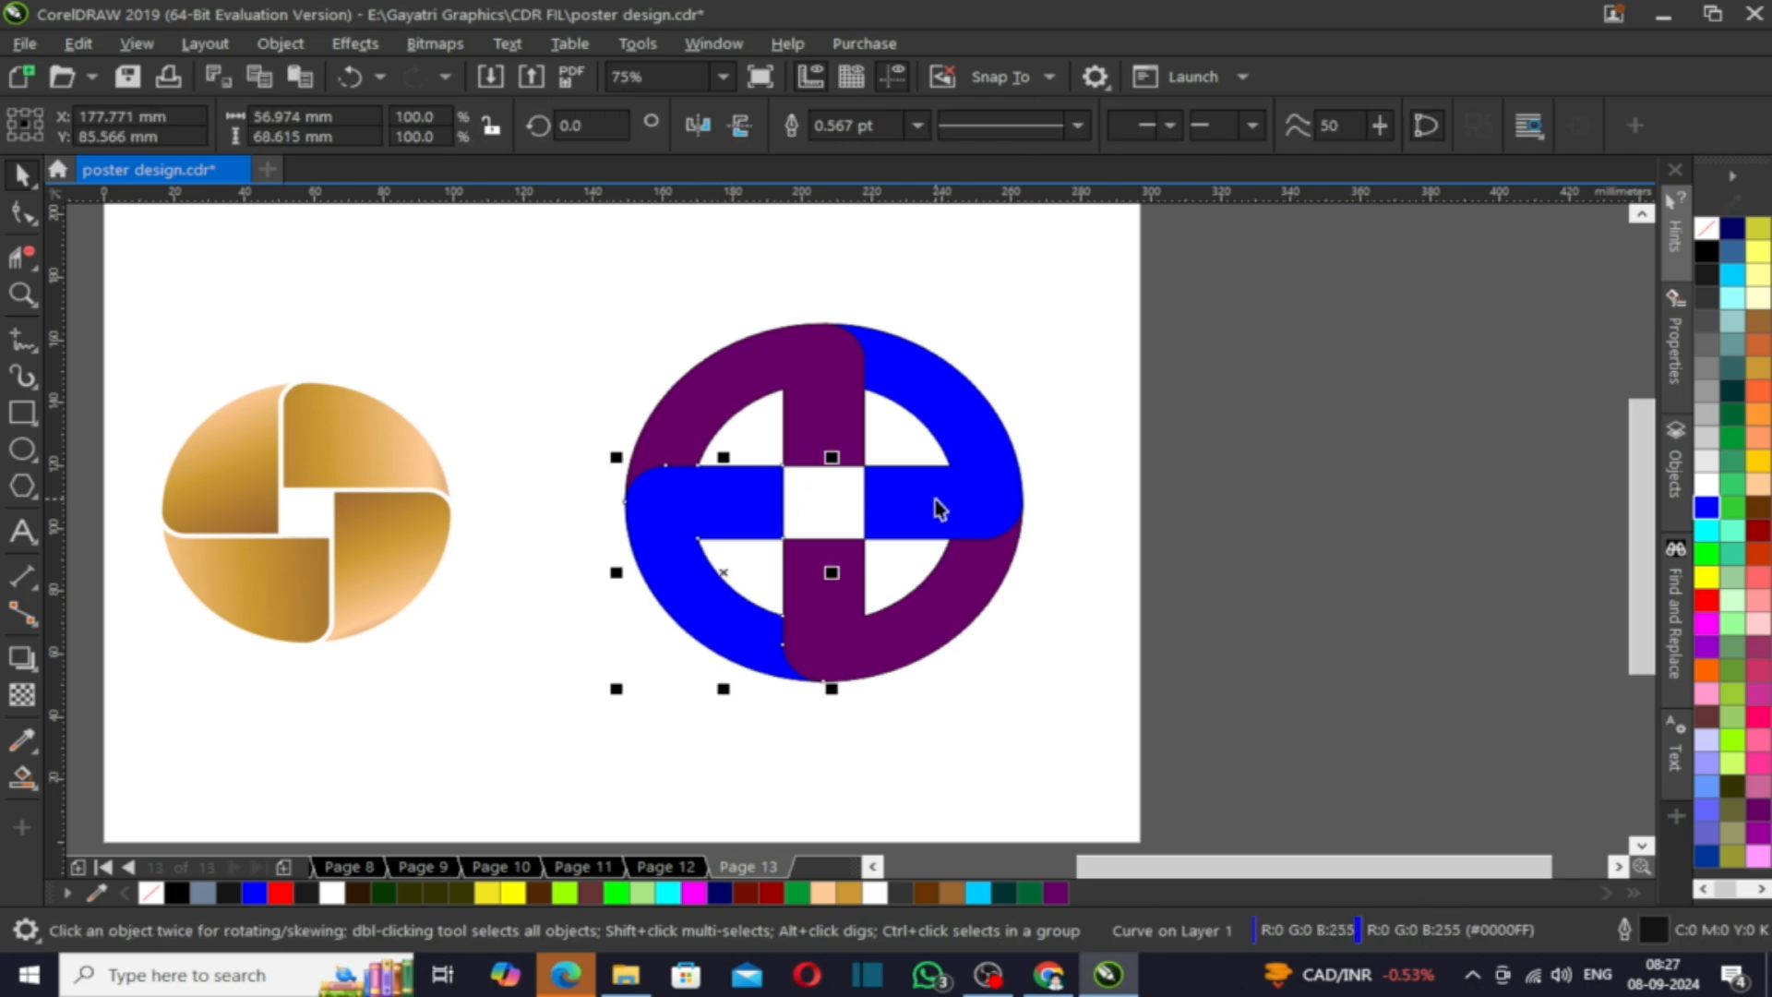
{"action": "left_click", "coordinate": [934, 502], "text": "shift"}
{"action": "left_click", "coordinate": [835, 434], "text": "shift"}
{"action": "left_click_drag", "start_coordinate": [744, 539], "coordinate": [1216, 539]}
{"action": "left_click_drag", "start_coordinate": [455, 274], "coordinate": [1364, 473]}
{"action": "key", "text": "Delete"}
{"action": "left_click_drag", "start_coordinate": [1321, 356], "coordinate": [784, 356]}
Step: Give the four hook pieces a white 8 pt outline with rounded corners, placed behind the fill and scaling with the object
{"action": "right_click", "coordinate": [1731, 487]}
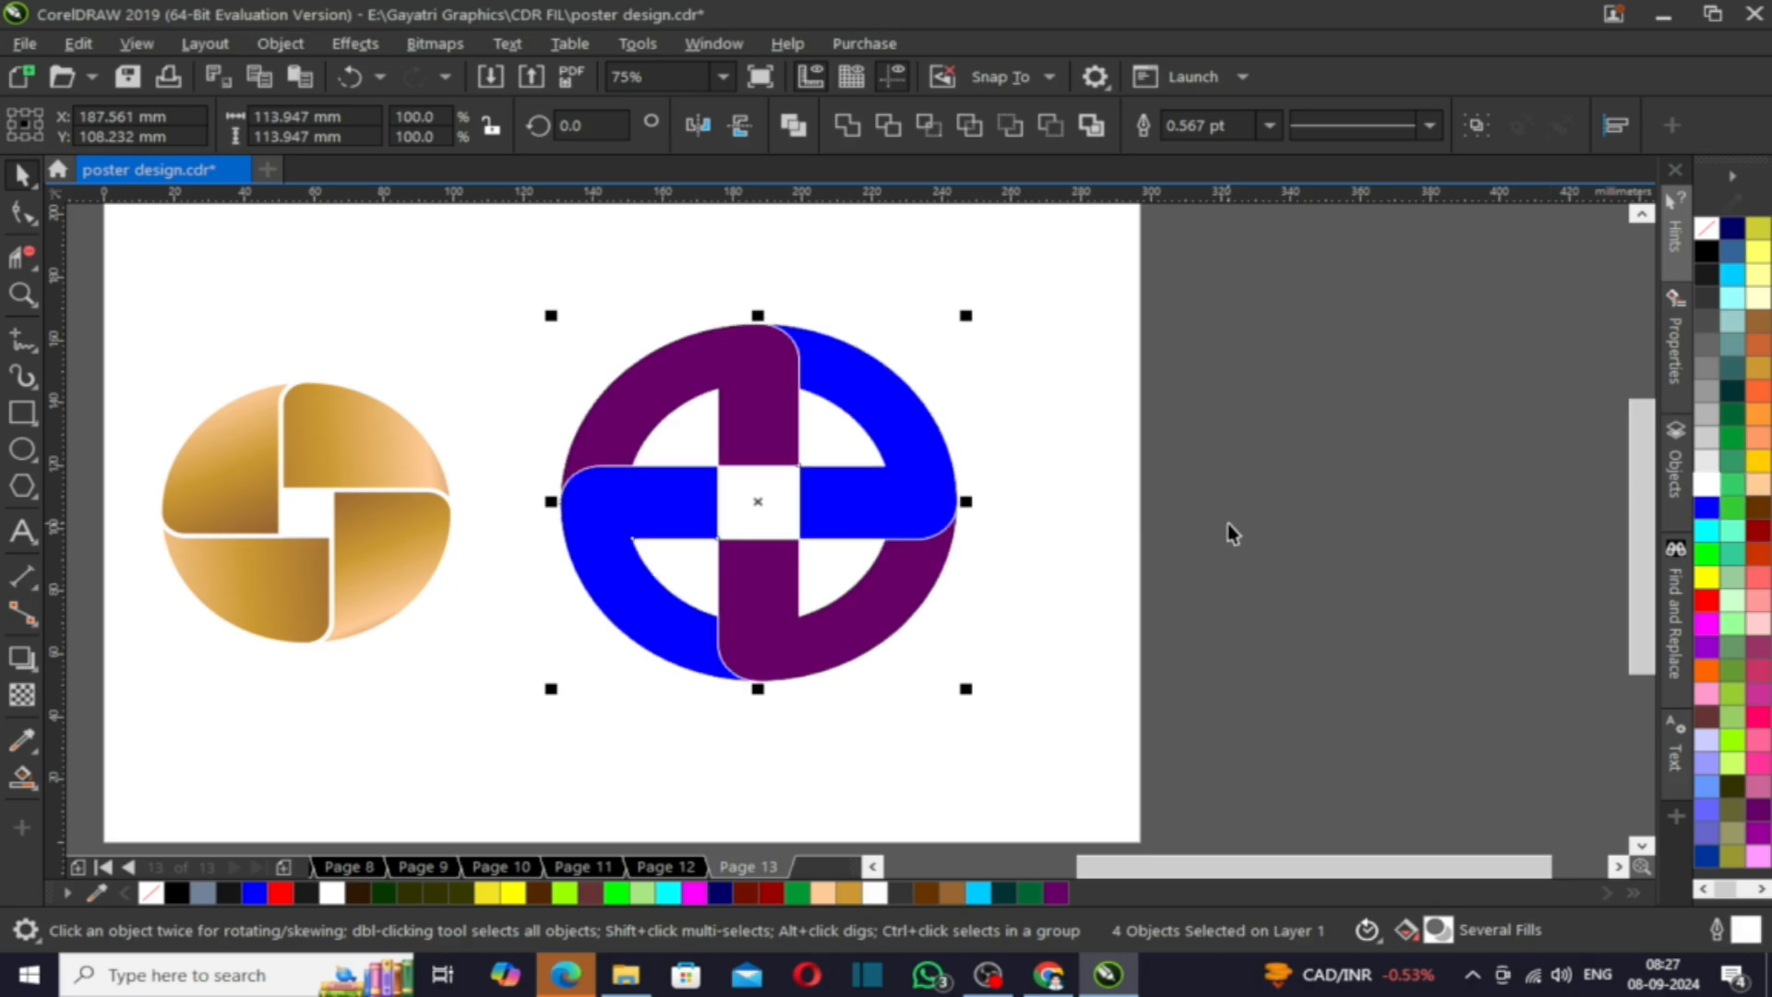
{"action": "key", "text": "F12"}
{"action": "left_click", "coordinate": [699, 393]}
{"action": "left_click", "coordinate": [646, 589]}
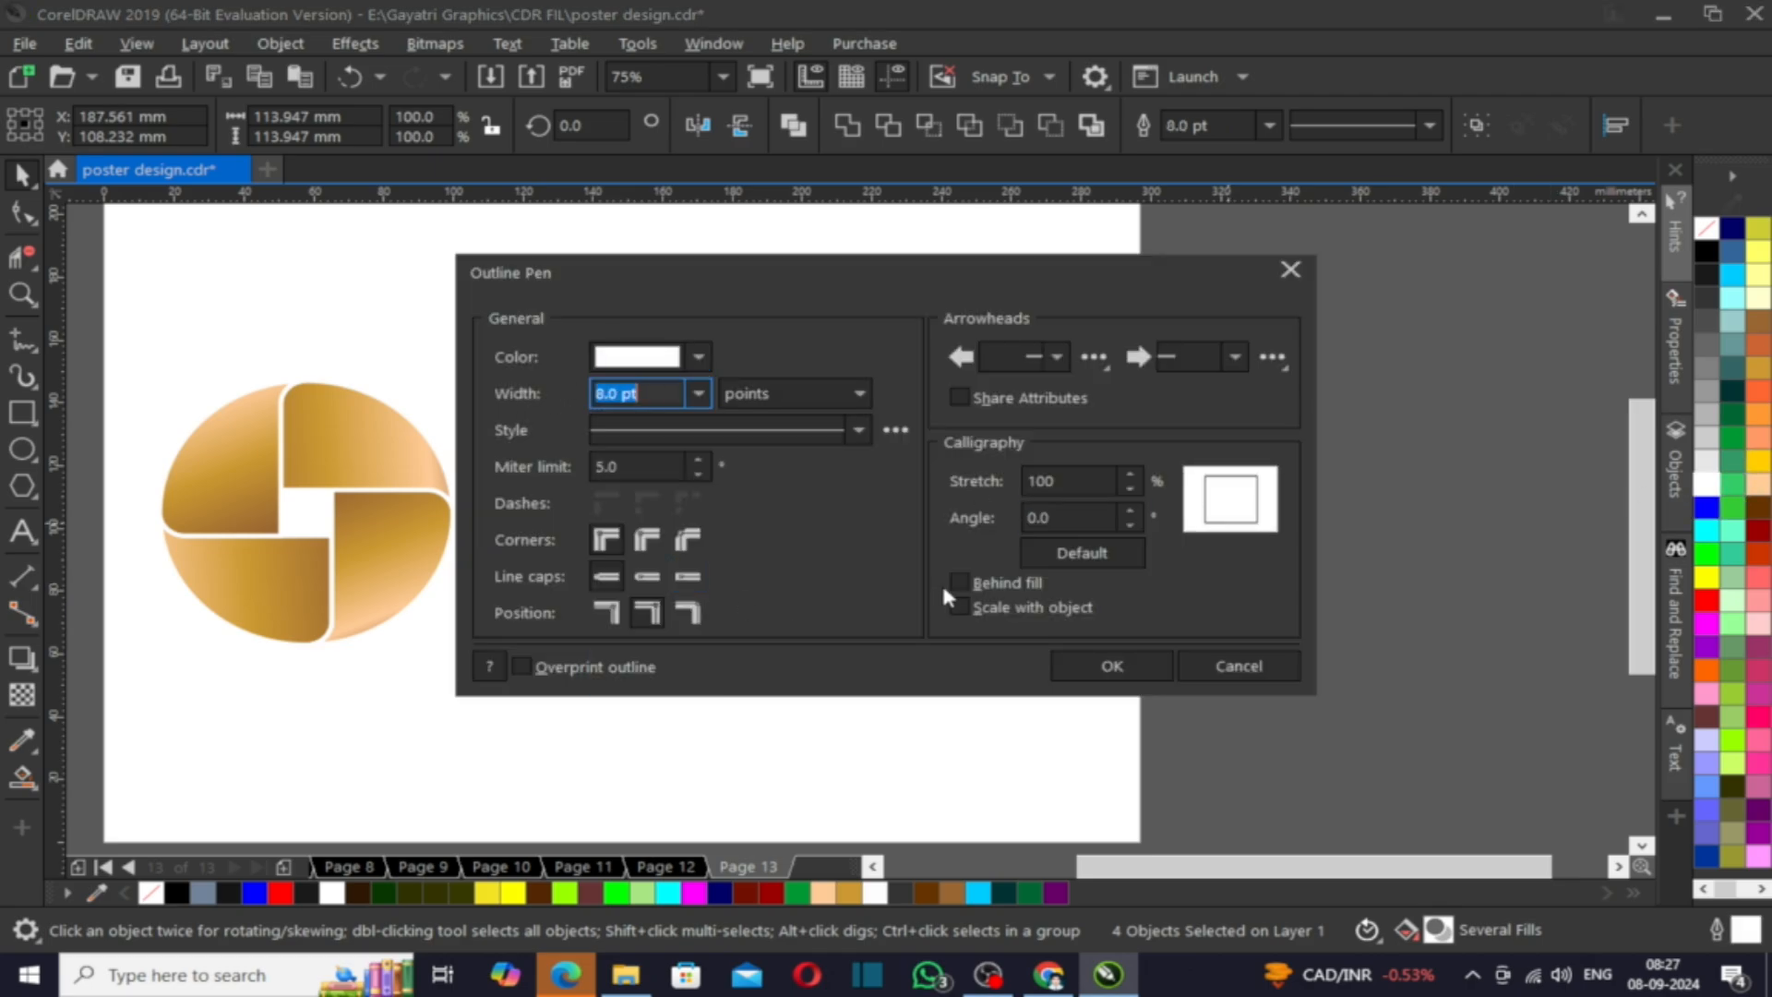
{"action": "left_click", "coordinate": [959, 582]}
{"action": "left_click", "coordinate": [960, 608]}
{"action": "left_click", "coordinate": [649, 542]}
{"action": "left_click", "coordinate": [1099, 665]}
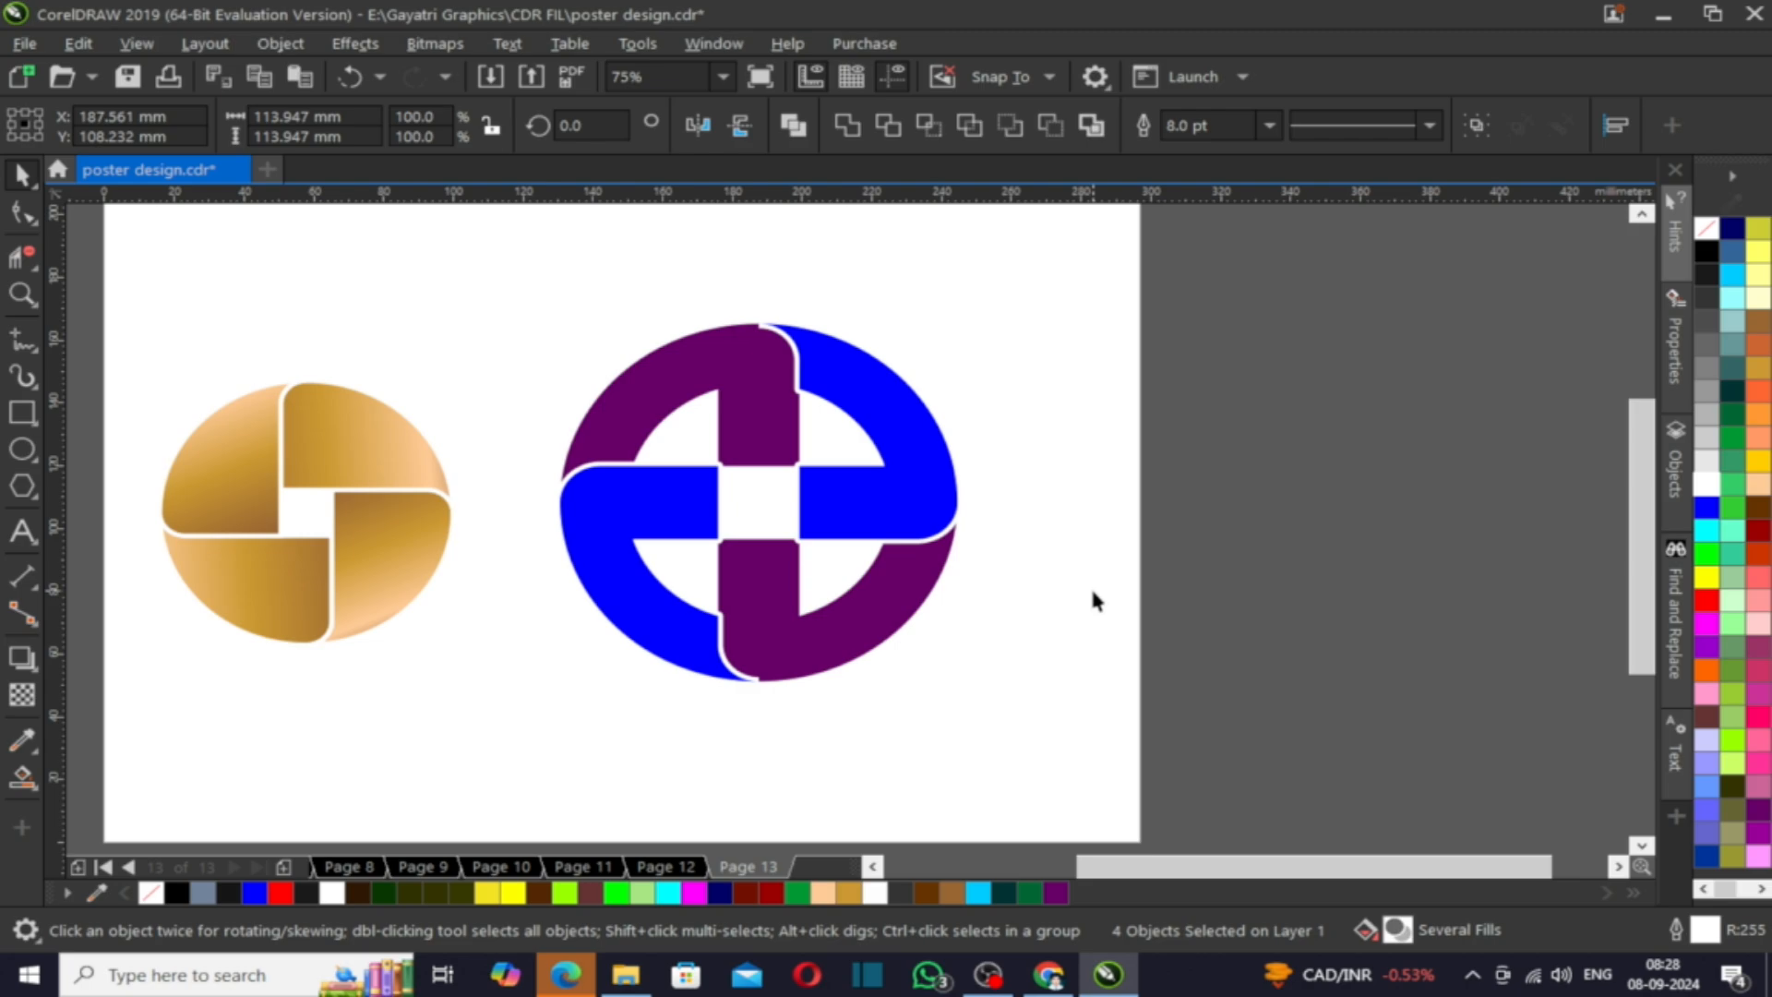
{"action": "left_click", "coordinate": [1132, 752]}
Step: Group the four hook pieces, scale the group to about 78 mm across and place it beside the gold emblem
{"action": "left_click_drag", "start_coordinate": [617, 397], "coordinate": [531, 288]}
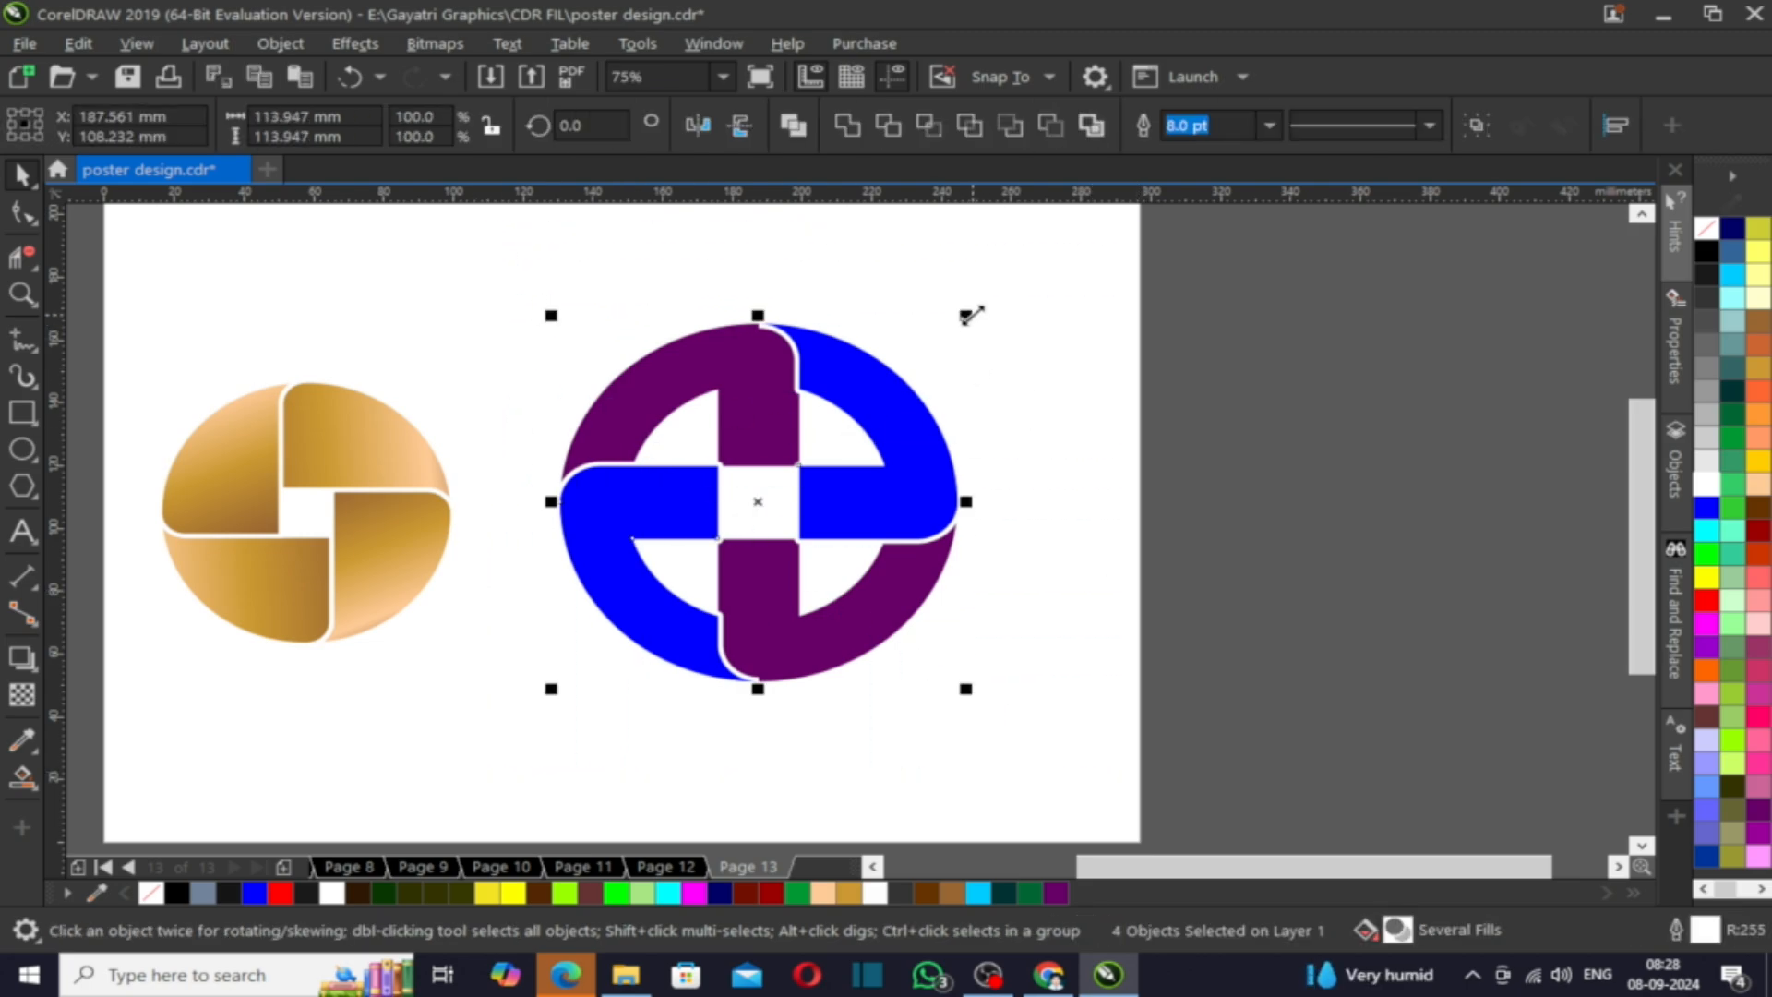
{"action": "left_click_drag", "start_coordinate": [967, 315], "coordinate": [939, 377]}
{"action": "key", "text": "ctrl+g"}
{"action": "left_click_drag", "start_coordinate": [791, 407], "coordinate": [661, 407]}
{"action": "mouse_move", "coordinate": [772, 632]}
{"action": "left_mouse_down"}
{"action": "mouse_move", "coordinate": [804, 665]}
{"action": "mouse_move", "coordinate": [779, 644]}
{"action": "left_mouse_up"}
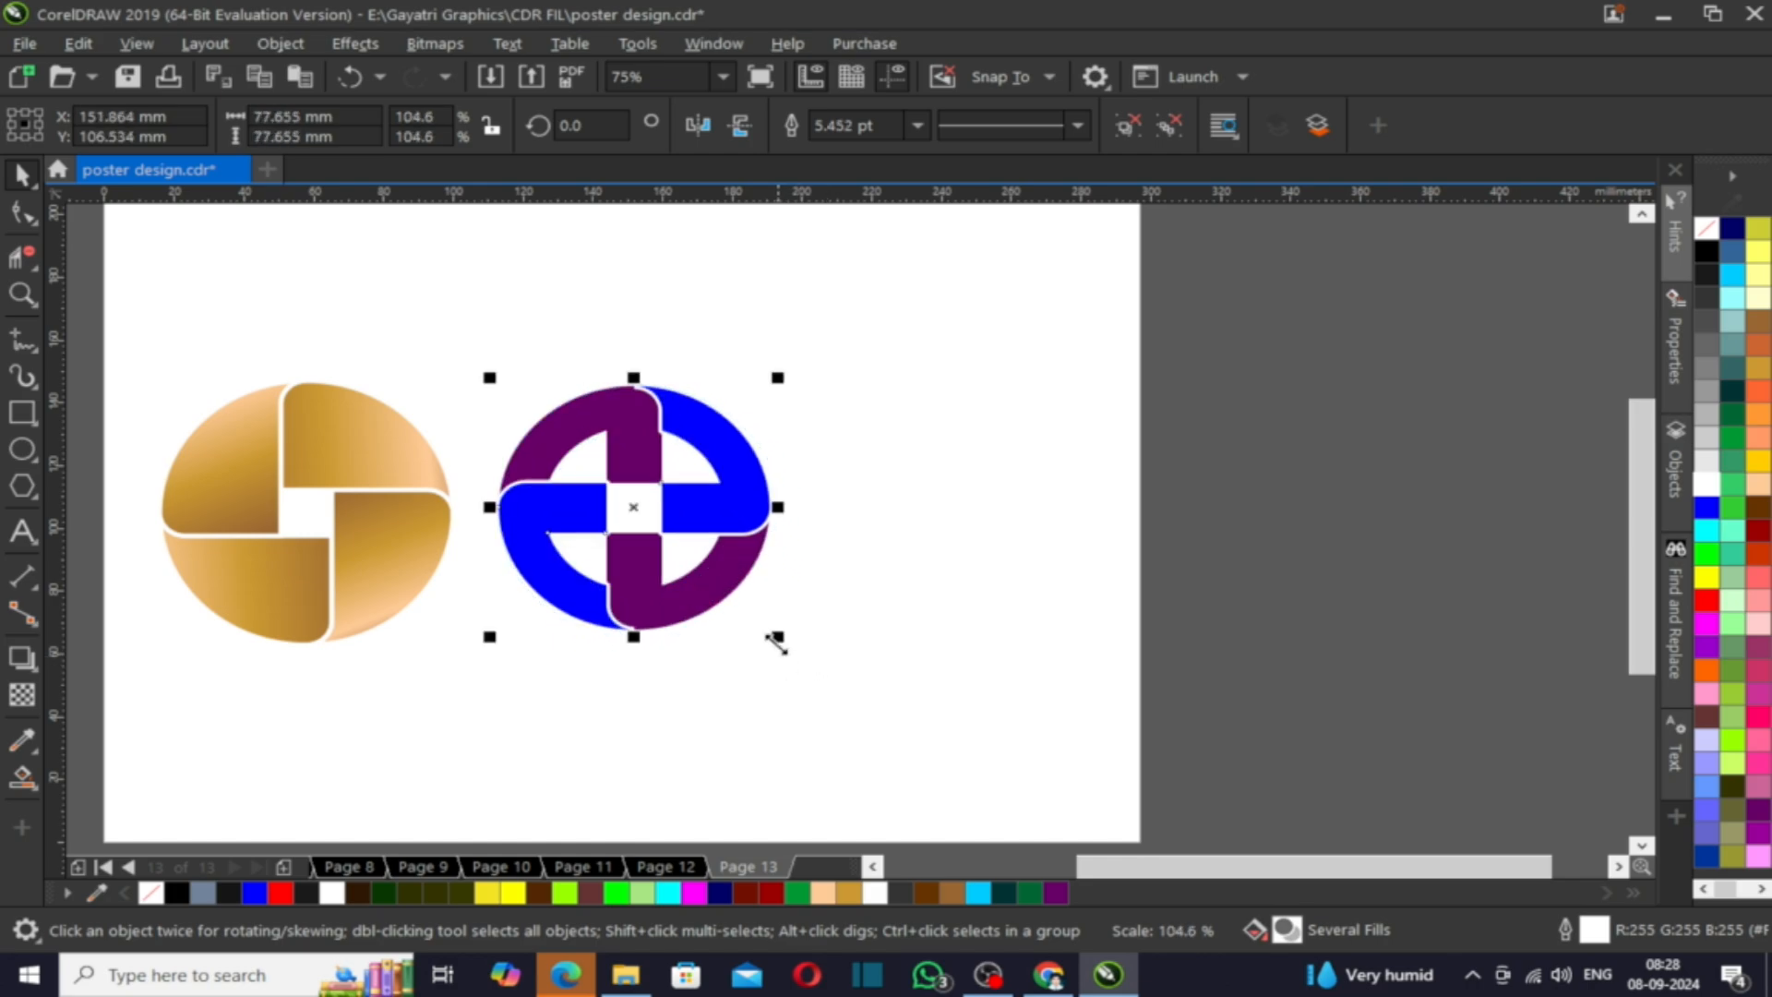
Step: Group the gold emblem with the blue and purple emblem and centre the pair on the page
{"action": "scroll", "coordinate": [1068, 626], "scroll_direction": "down", "scroll_amount": 1}
{"action": "left_click_drag", "start_coordinate": [948, 656], "coordinate": [455, 485]}
{"action": "key", "text": "ctrl+g"}
{"action": "key", "text": "p"}
{"action": "scroll", "coordinate": [941, 626], "scroll_direction": "up", "scroll_amount": 1}
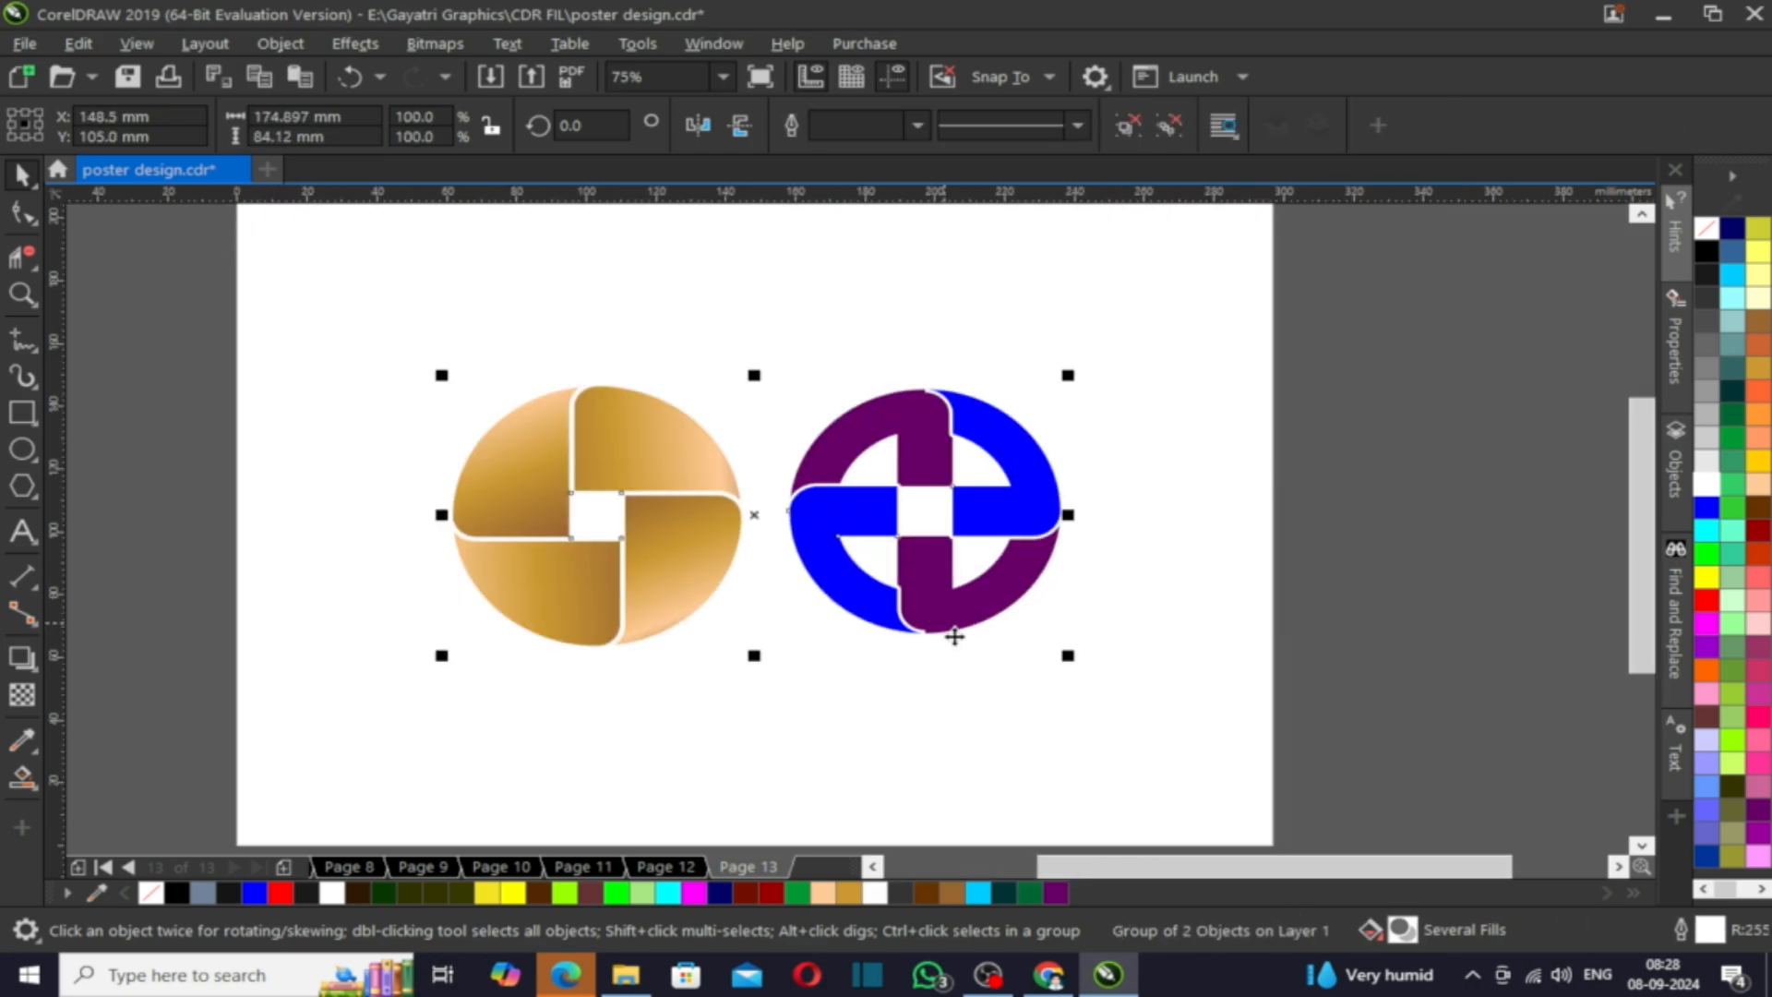
Step: Add a page-sized background rectangle behind the emblems and fill it with 60% Black
{"action": "left_click", "coordinate": [1156, 661]}
{"action": "double_click", "coordinate": [17, 412]}
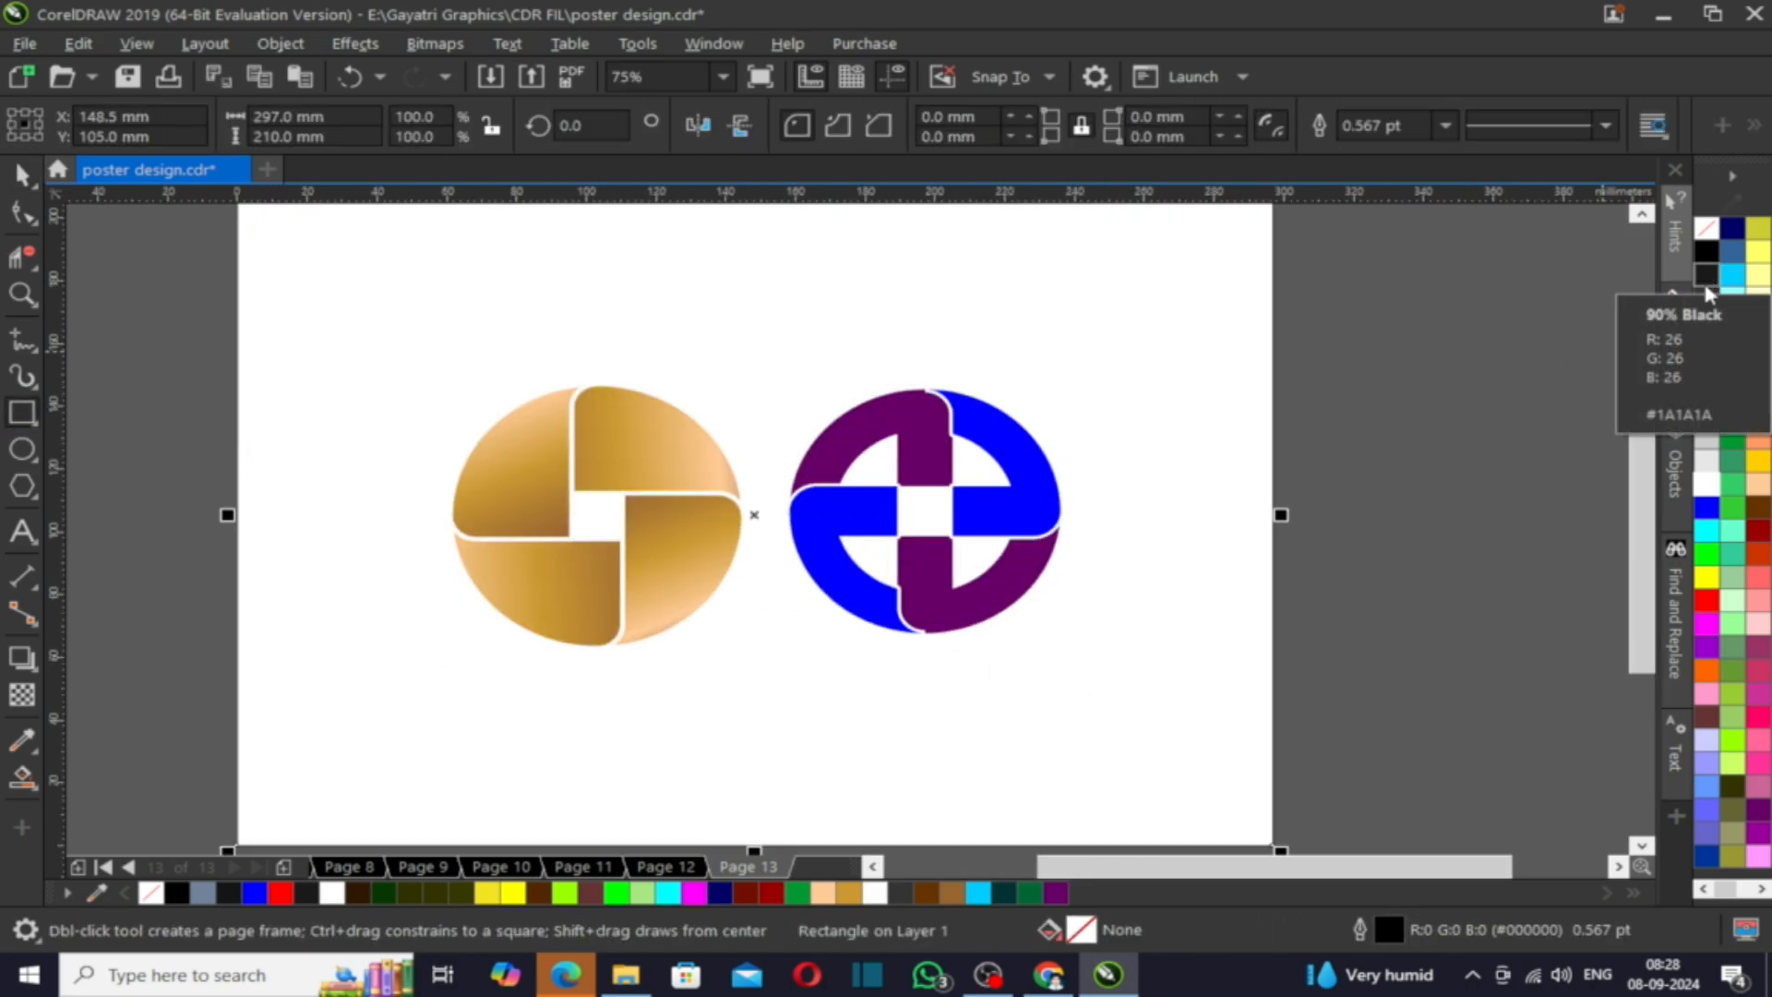
{"action": "left_click", "coordinate": [1709, 344]}
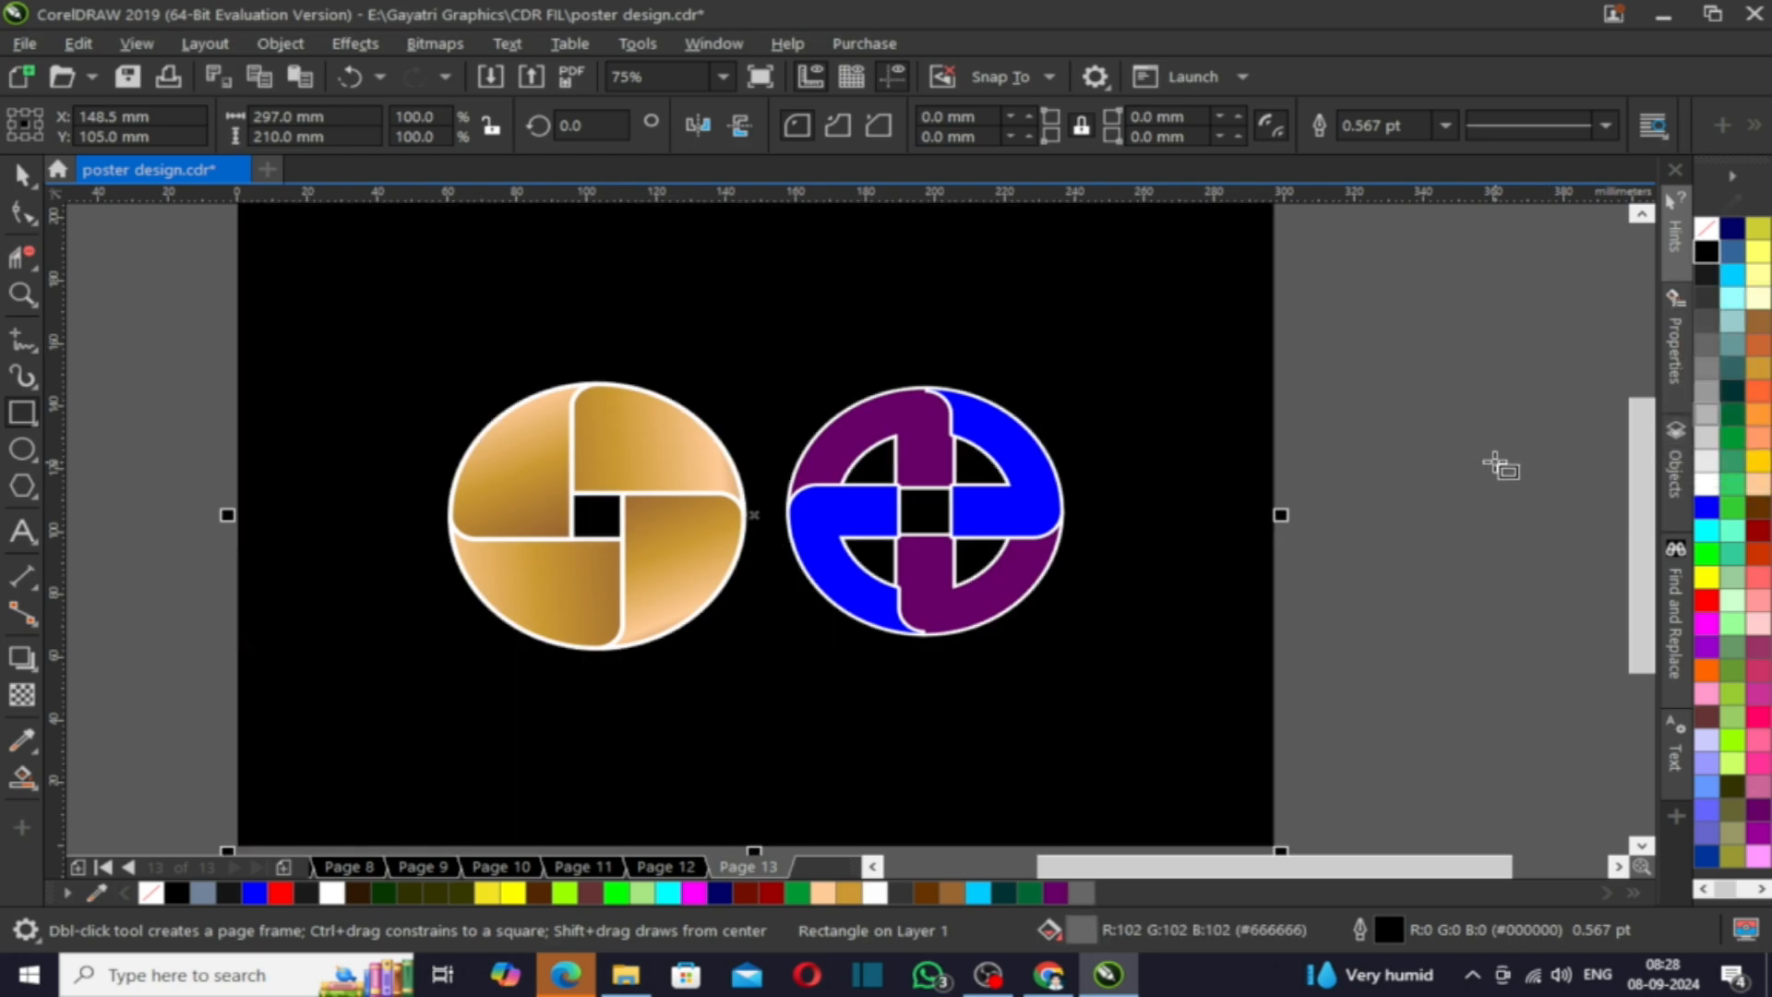
Step: Change the page background fill to black and try the emblem pair without outlines
{"action": "key", "text": "space"}
{"action": "left_click", "coordinate": [929, 582]}
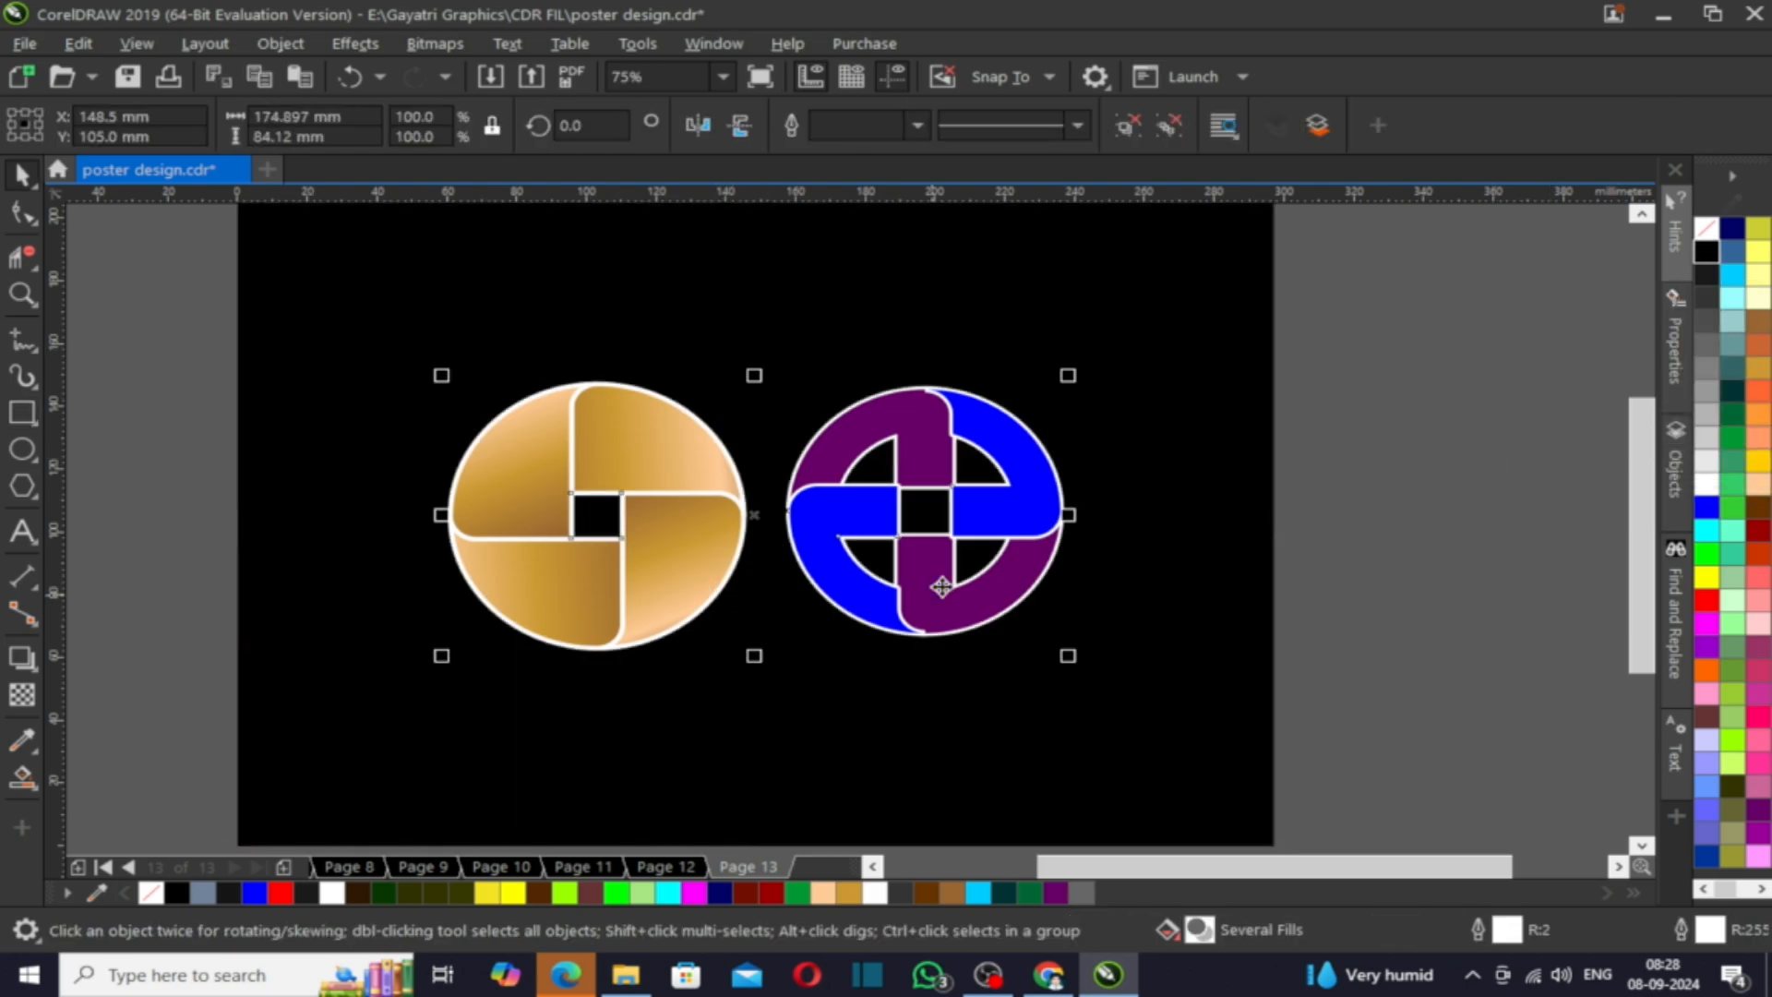
{"action": "right_click", "coordinate": [1712, 238]}
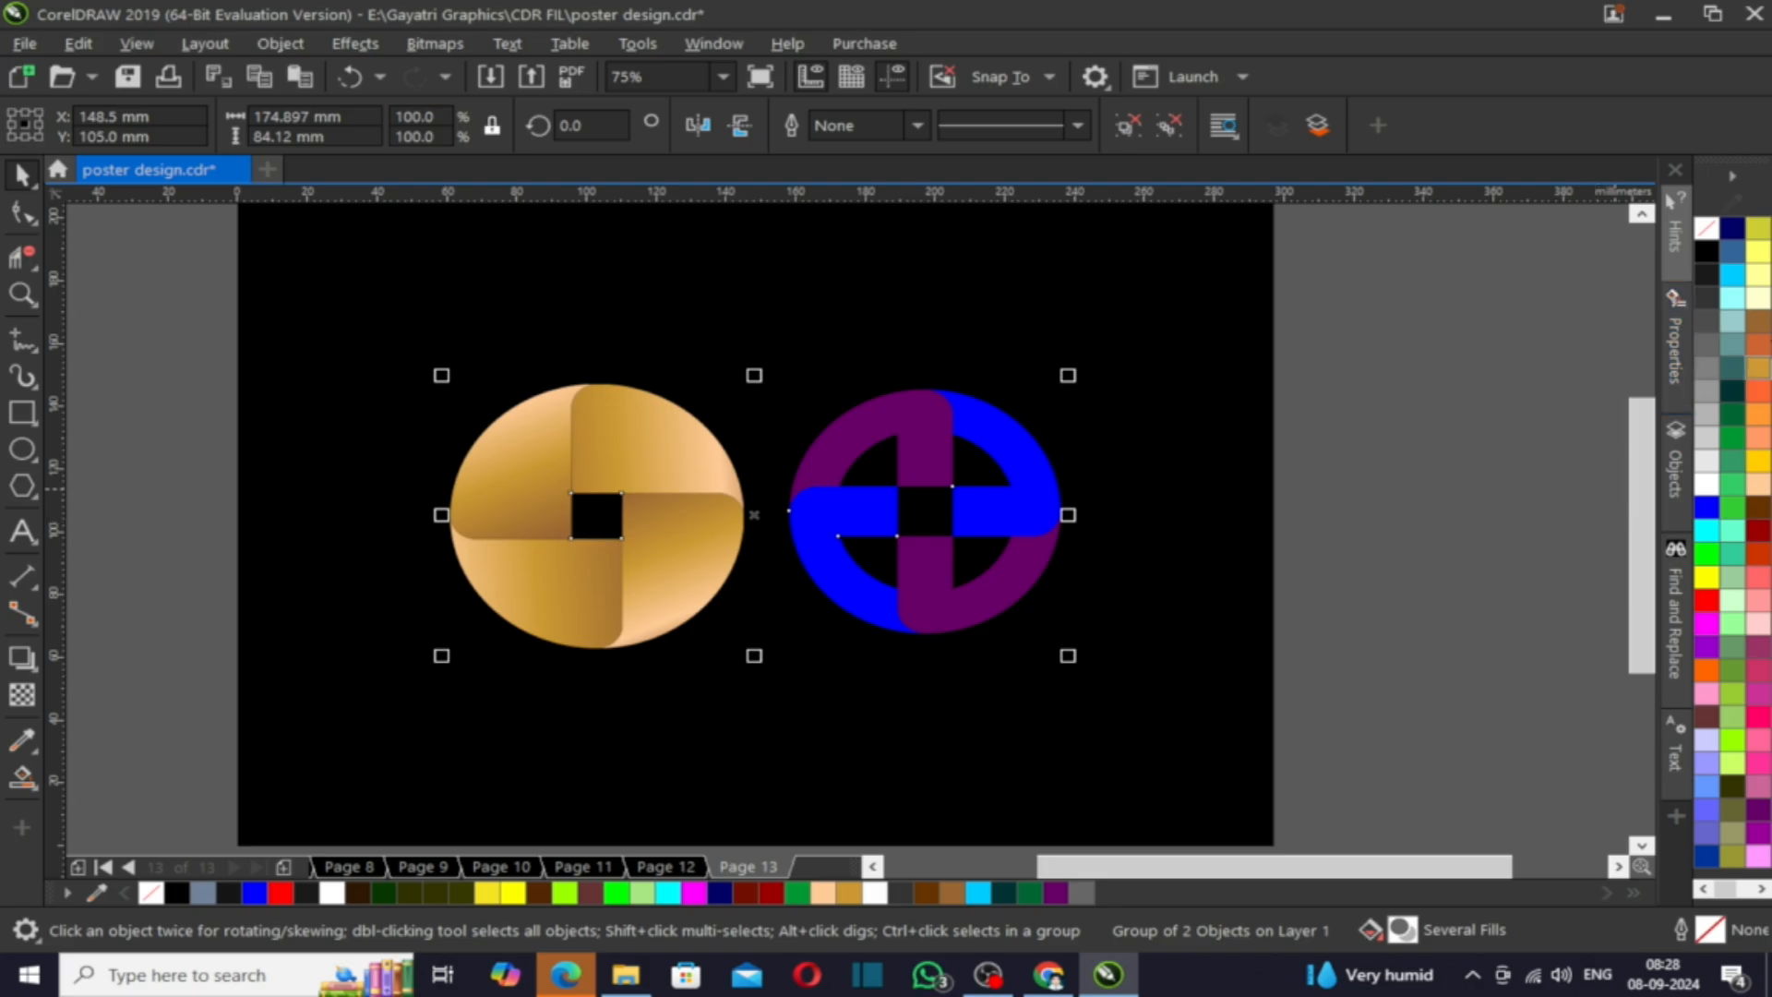
{"action": "key", "text": "ctrl+z"}
Step: Ungroup all the emblem pieces and scale both emblems together to about 231 mm wide, centred on the page
{"action": "left_click", "coordinate": [1309, 573]}
{"action": "left_click", "coordinate": [1032, 574]}
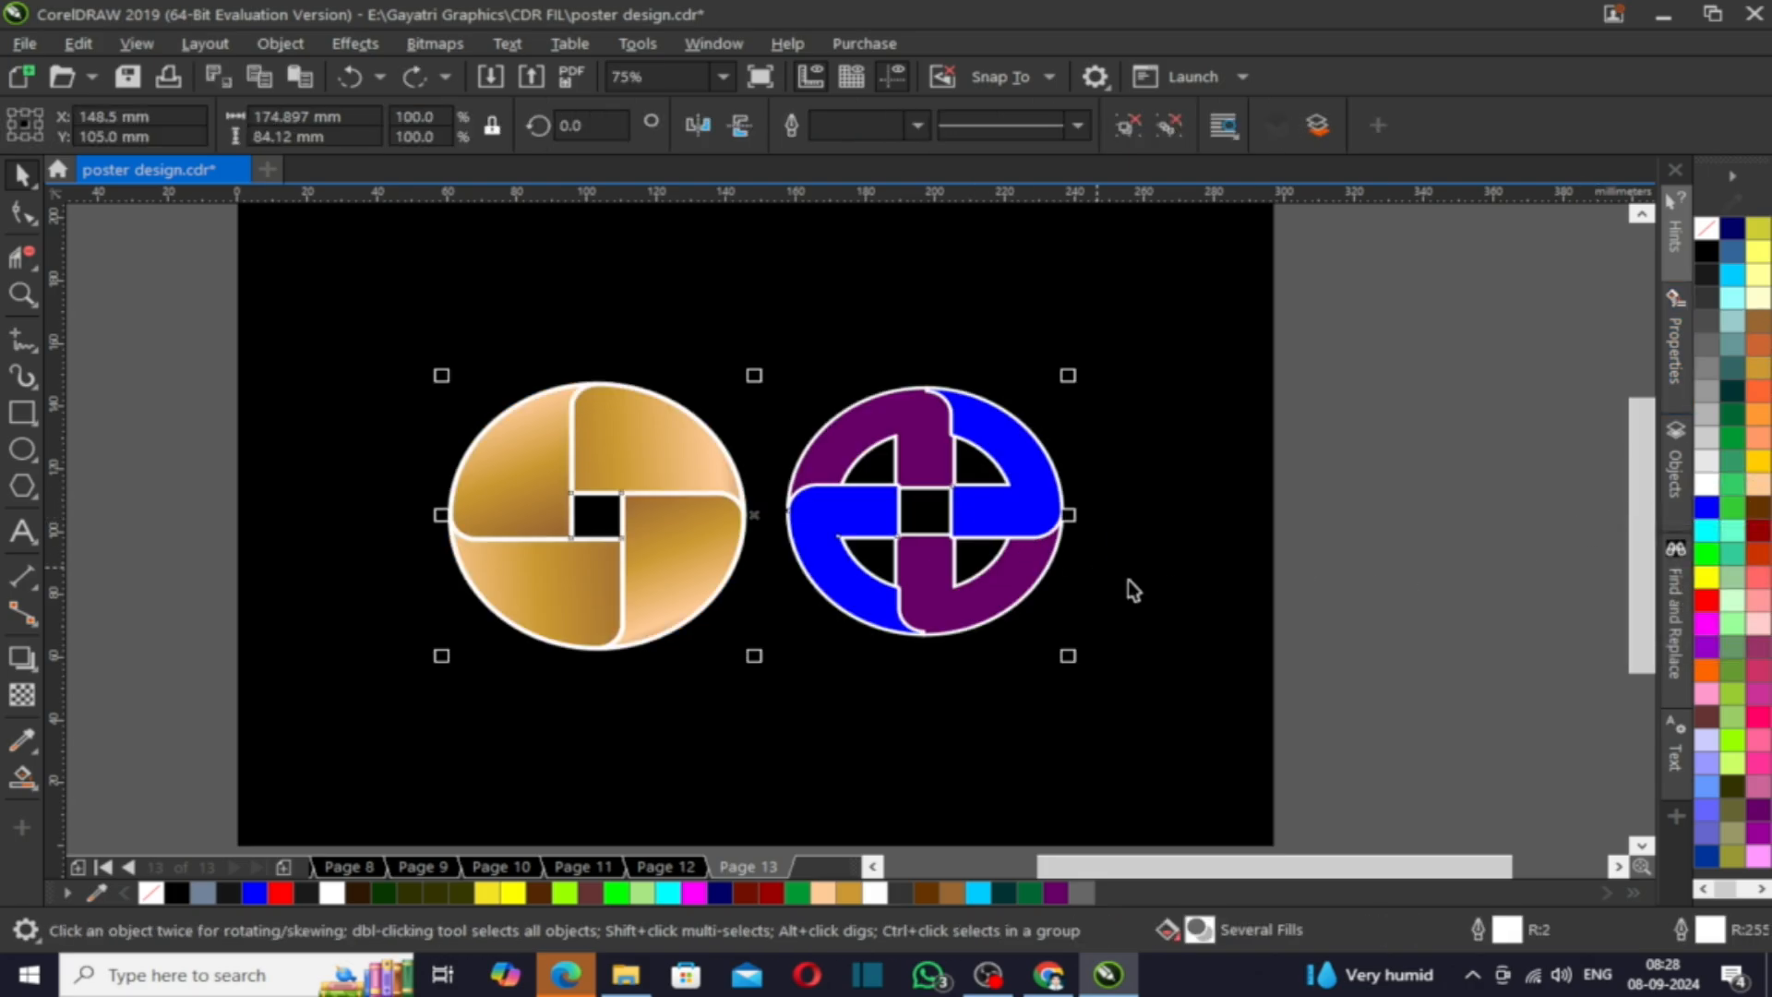
{"action": "left_click", "coordinate": [1170, 127]}
{"action": "left_click", "coordinate": [1542, 490]}
{"action": "scroll", "coordinate": [933, 463], "scroll_direction": "down", "scroll_amount": 1}
{"action": "left_click_drag", "start_coordinate": [411, 351], "coordinate": [1206, 568]}
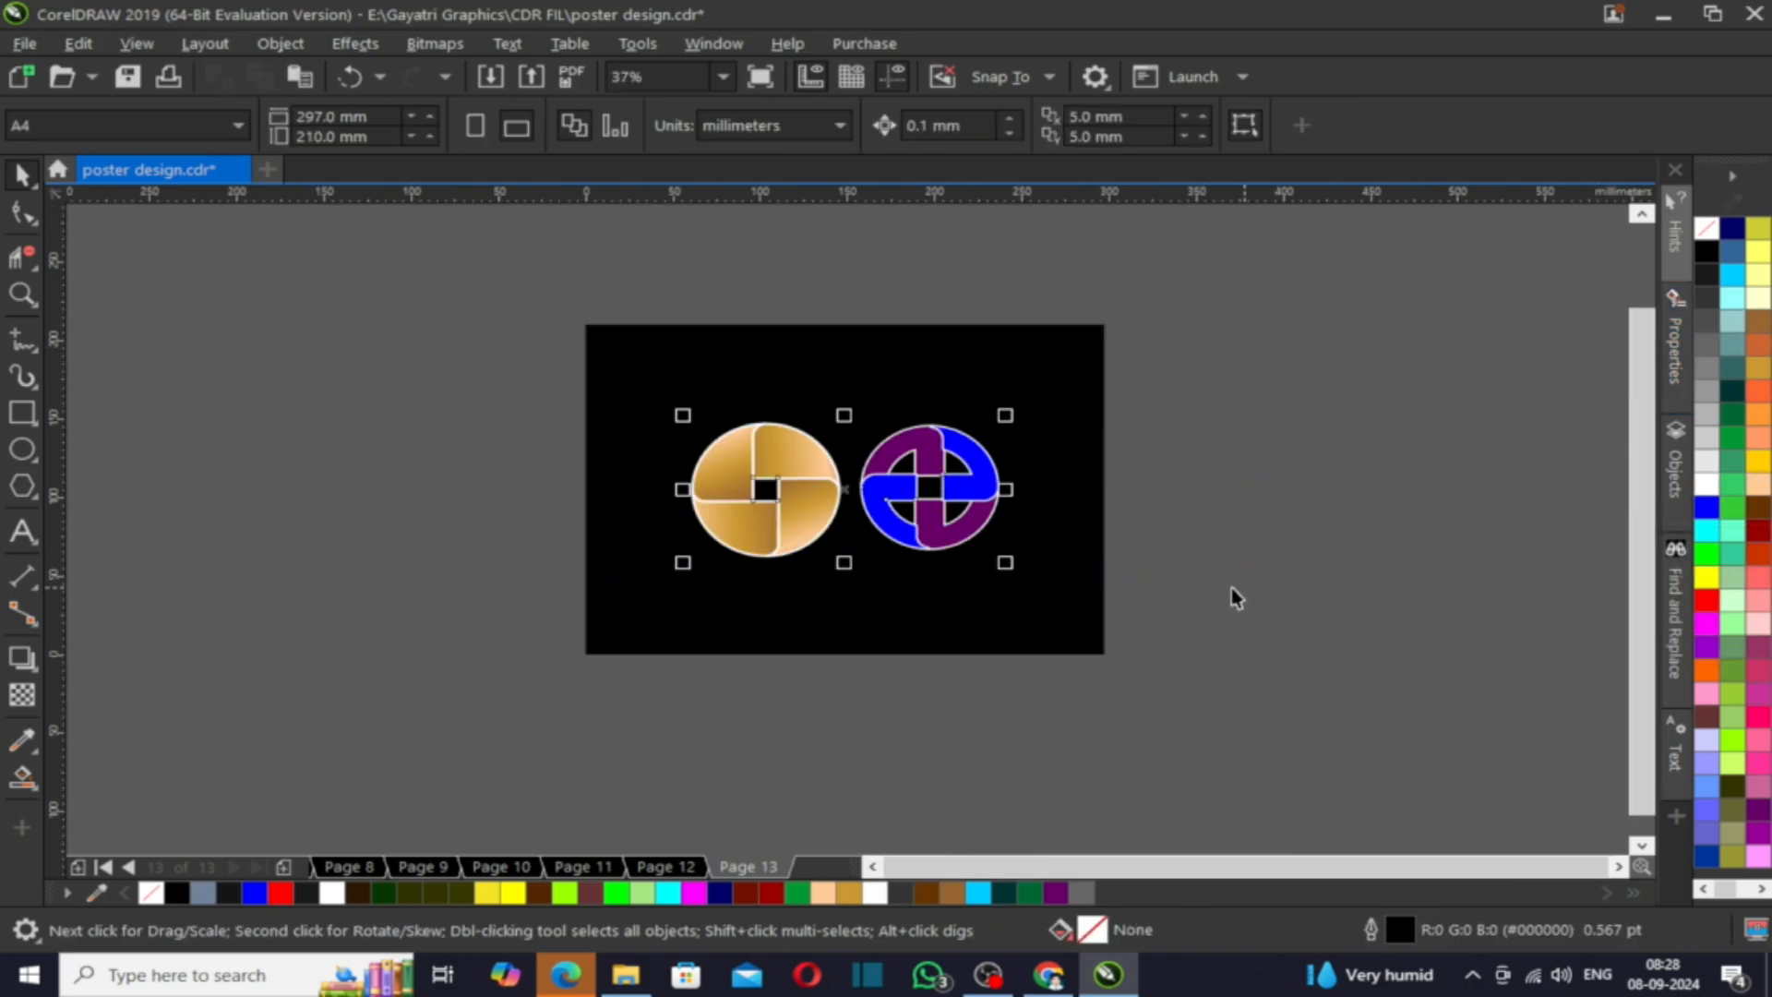
{"action": "scroll", "coordinate": [1021, 549], "scroll_direction": "up", "scroll_amount": 1}
{"action": "left_click_drag", "start_coordinate": [1081, 647], "coordinate": [1085, 648]}
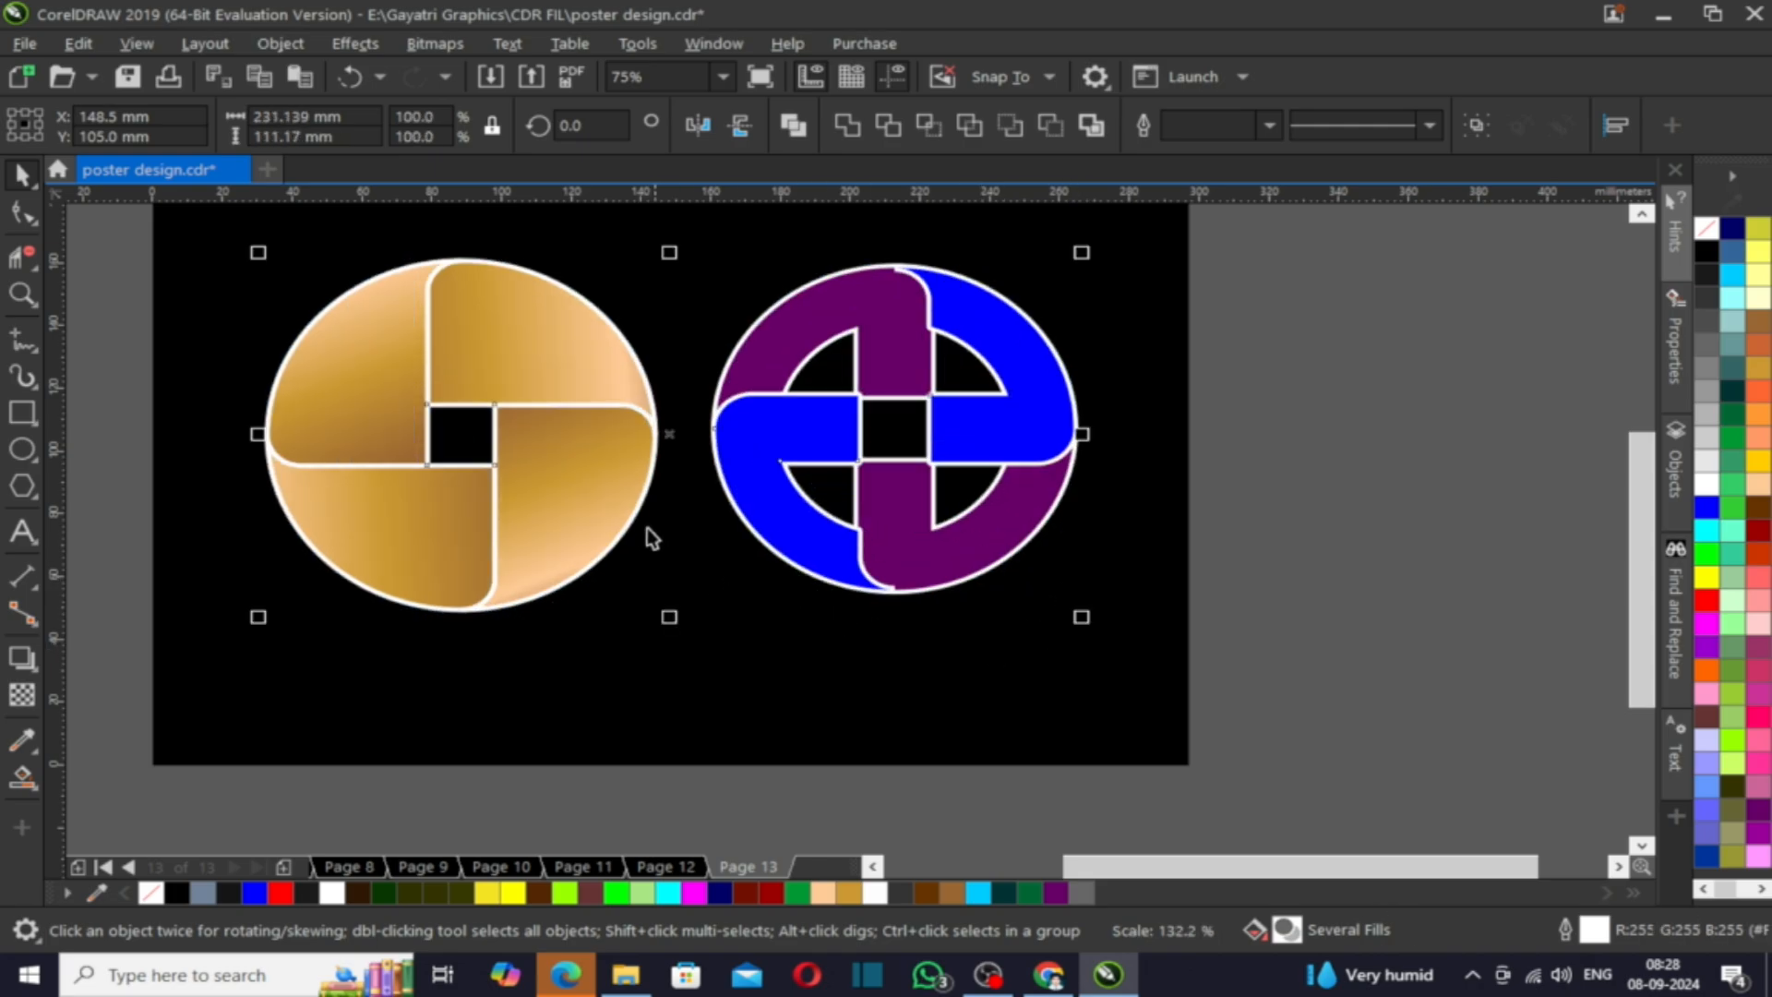
Step: Move both emblems up on the page and duplicate them directly below the originals
{"action": "scroll", "coordinate": [650, 533], "scroll_direction": "down", "scroll_amount": 1}
{"action": "left_click_drag", "start_coordinate": [738, 445], "coordinate": [734, 606]}
{"action": "key", "text": "Escape"}
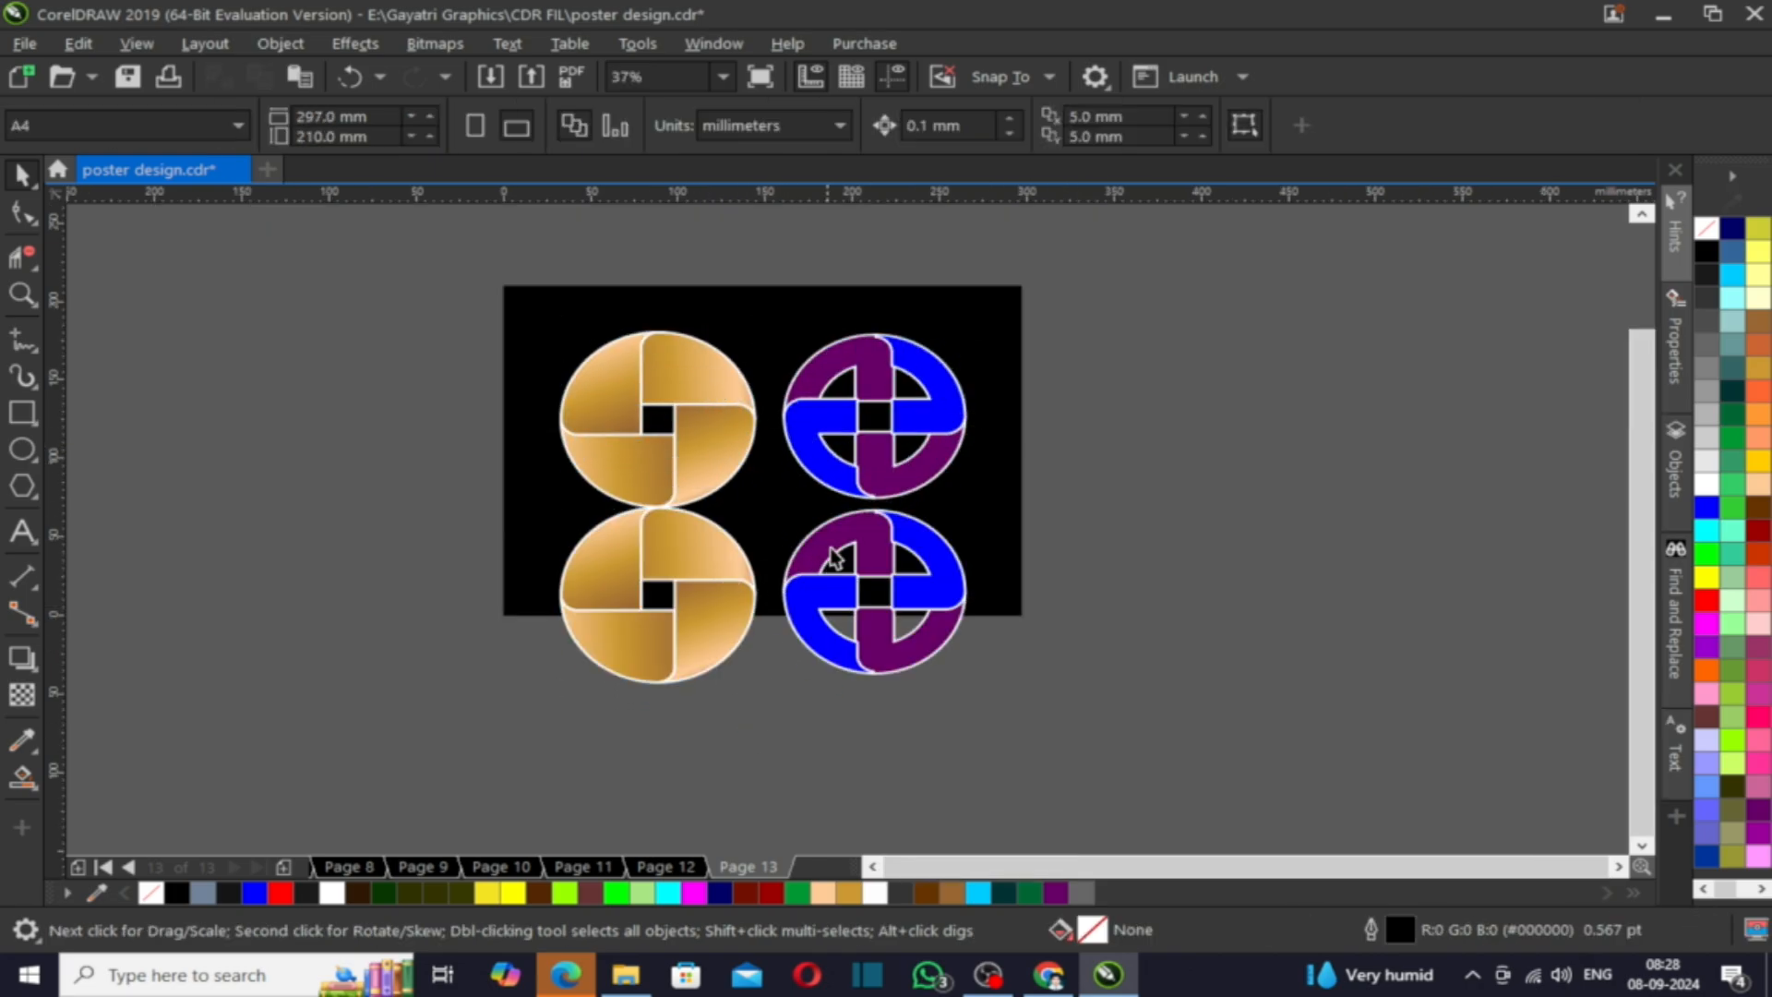
Step: Move the blue and purple ring copy up against its original and fade it downward with a fountain transparency
{"action": "scroll", "coordinate": [837, 544], "scroll_direction": "up", "scroll_amount": 1}
{"action": "left_click_drag", "start_coordinate": [835, 543], "coordinate": [835, 528]}
{"action": "key", "text": "ctrl+z"}
{"action": "left_click_drag", "start_coordinate": [1184, 844], "coordinate": [735, 554]}
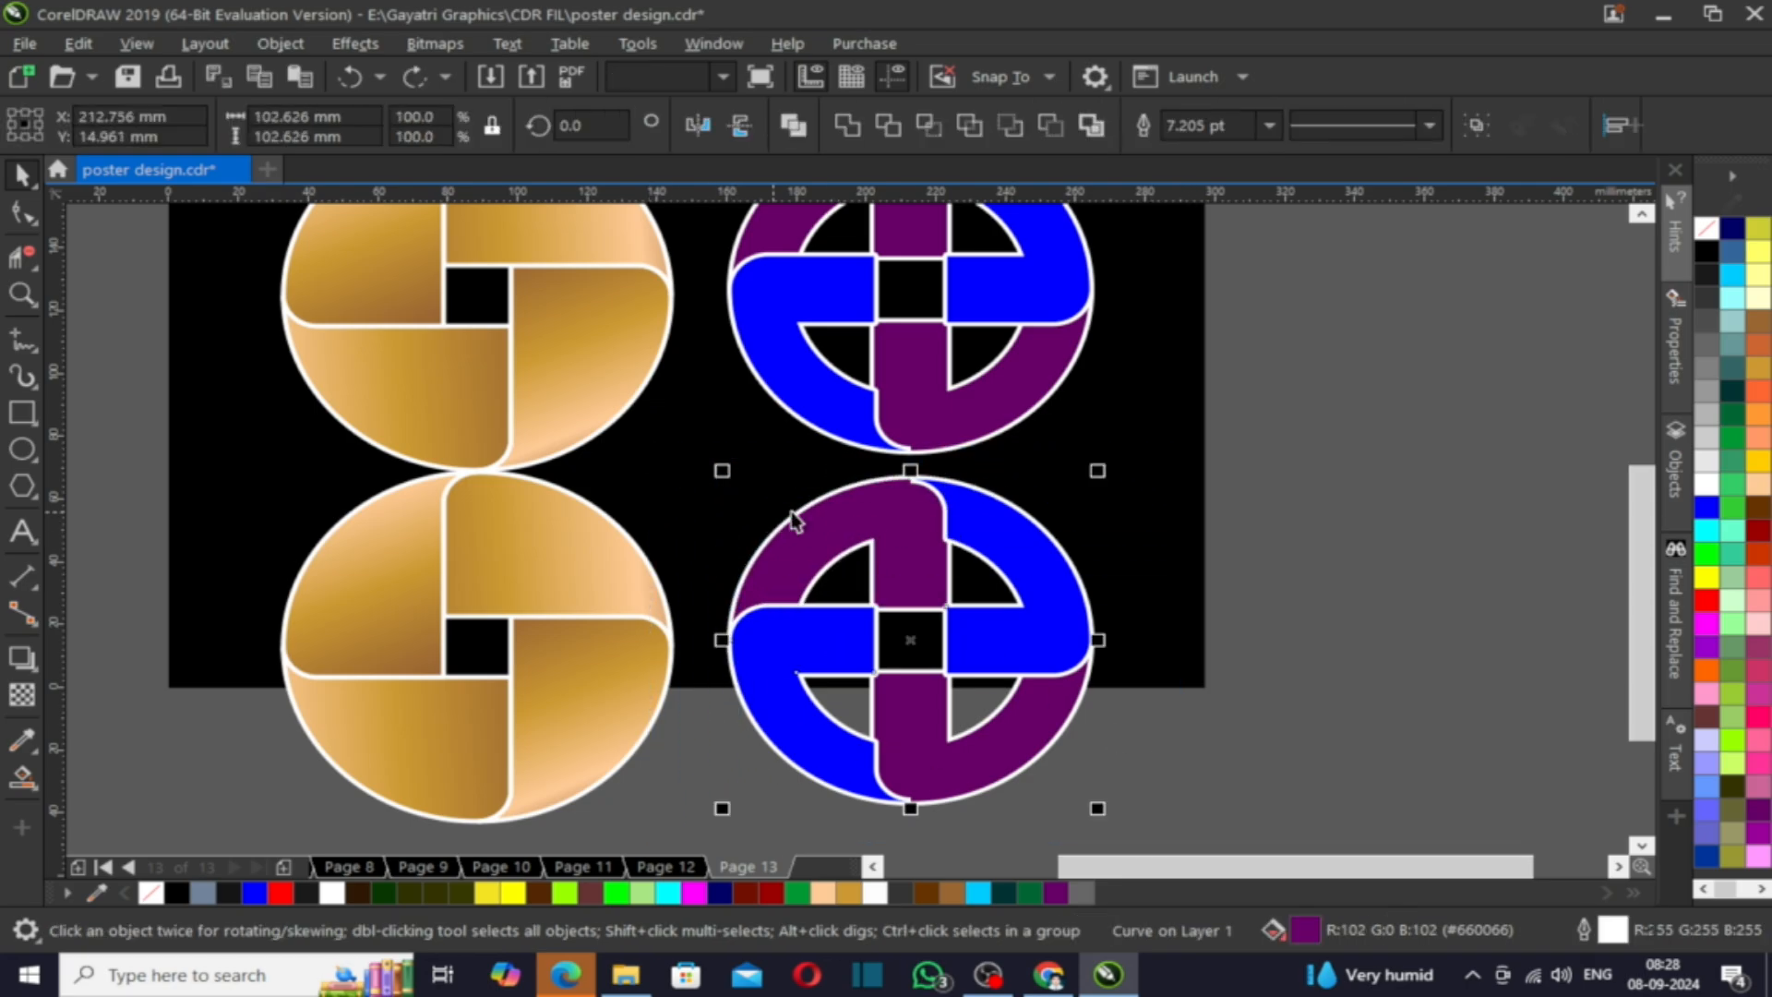
{"action": "left_click_drag", "start_coordinate": [877, 501], "coordinate": [914, 792]}
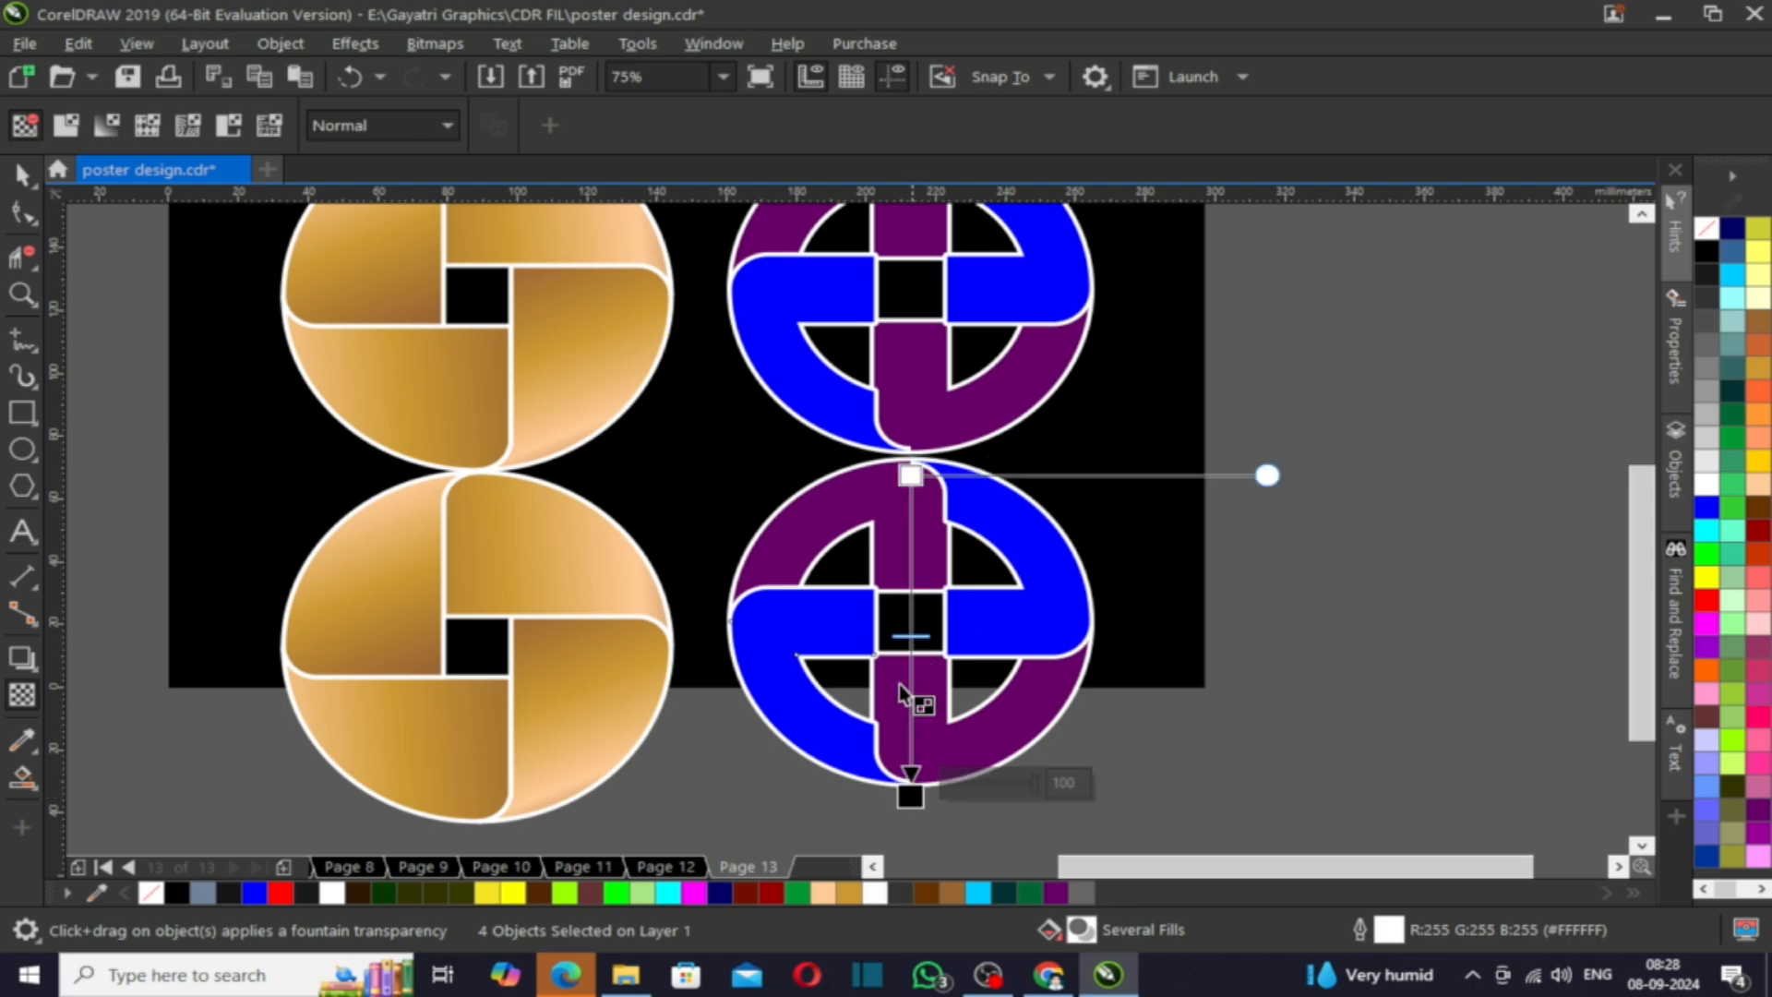
{"action": "left_click_drag", "start_coordinate": [914, 554], "coordinate": [916, 363]}
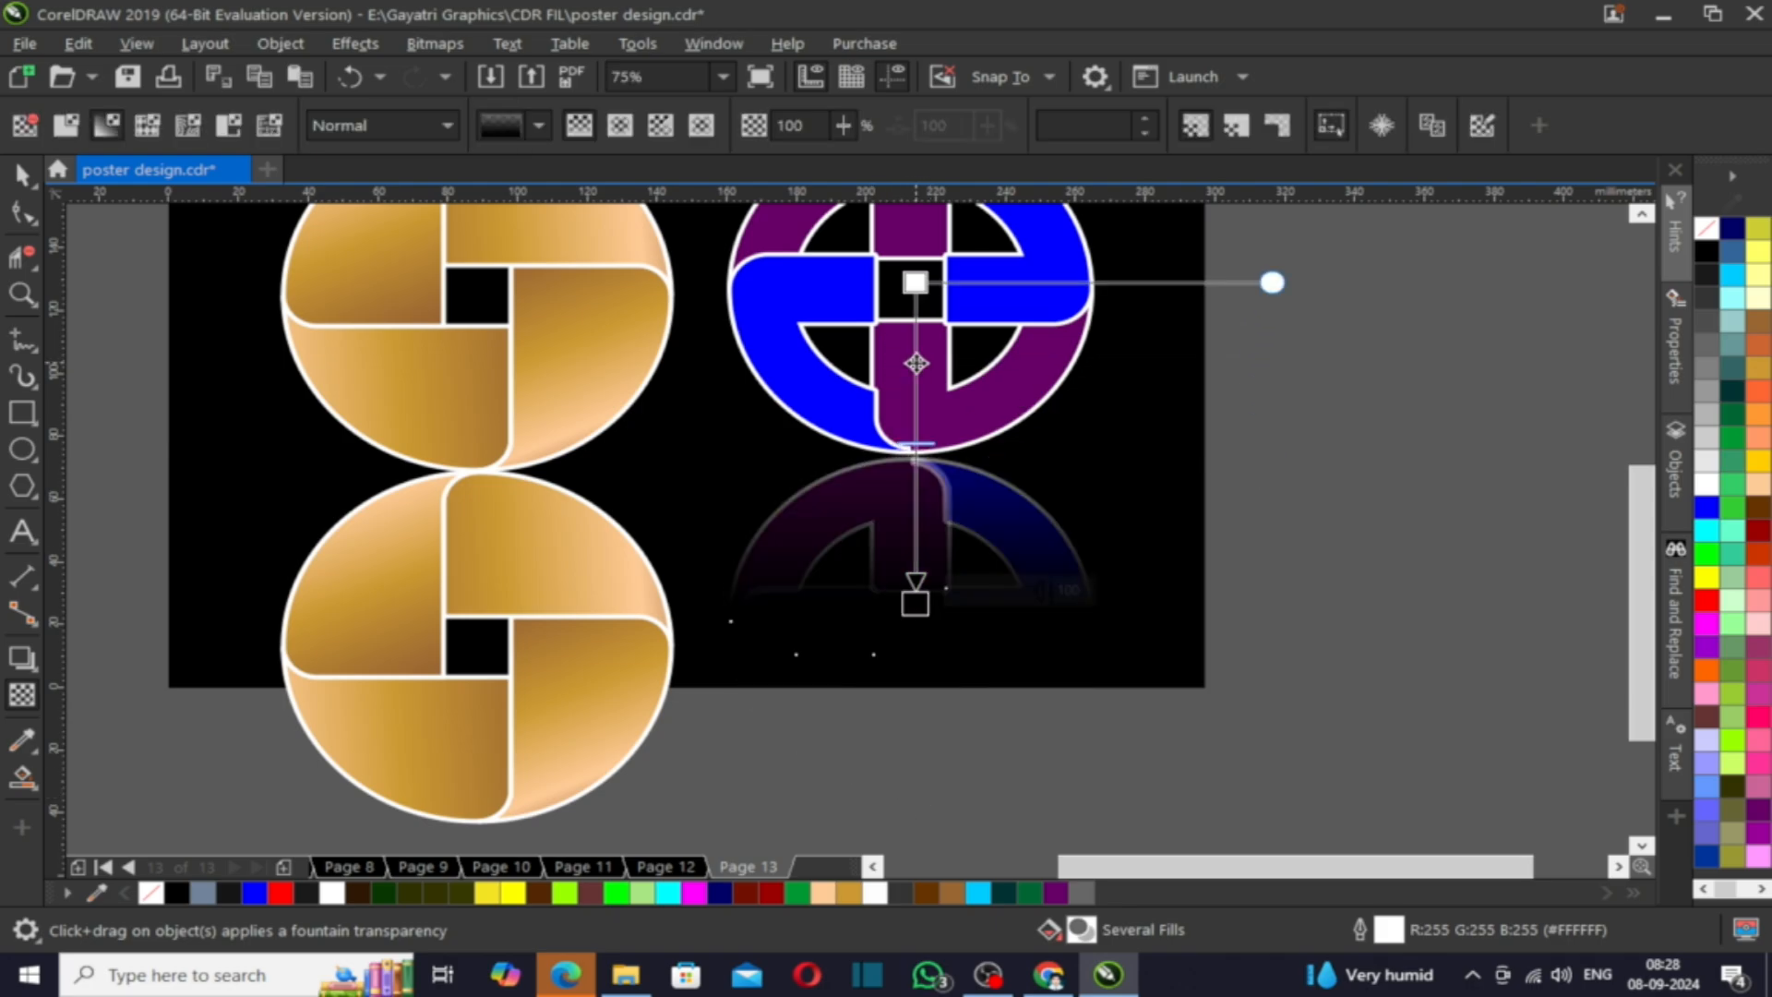
{"action": "left_click", "coordinate": [507, 613]}
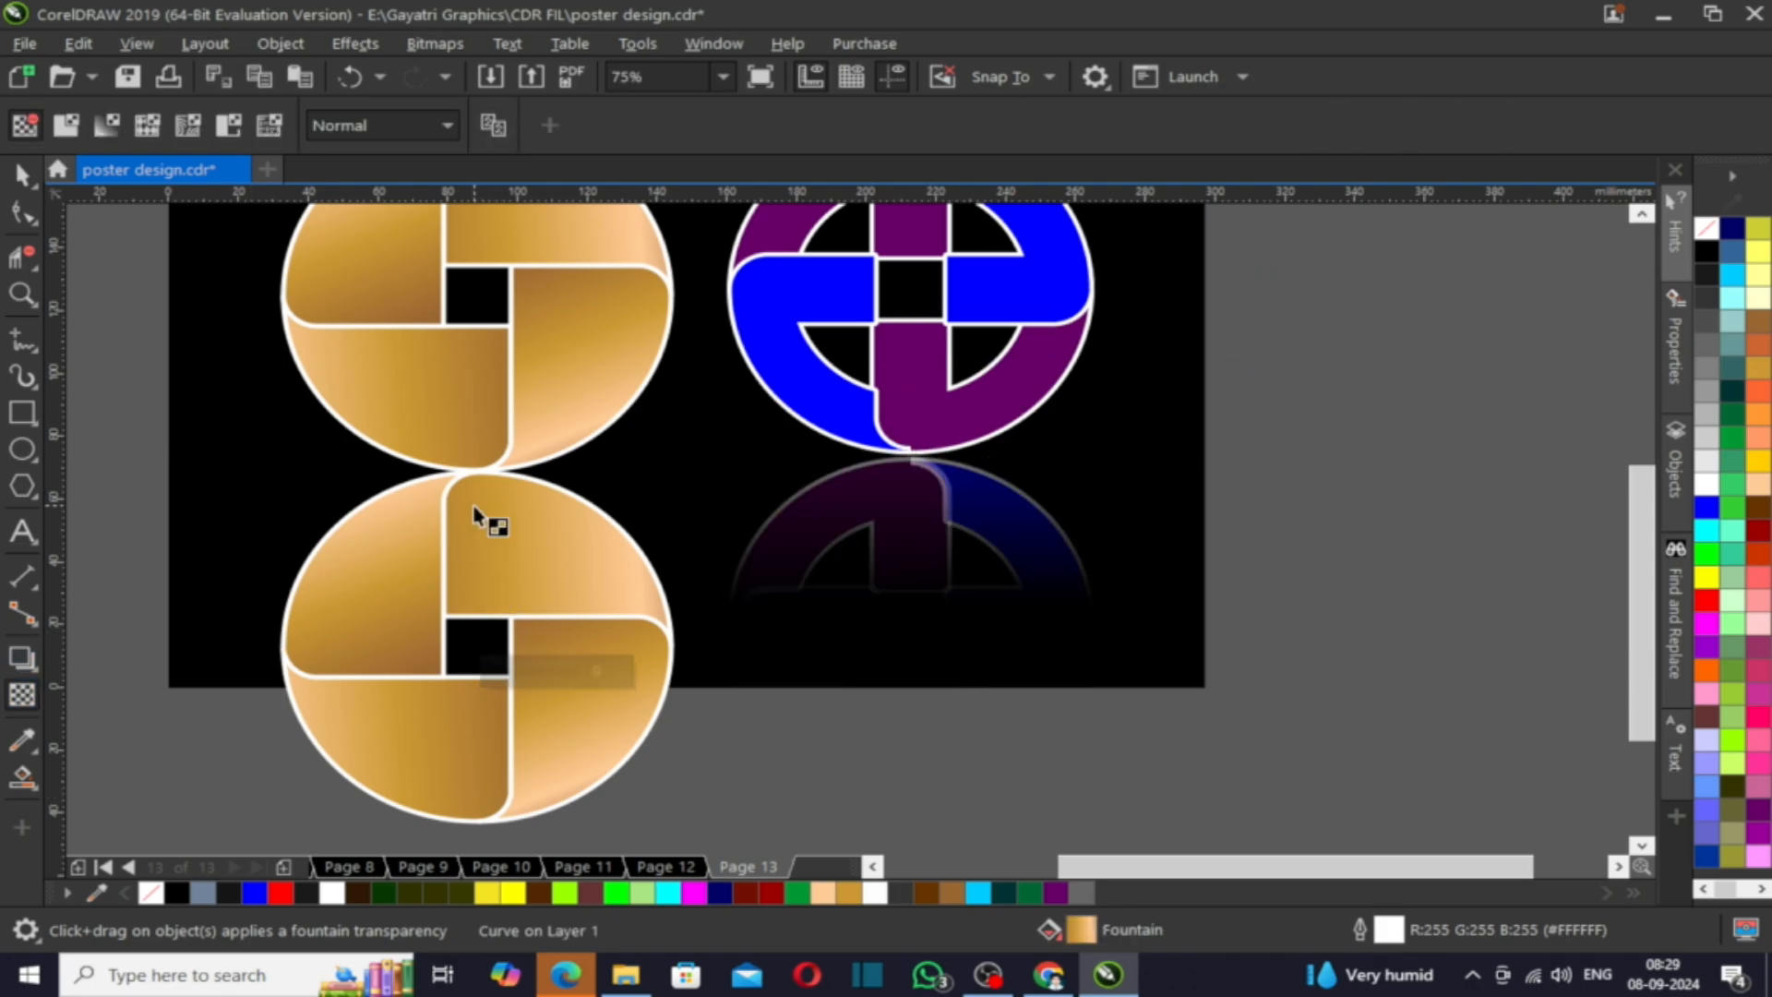
{"action": "left_click_drag", "start_coordinate": [474, 506], "coordinate": [475, 809]}
{"action": "key", "text": "ctrl+z"}
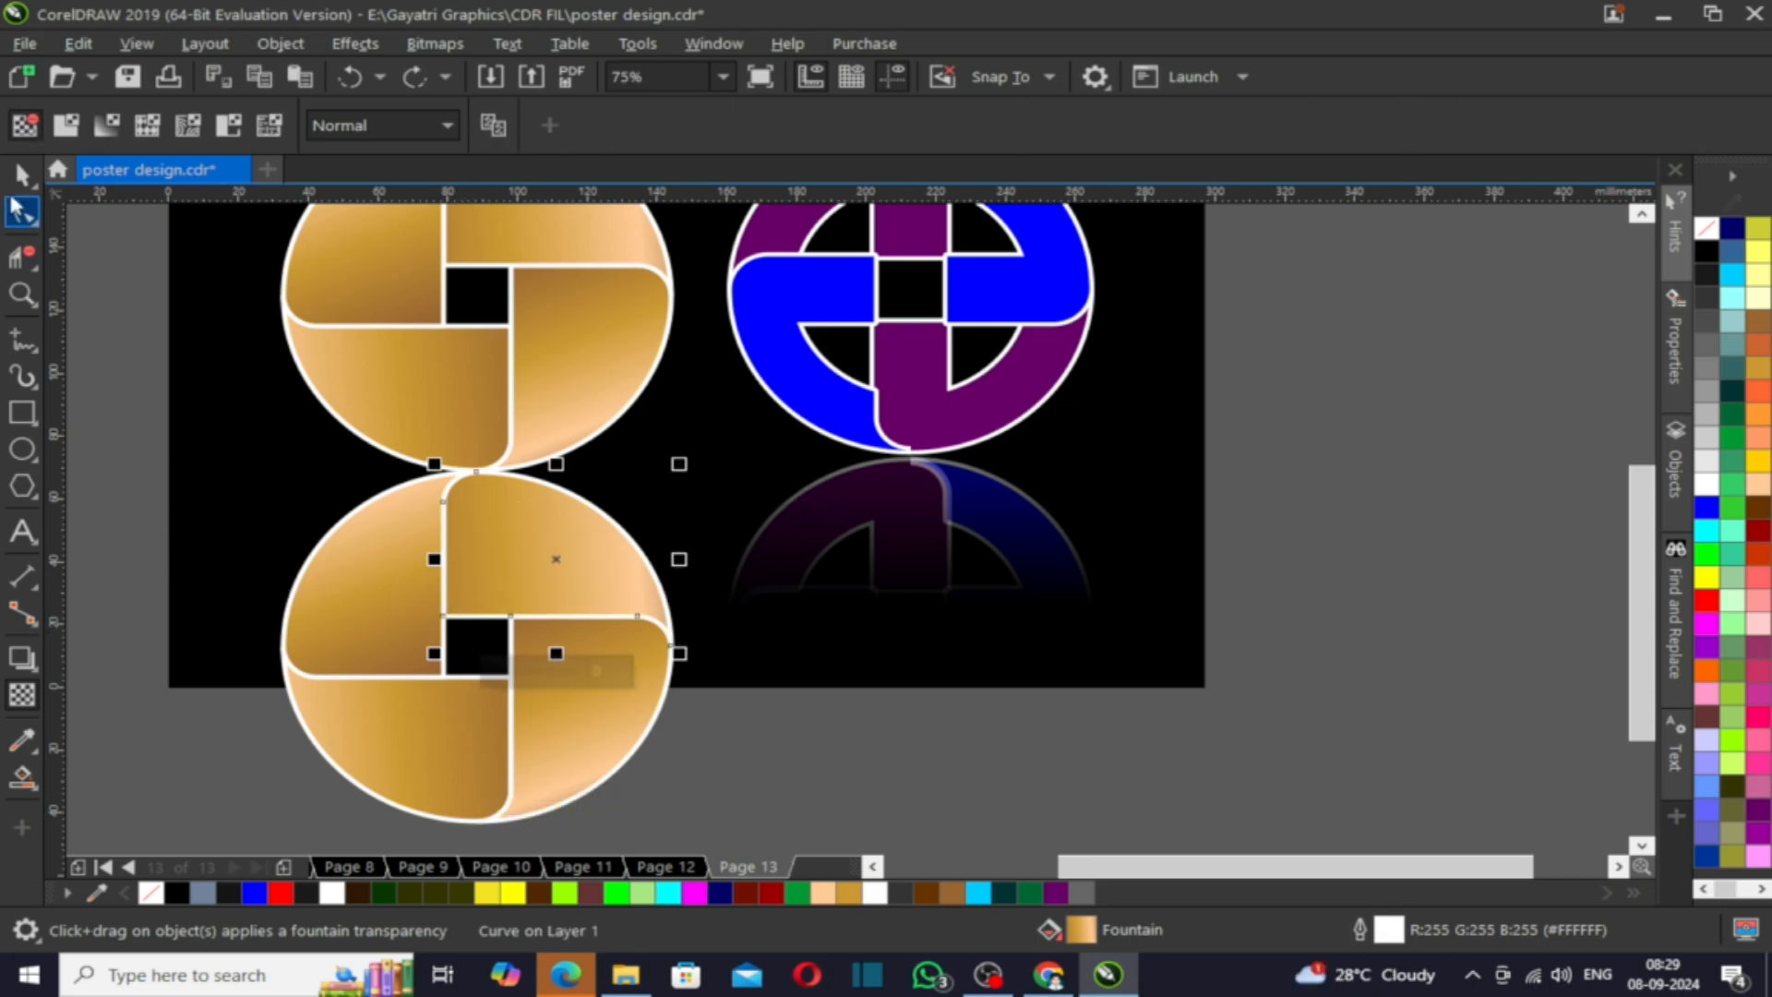
Step: Select all pieces of the lower gold emblem copy and fade them downward with a fountain transparency
{"action": "left_click", "coordinate": [19, 167]}
{"action": "left_click", "coordinate": [413, 585]}
{"action": "left_click", "coordinate": [173, 816]}
{"action": "left_click_drag", "start_coordinate": [105, 434], "coordinate": [577, 706]}
{"action": "scroll", "coordinate": [577, 706], "scroll_direction": "down", "scroll_amount": 1}
{"action": "left_click", "coordinate": [23, 694]}
{"action": "left_click_drag", "start_coordinate": [460, 280], "coordinate": [460, 688]}
{"action": "left_click_drag", "start_coordinate": [463, 401], "coordinate": [475, 275]}
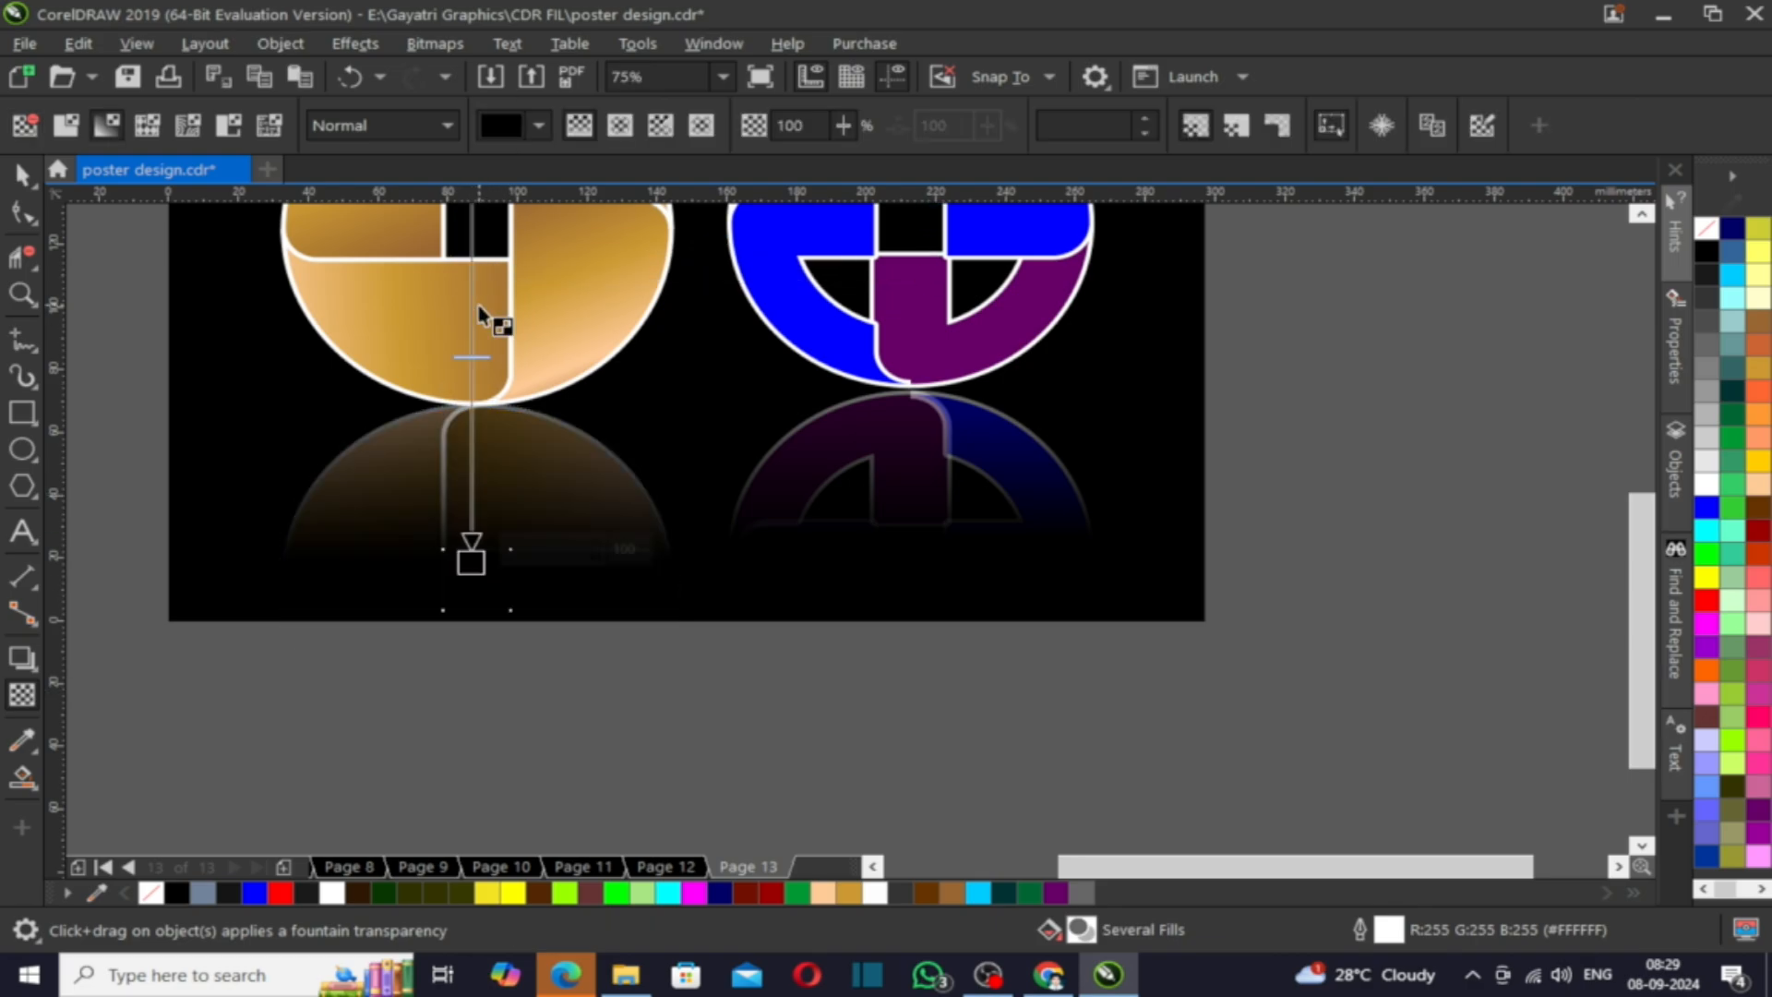
Step: Select both emblems together with their reflections and move them slightly up on the page
{"action": "scroll", "coordinate": [573, 693], "scroll_direction": "down", "scroll_amount": 2}
{"action": "key", "text": "space"}
{"action": "left_click_drag", "start_coordinate": [251, 348], "coordinate": [1052, 849]}
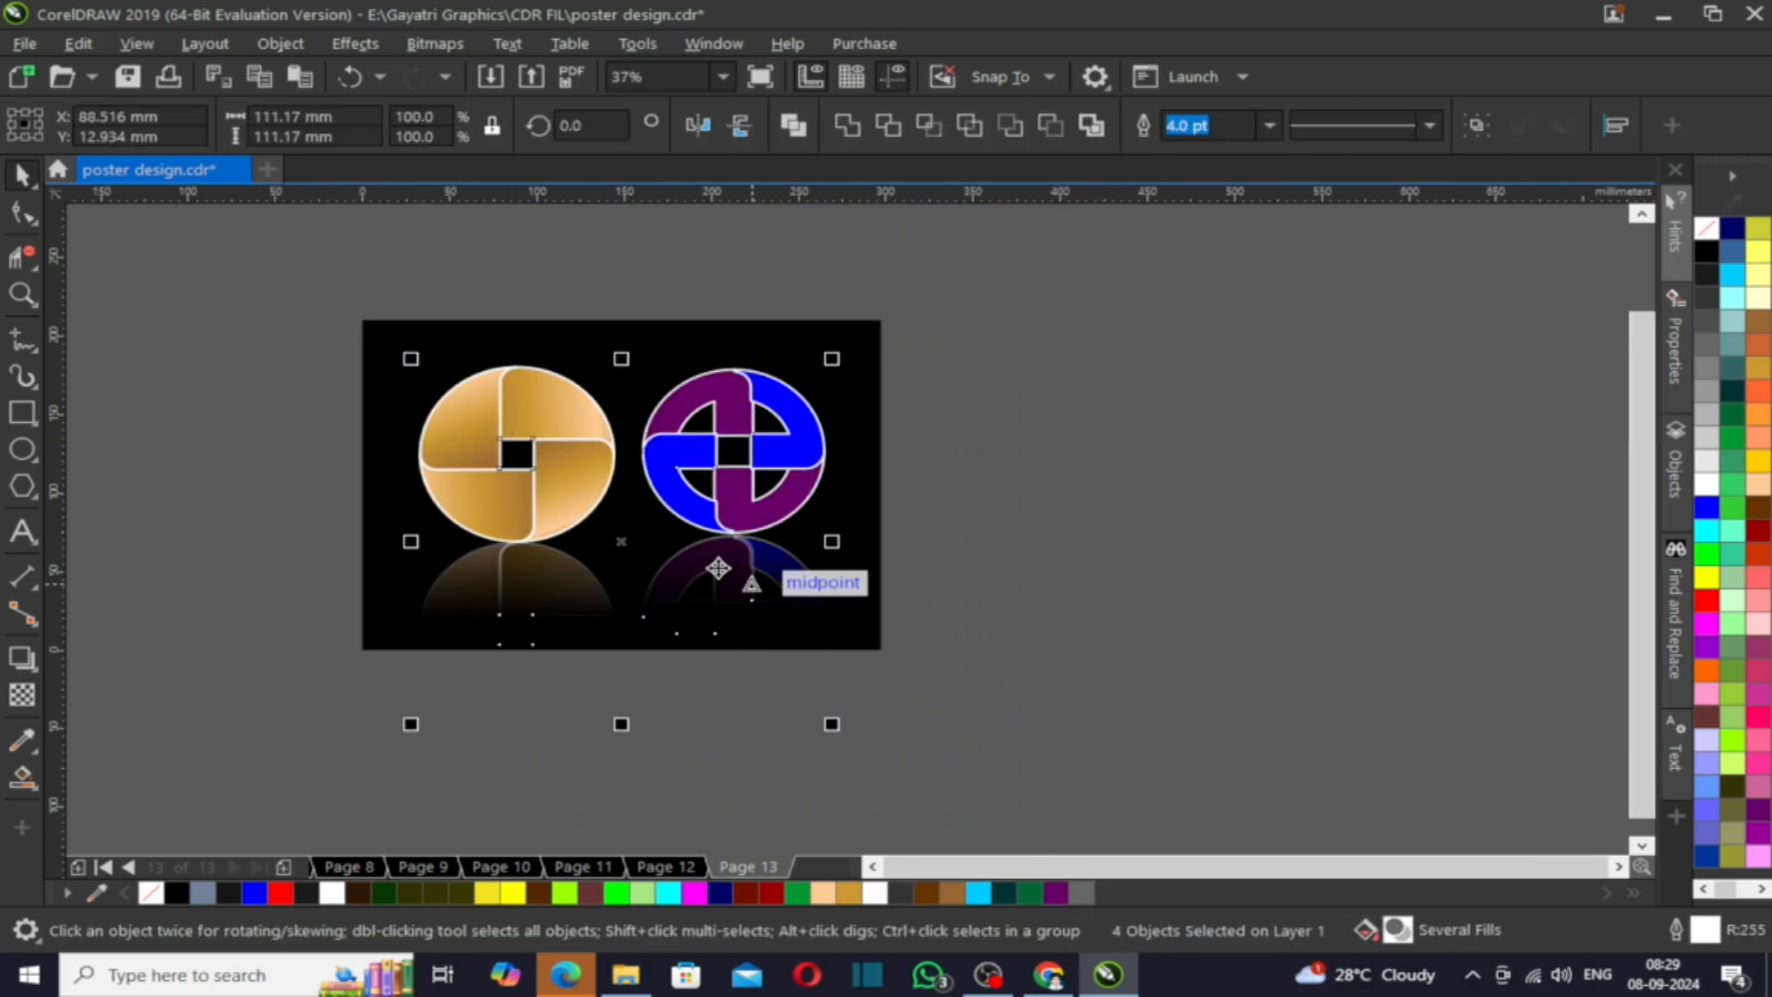
{"action": "scroll", "coordinate": [537, 432], "scroll_direction": "up", "scroll_amount": 1}
{"action": "left_click_drag", "start_coordinate": [637, 534], "coordinate": [641, 517]}
{"action": "scroll", "coordinate": [652, 535], "scroll_direction": "down", "scroll_amount": 1}
{"action": "left_click", "coordinate": [1021, 615]}
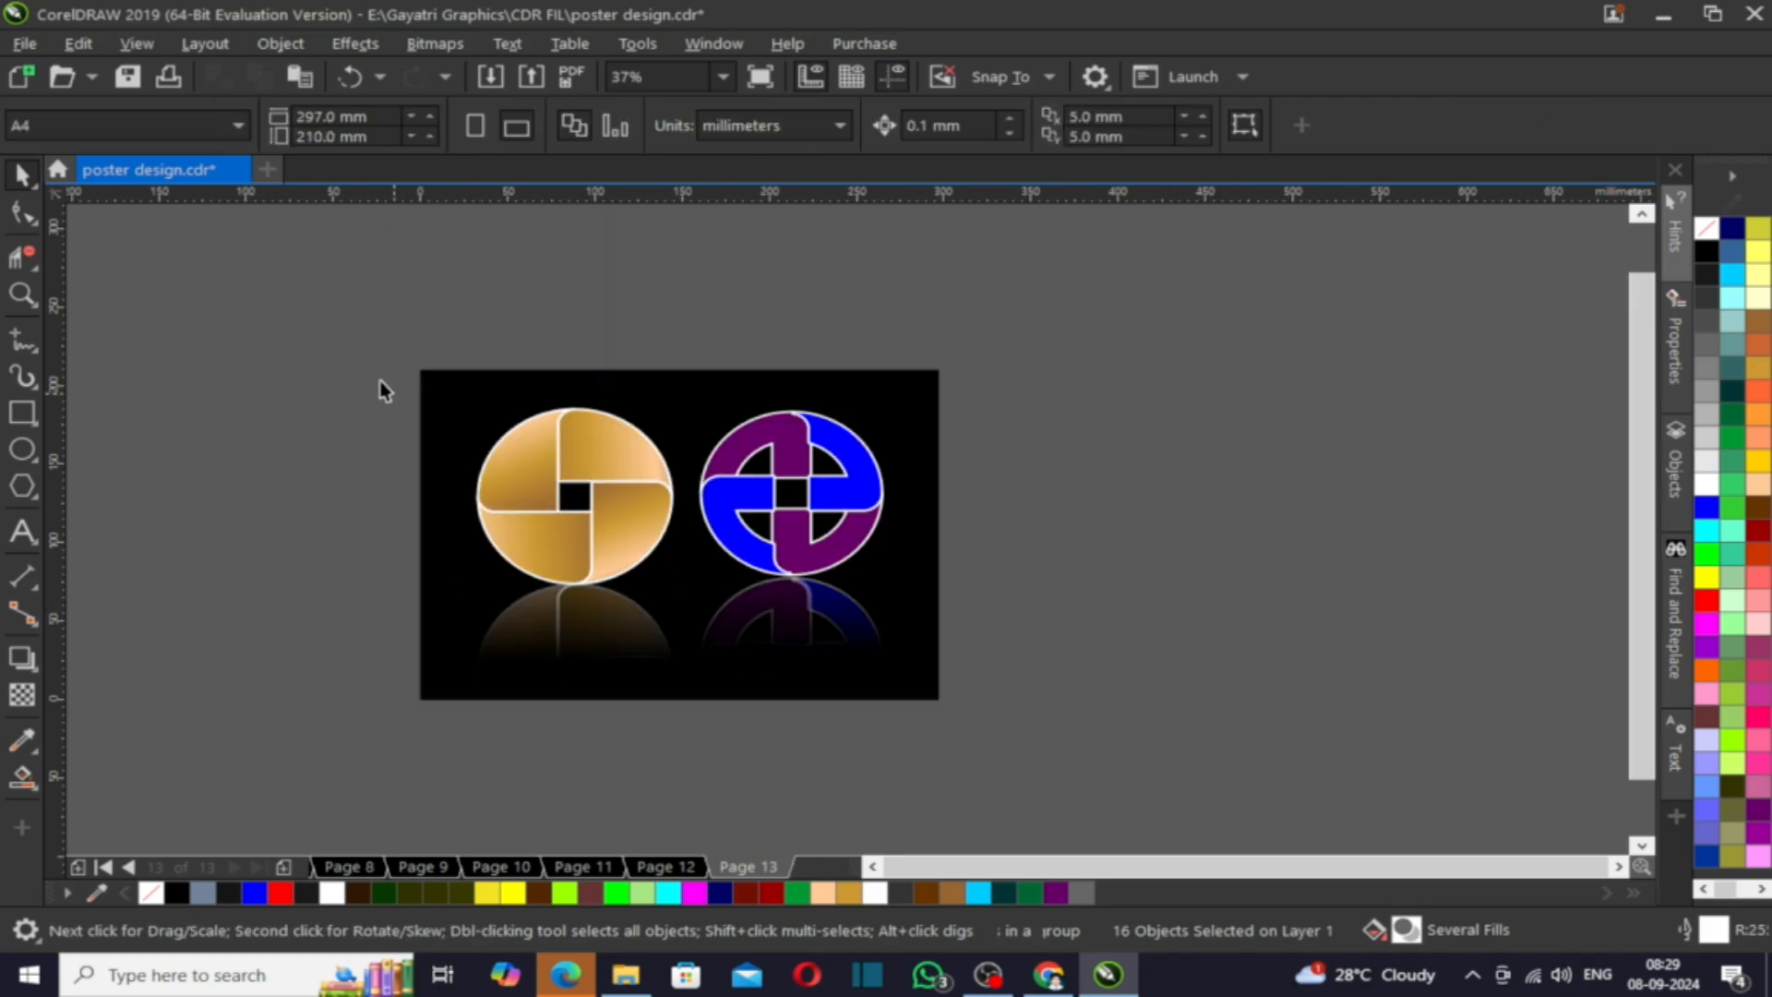
{"action": "left_click", "coordinate": [606, 552]}
{"action": "scroll", "coordinate": [1187, 673], "scroll_direction": "up", "scroll_amount": 2}
{"action": "left_click", "coordinate": [1391, 668]}
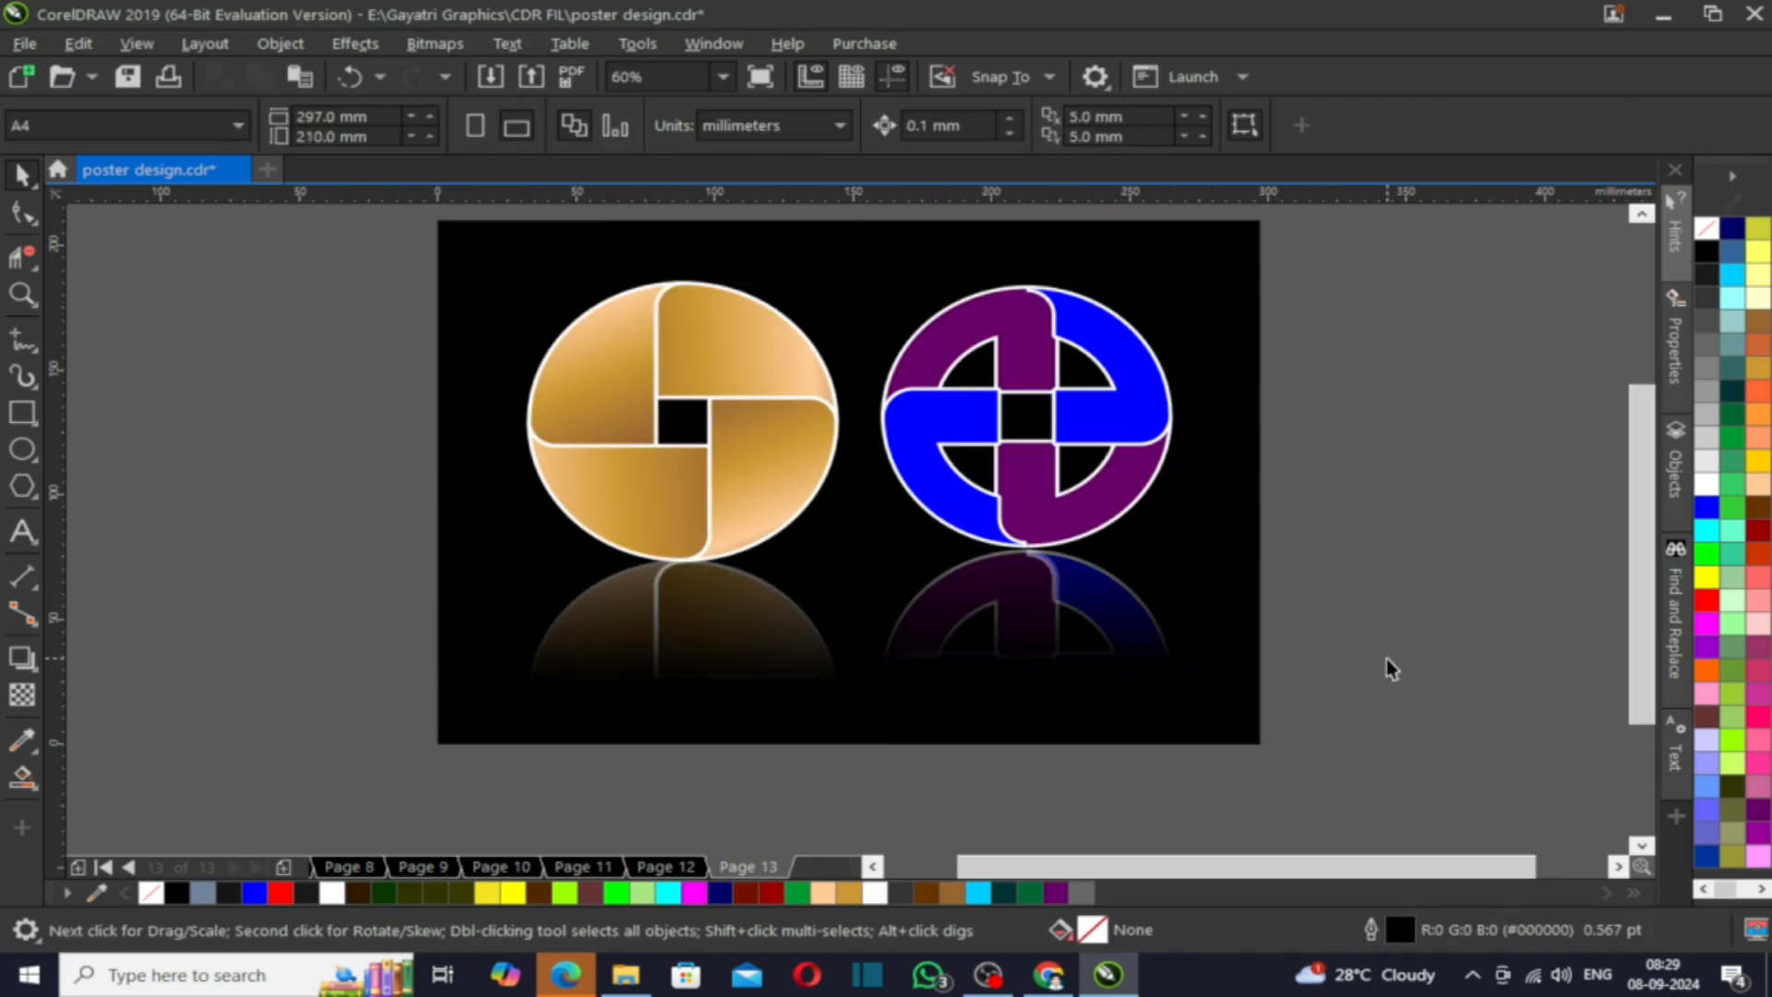
{"action": "left_click", "coordinate": [639, 362]}
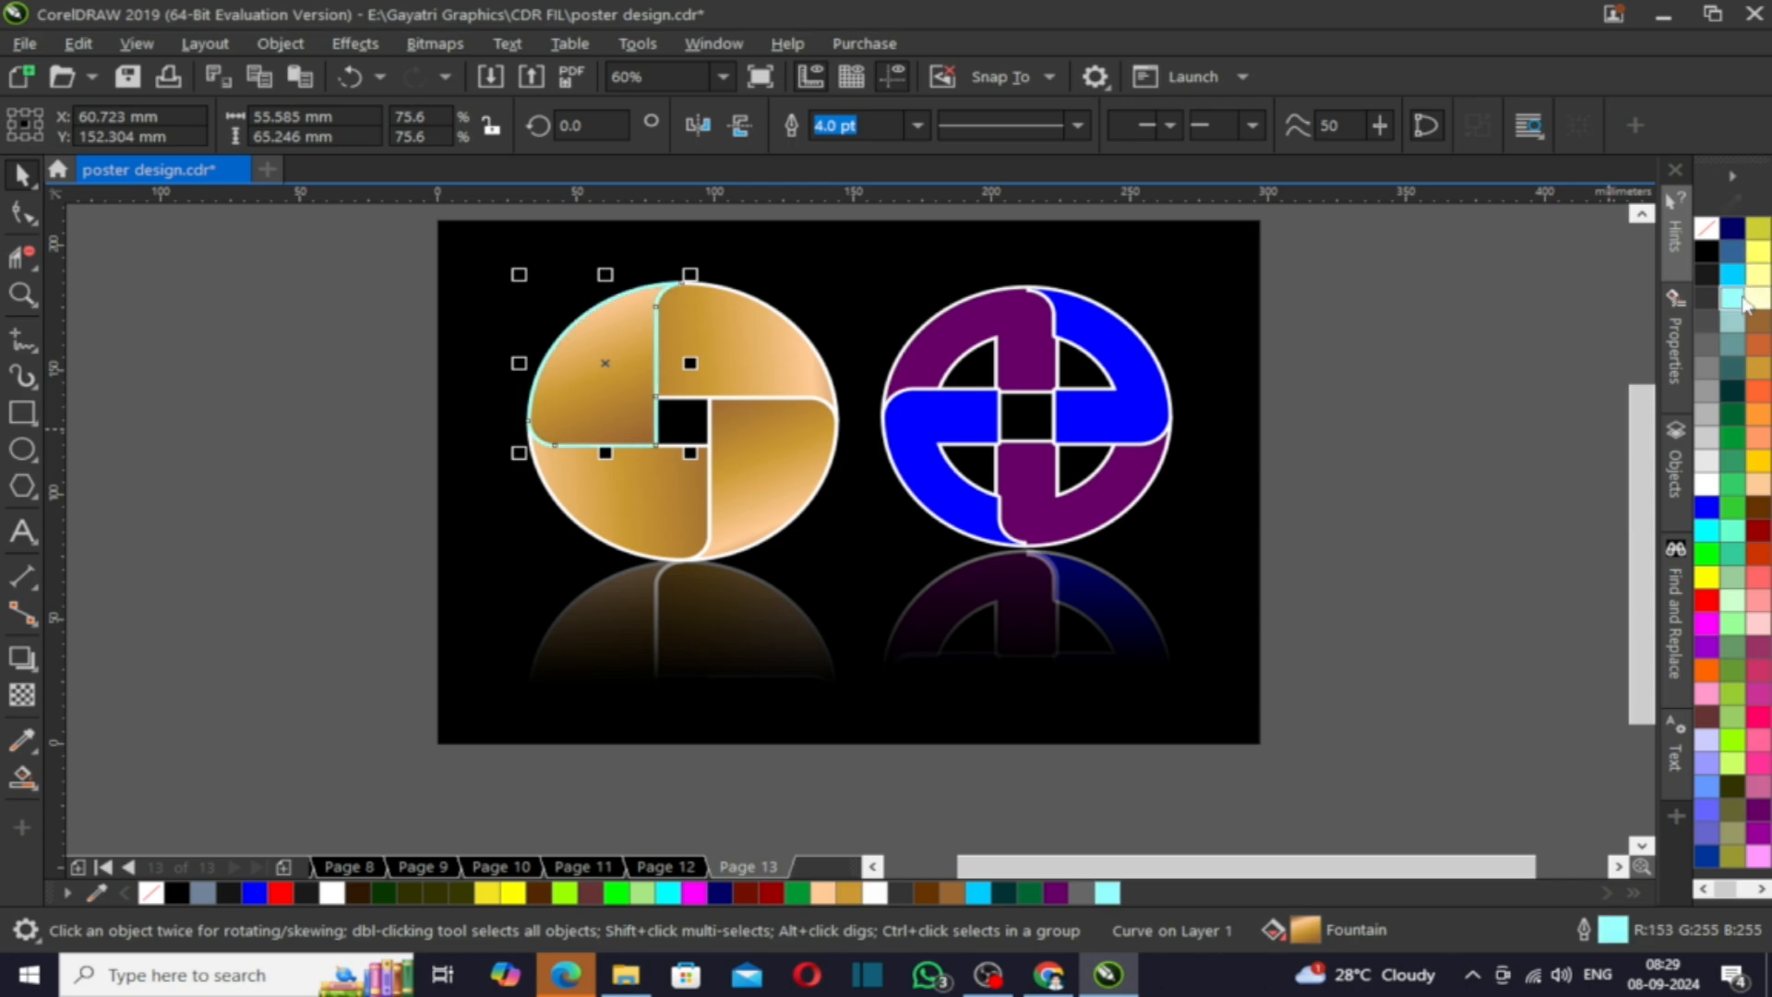
{"action": "key", "text": "ctrl+z"}
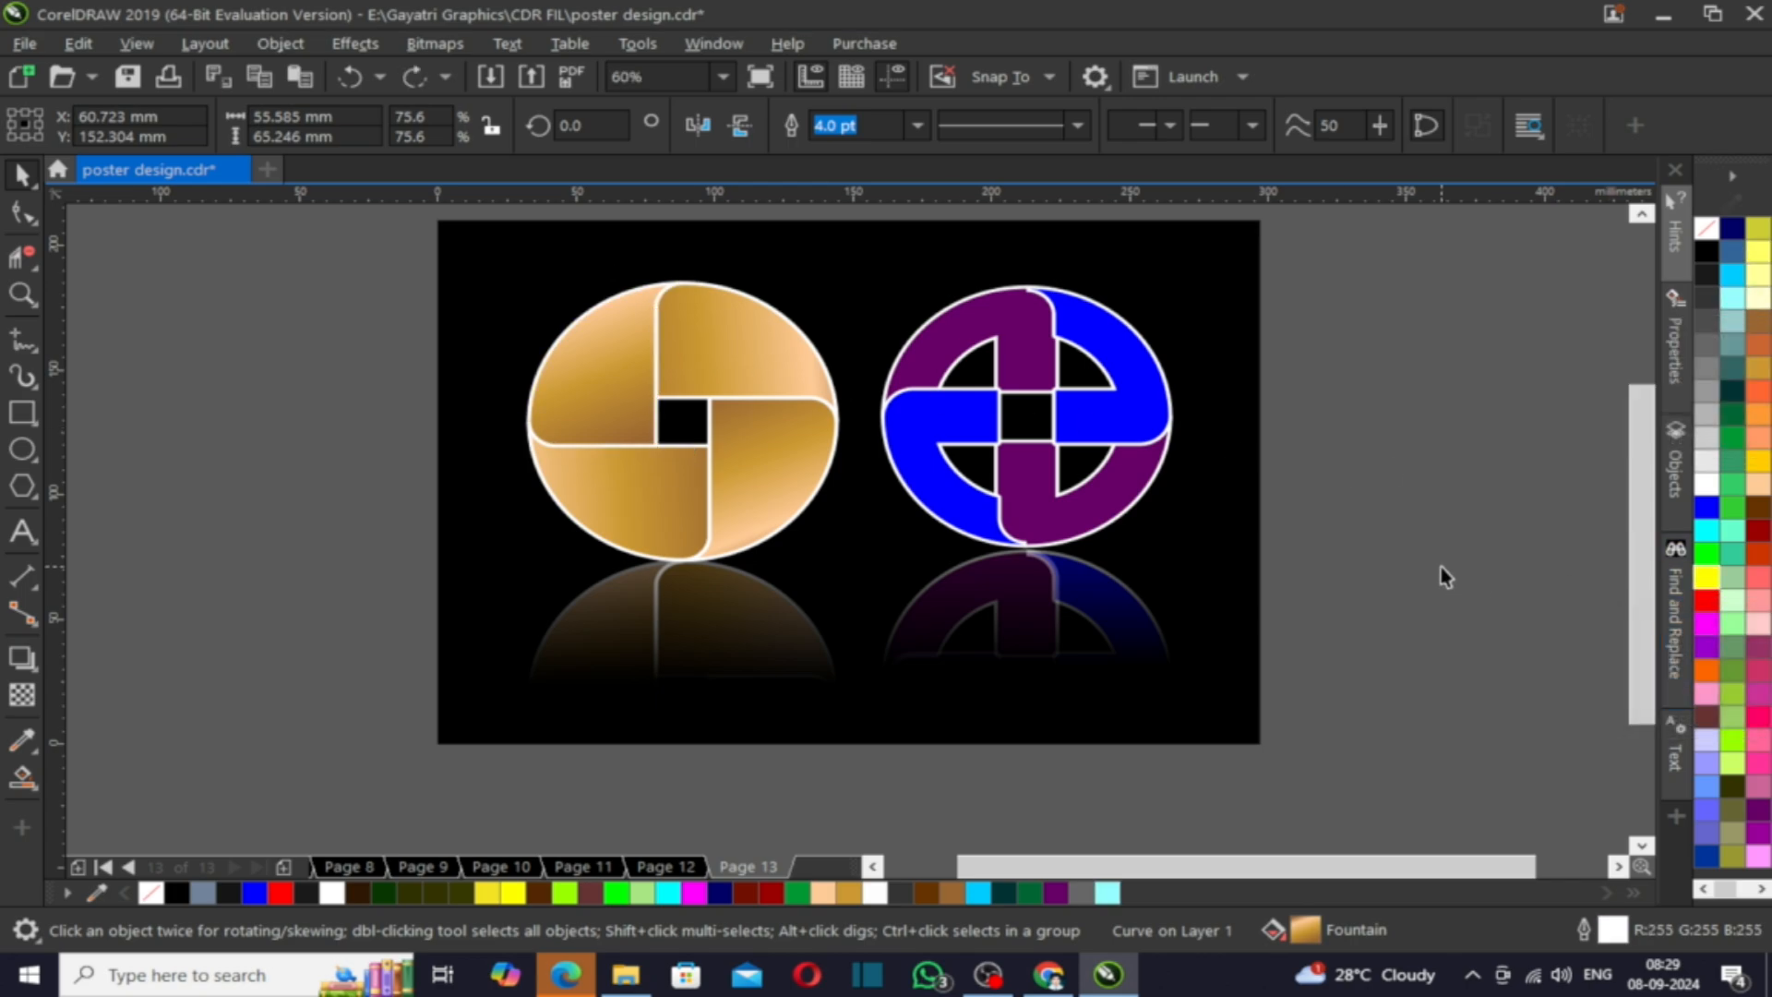
{"action": "left_click", "coordinate": [1437, 565]}
Step: Change the outlines of the gold emblem and the blue and purple ring emblem to black
{"action": "left_click_drag", "start_coordinate": [881, 617], "coordinate": [881, 617]}
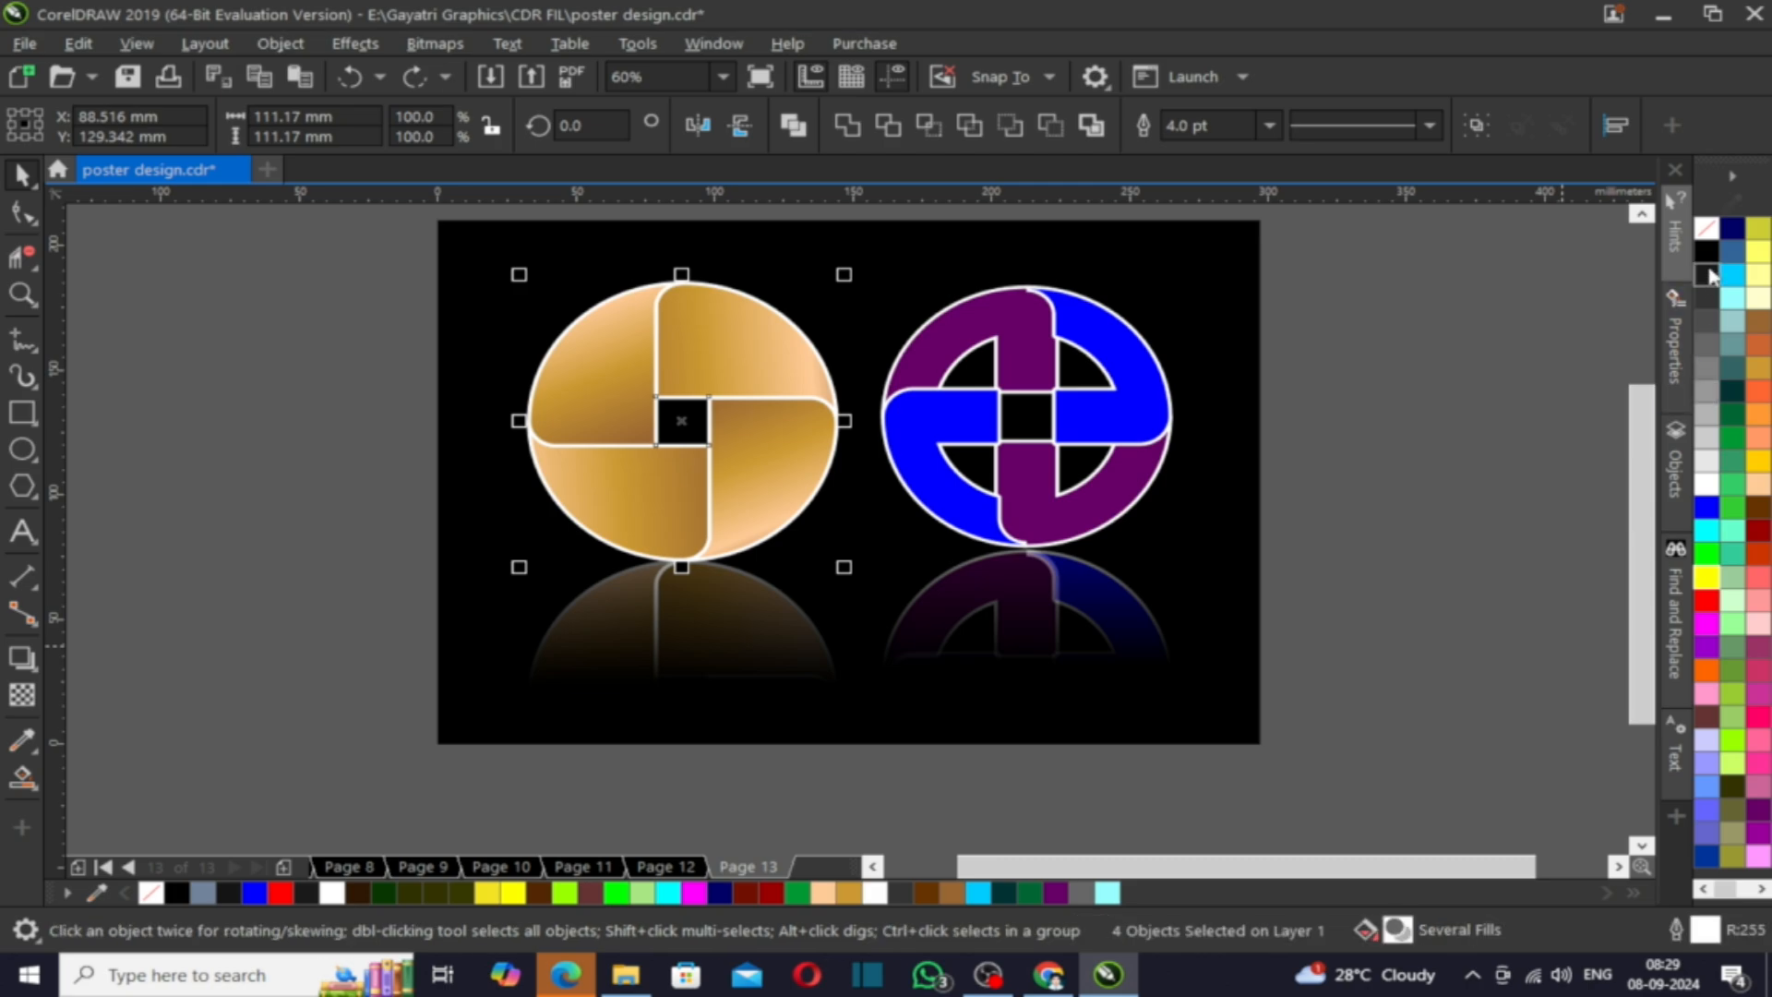
{"action": "right_click", "coordinate": [1707, 251]}
{"action": "left_click_drag", "start_coordinate": [960, 415], "coordinate": [775, 233]}
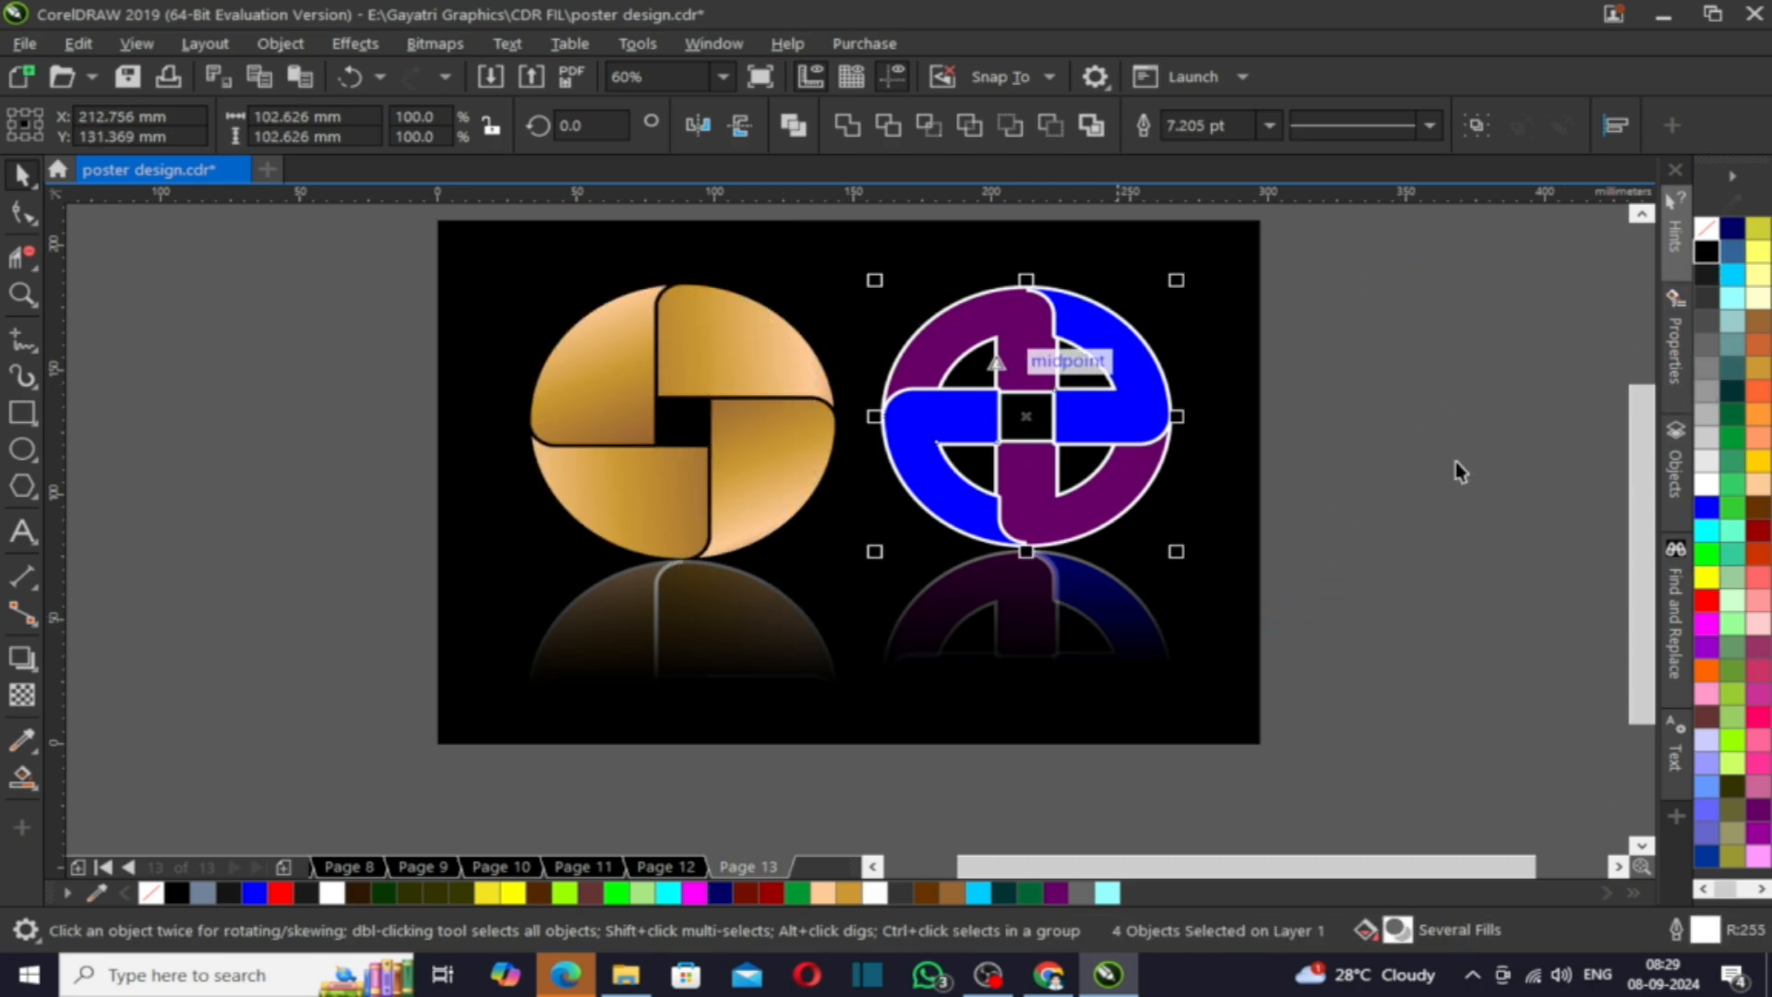
{"action": "right_click", "coordinate": [1703, 258]}
{"action": "left_click", "coordinate": [1466, 650]}
Step: Change the outlines of both faded reflections to black
{"action": "left_click_drag", "start_coordinate": [296, 507], "coordinate": [1592, 824]}
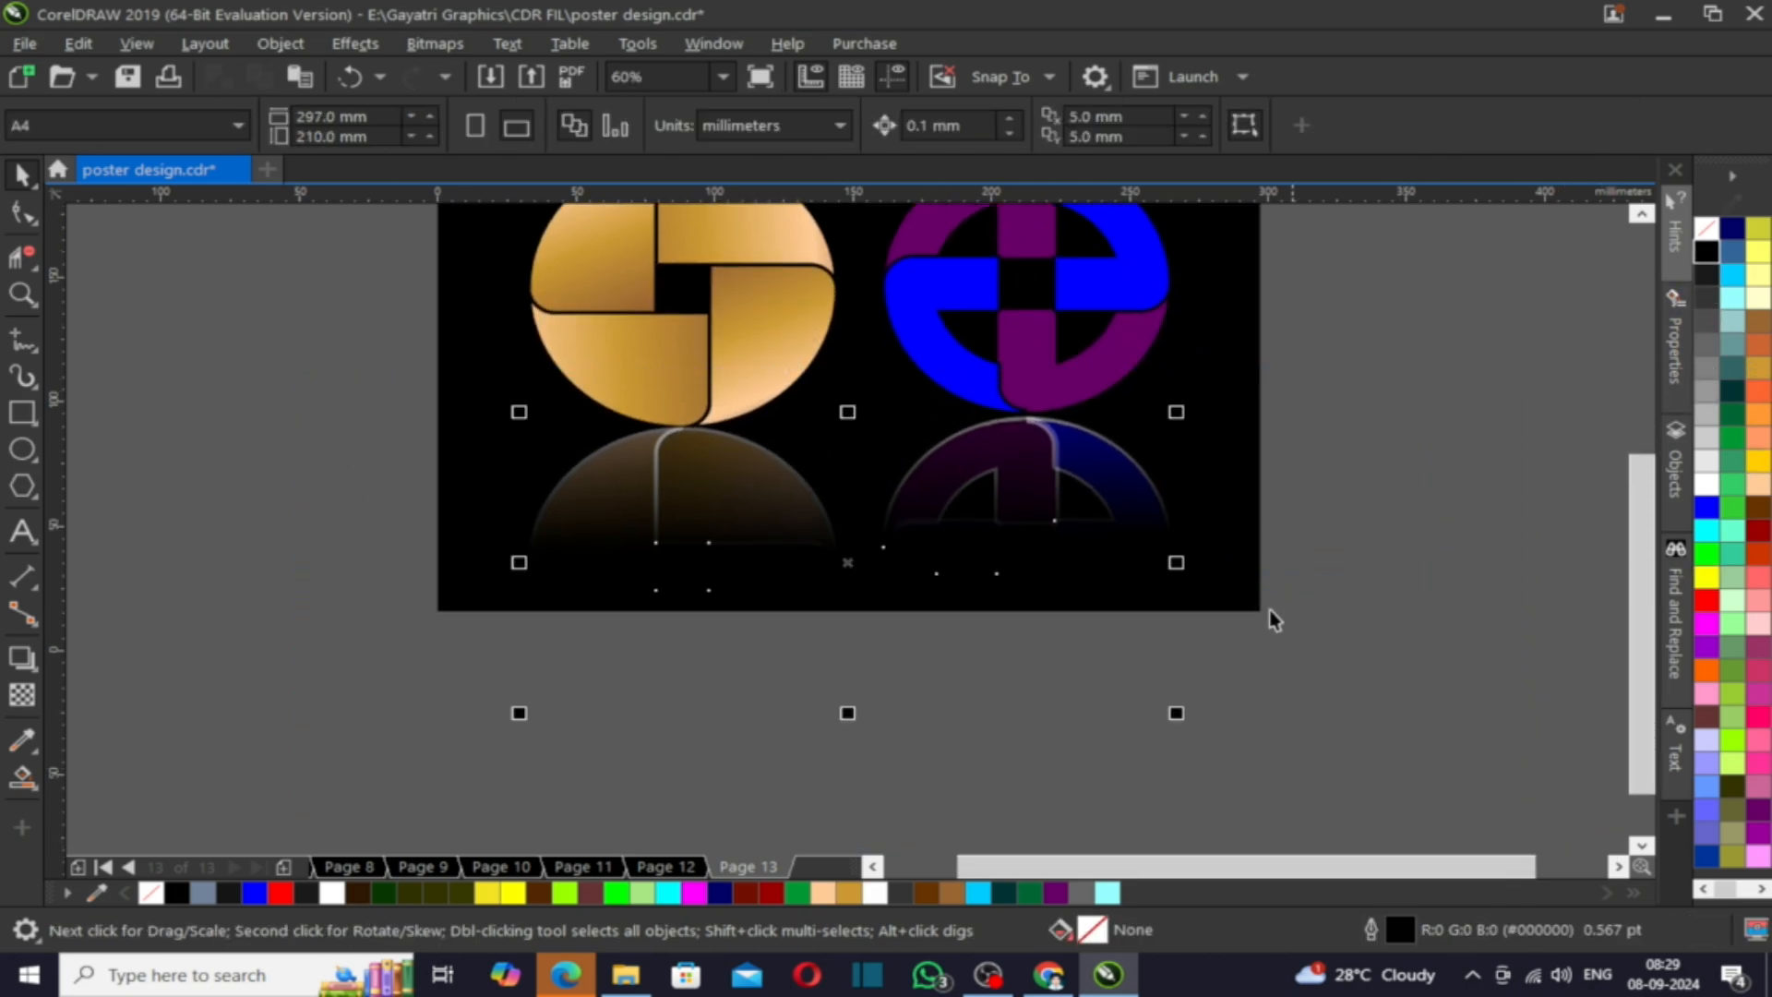
{"action": "right_click", "coordinate": [1707, 252]}
{"action": "left_click", "coordinate": [1513, 492]}
{"action": "scroll", "coordinate": [1043, 619], "scroll_direction": "up", "scroll_amount": 2}
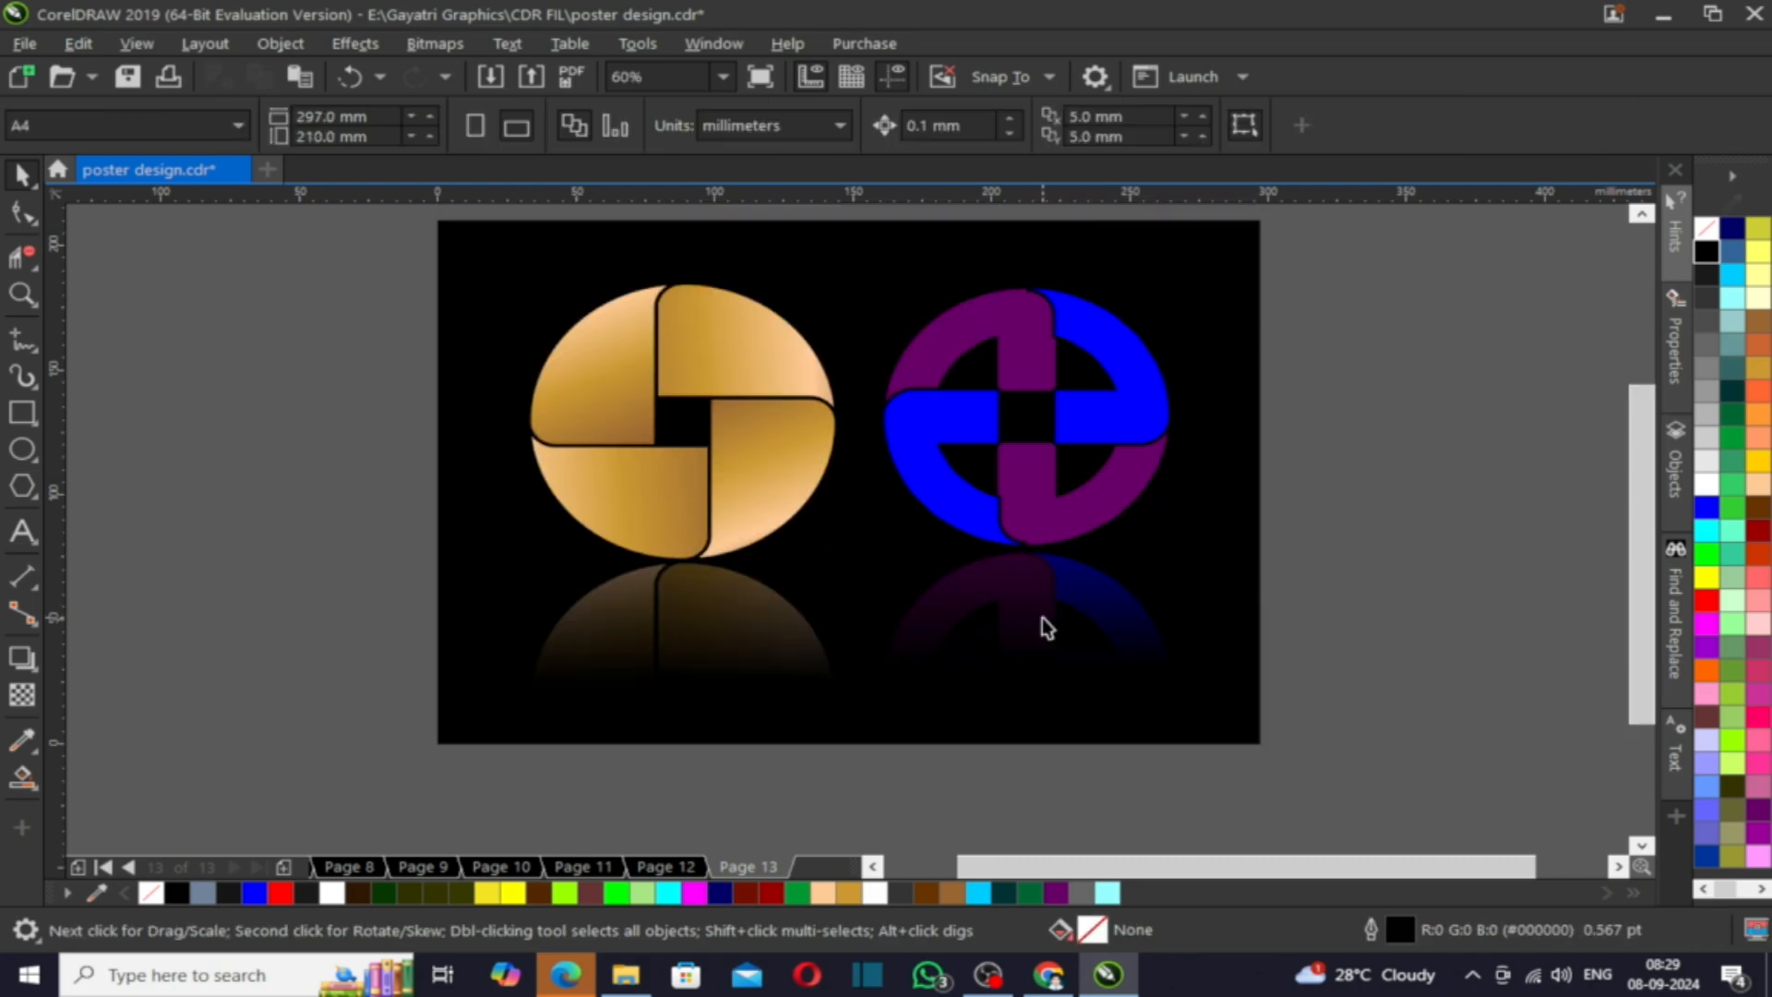
Step: Recolour the ring emblem, filling its purple hook pieces with cyan and its blue hook pieces with red
{"action": "left_click", "coordinate": [951, 321]}
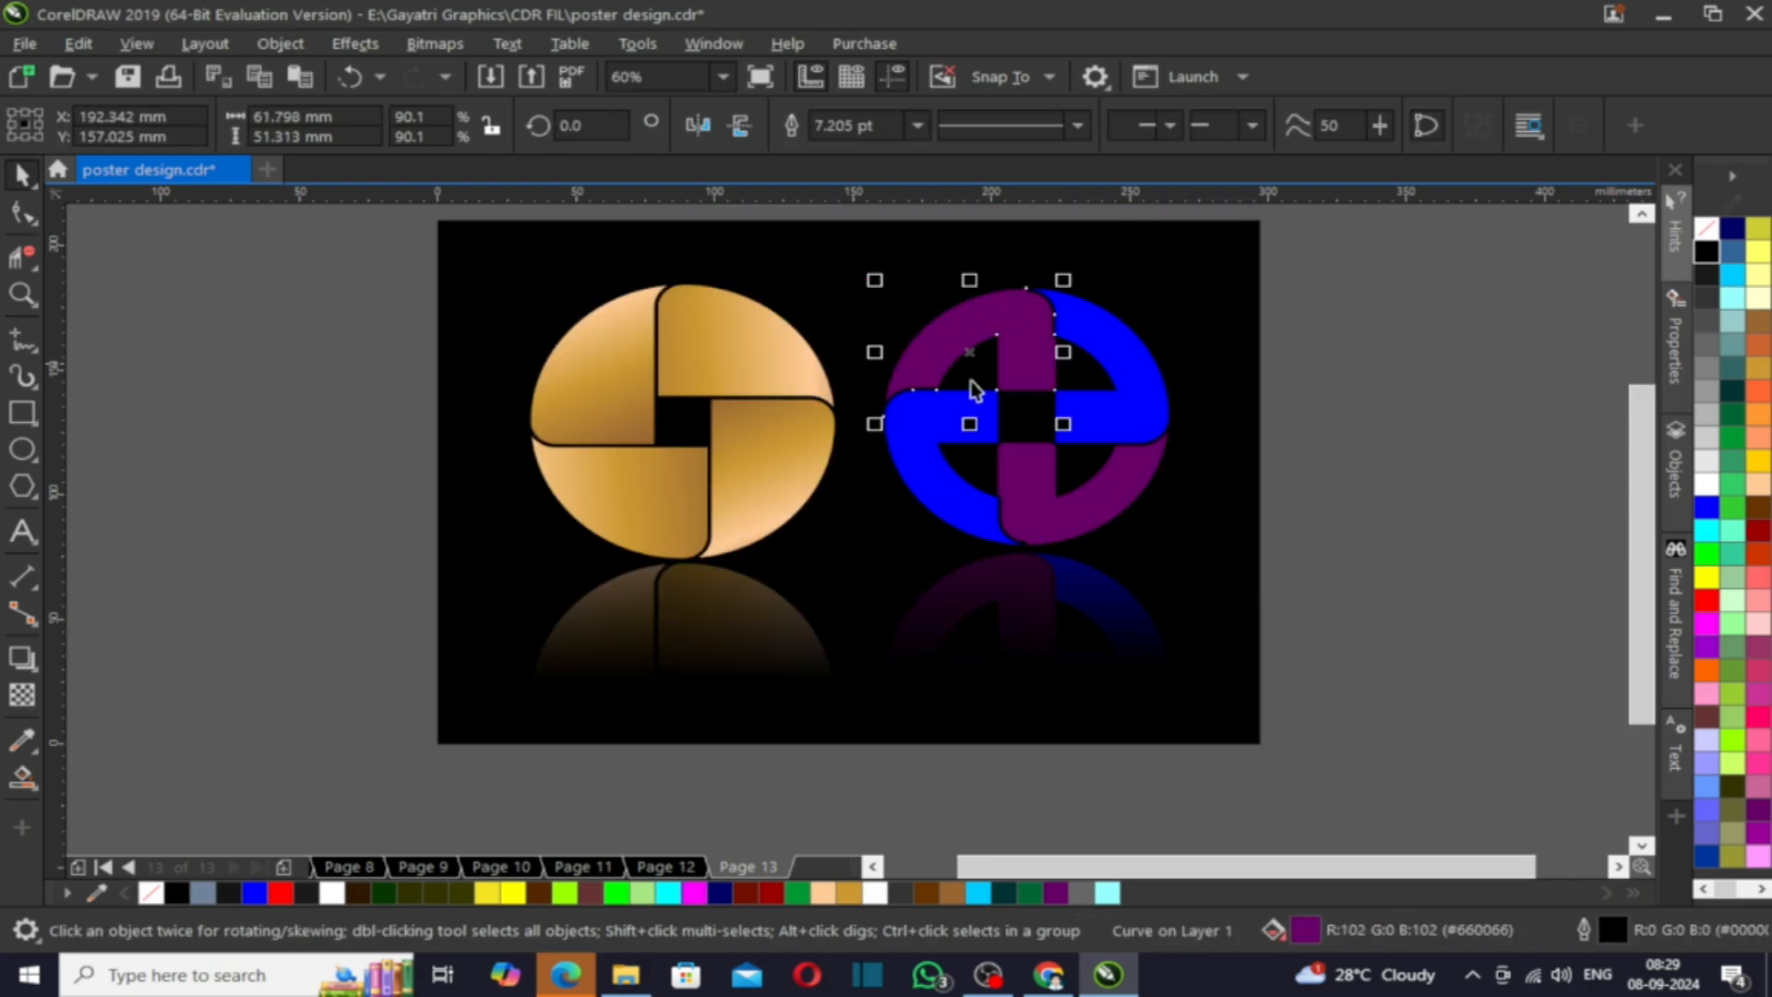
{"action": "left_click", "coordinate": [1714, 535]}
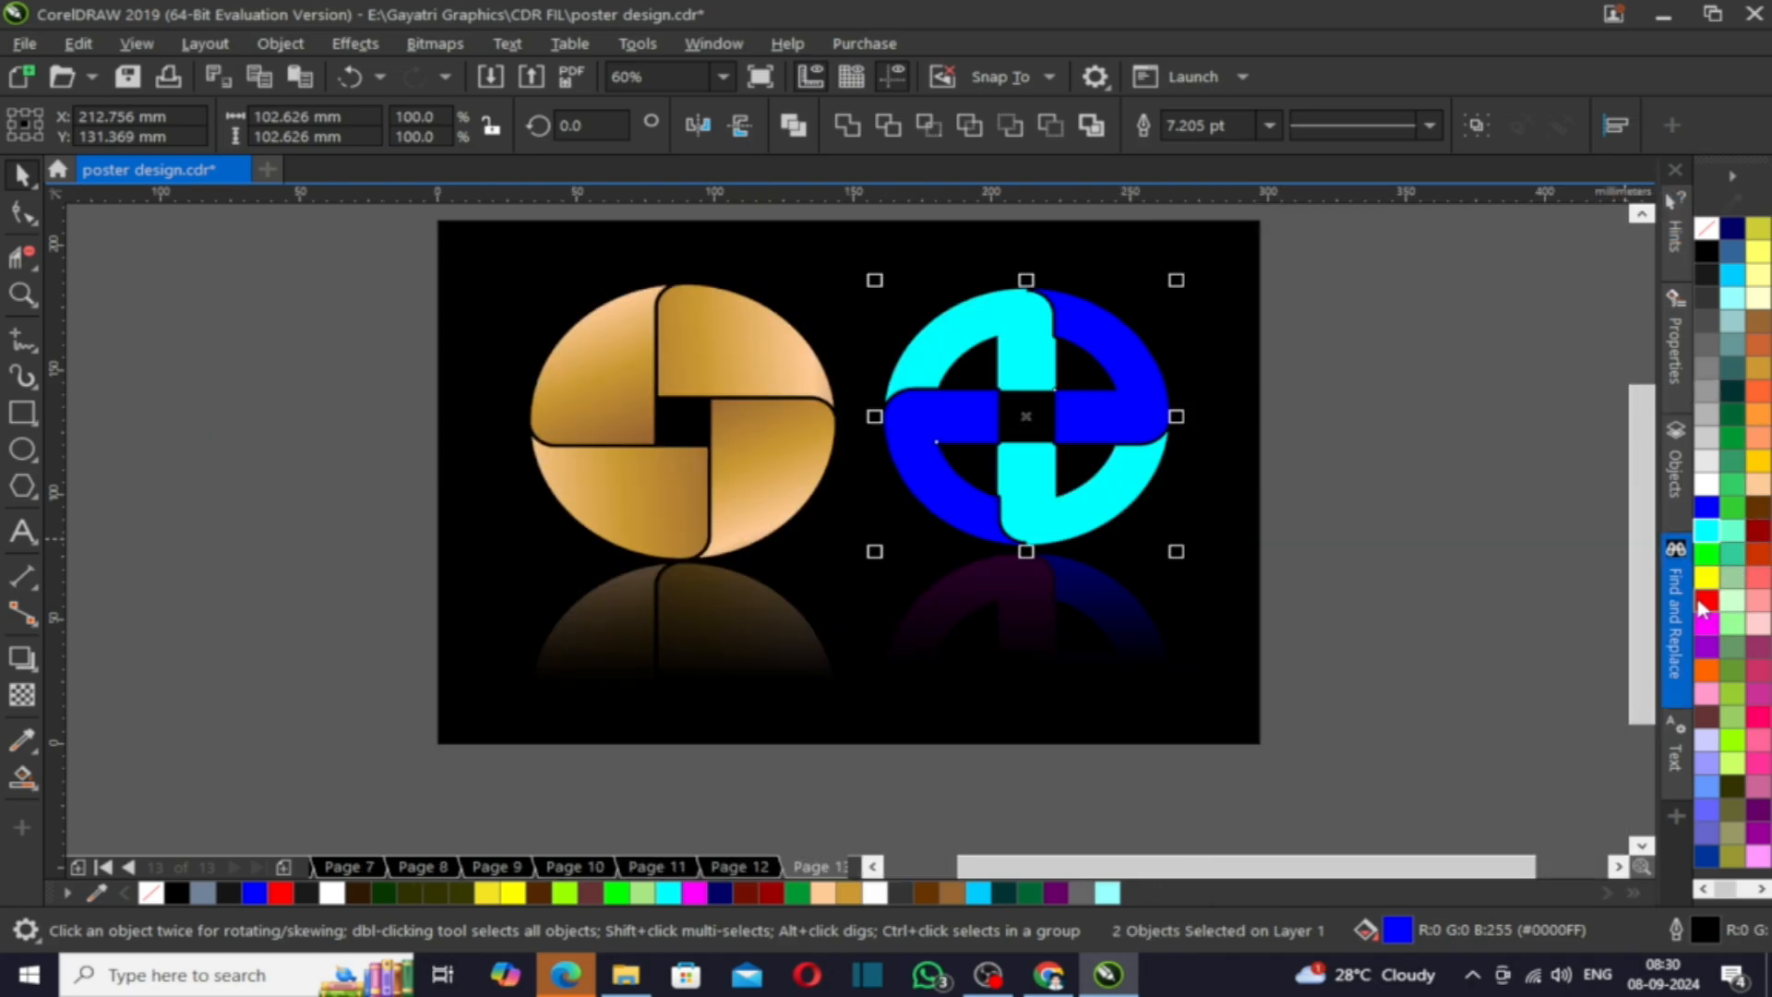
{"action": "left_click", "coordinate": [1707, 600]}
{"action": "left_click", "coordinate": [1443, 540]}
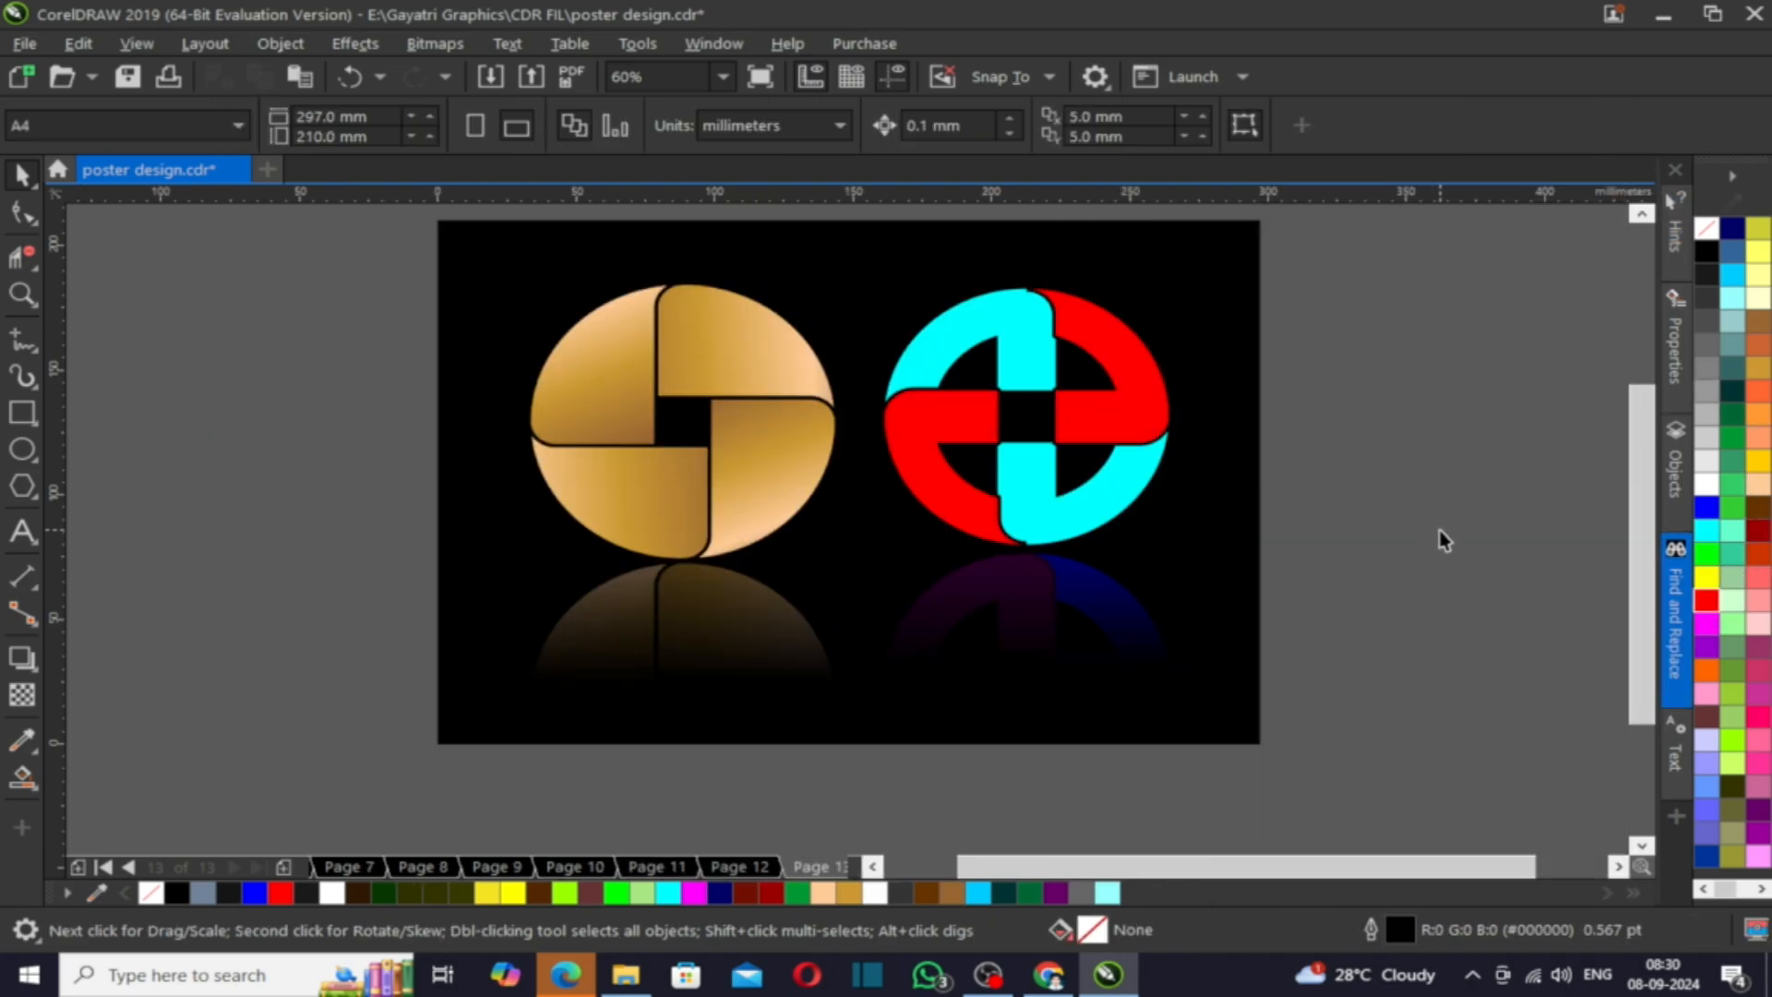
Step: Delete the old blue and purple reflection beneath the ring emblem
{"action": "left_click", "coordinate": [980, 568]}
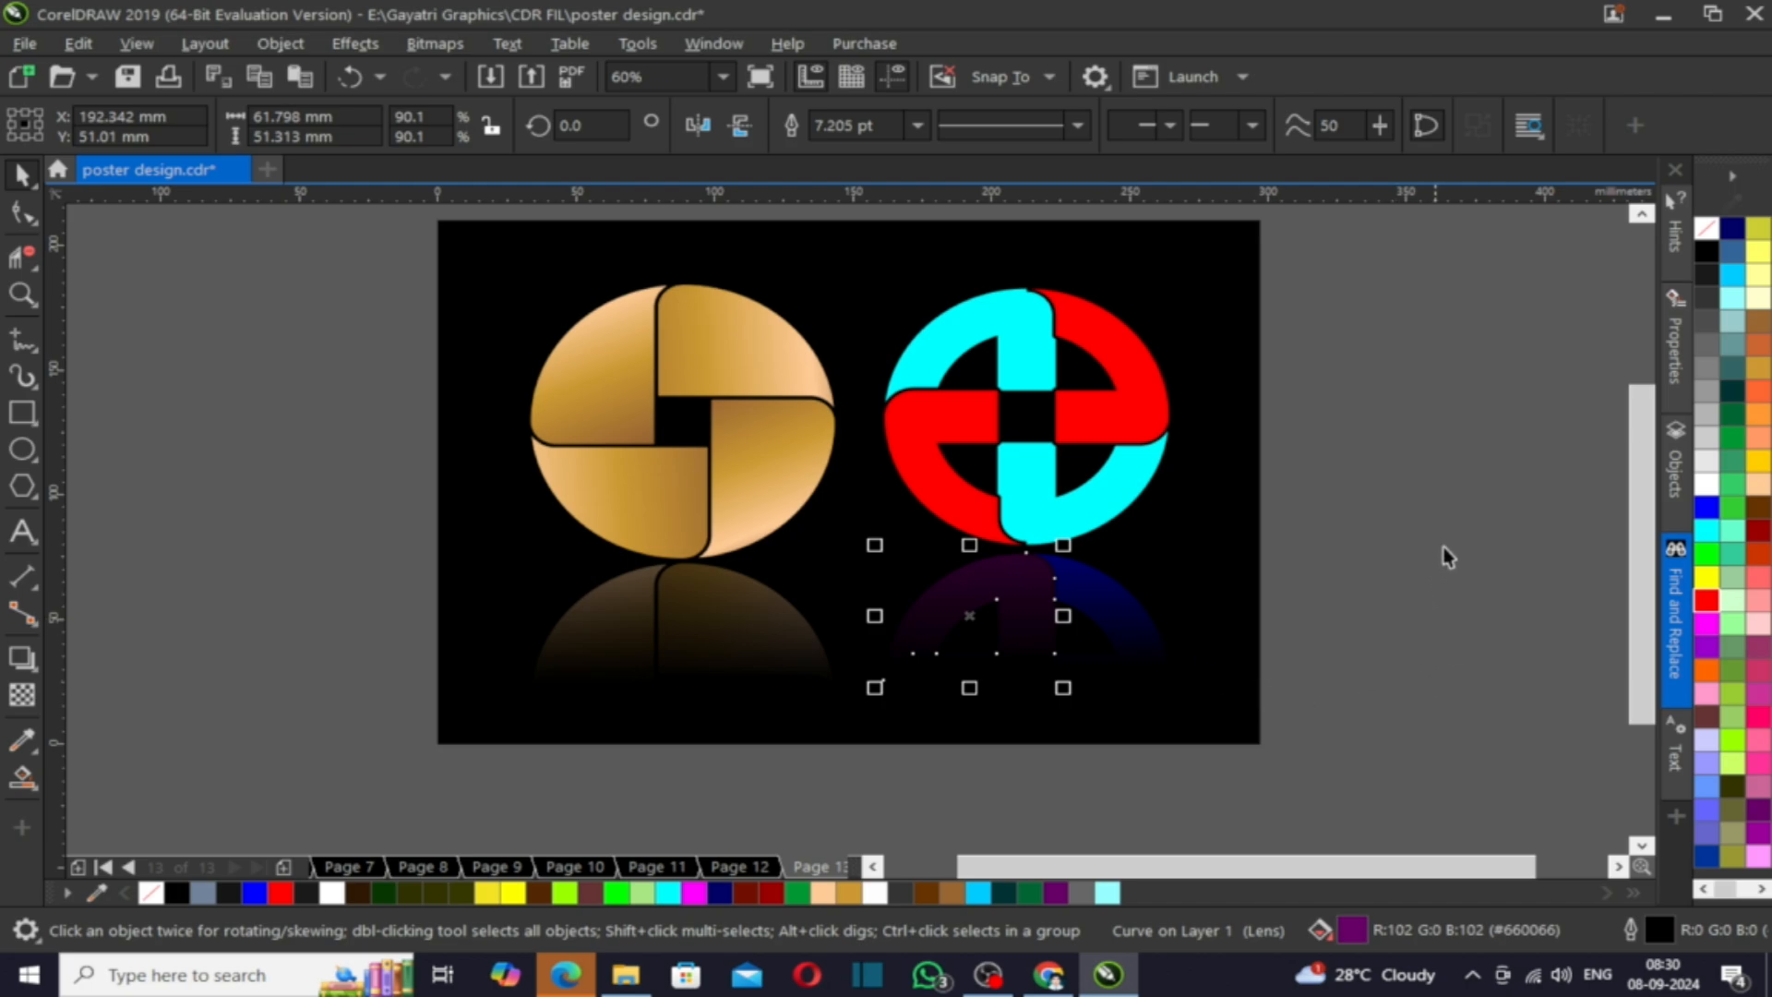
{"action": "left_click_drag", "start_coordinate": [1491, 494], "coordinate": [789, 860]}
{"action": "key", "text": "Delete"}
Step: Duplicate the cyan and red ring emblem directly below itself and fade the copy with a fountain transparency
{"action": "left_click_drag", "start_coordinate": [1456, 650], "coordinate": [772, 273]}
{"action": "left_click_drag", "start_coordinate": [986, 334], "coordinate": [986, 593]}
{"action": "left_click", "coordinate": [22, 694]}
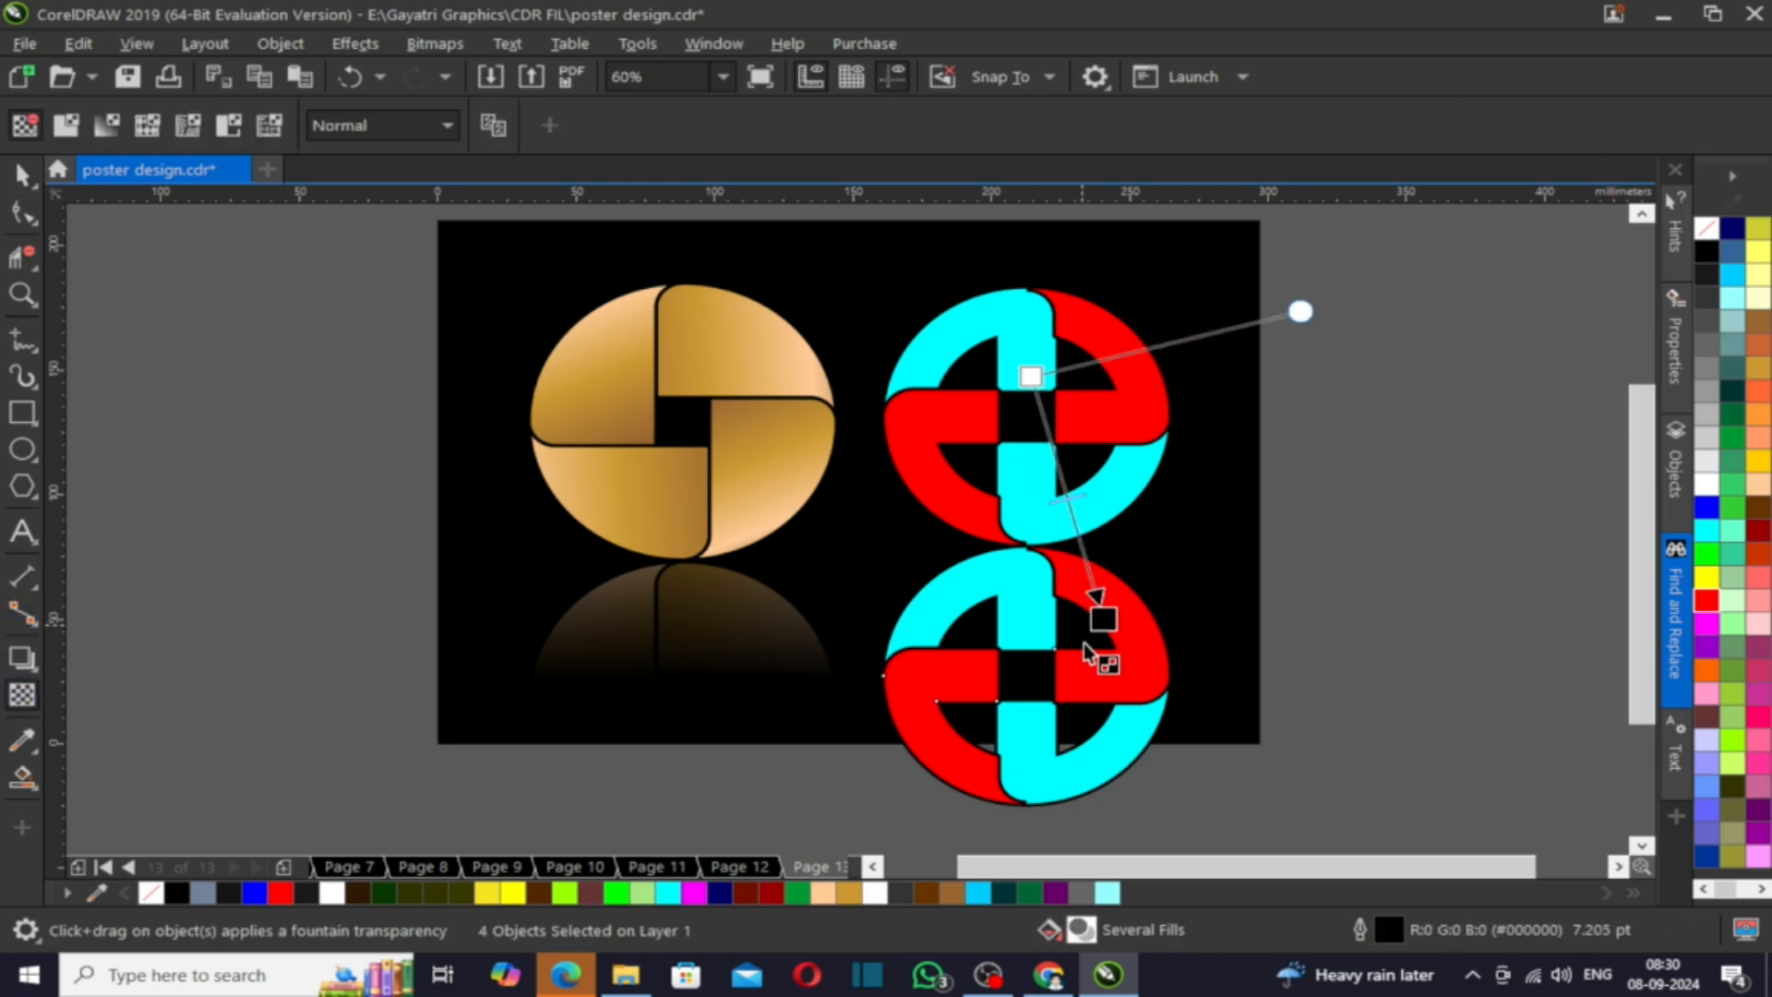
{"action": "left_click_drag", "start_coordinate": [1090, 650], "coordinate": [1038, 713]}
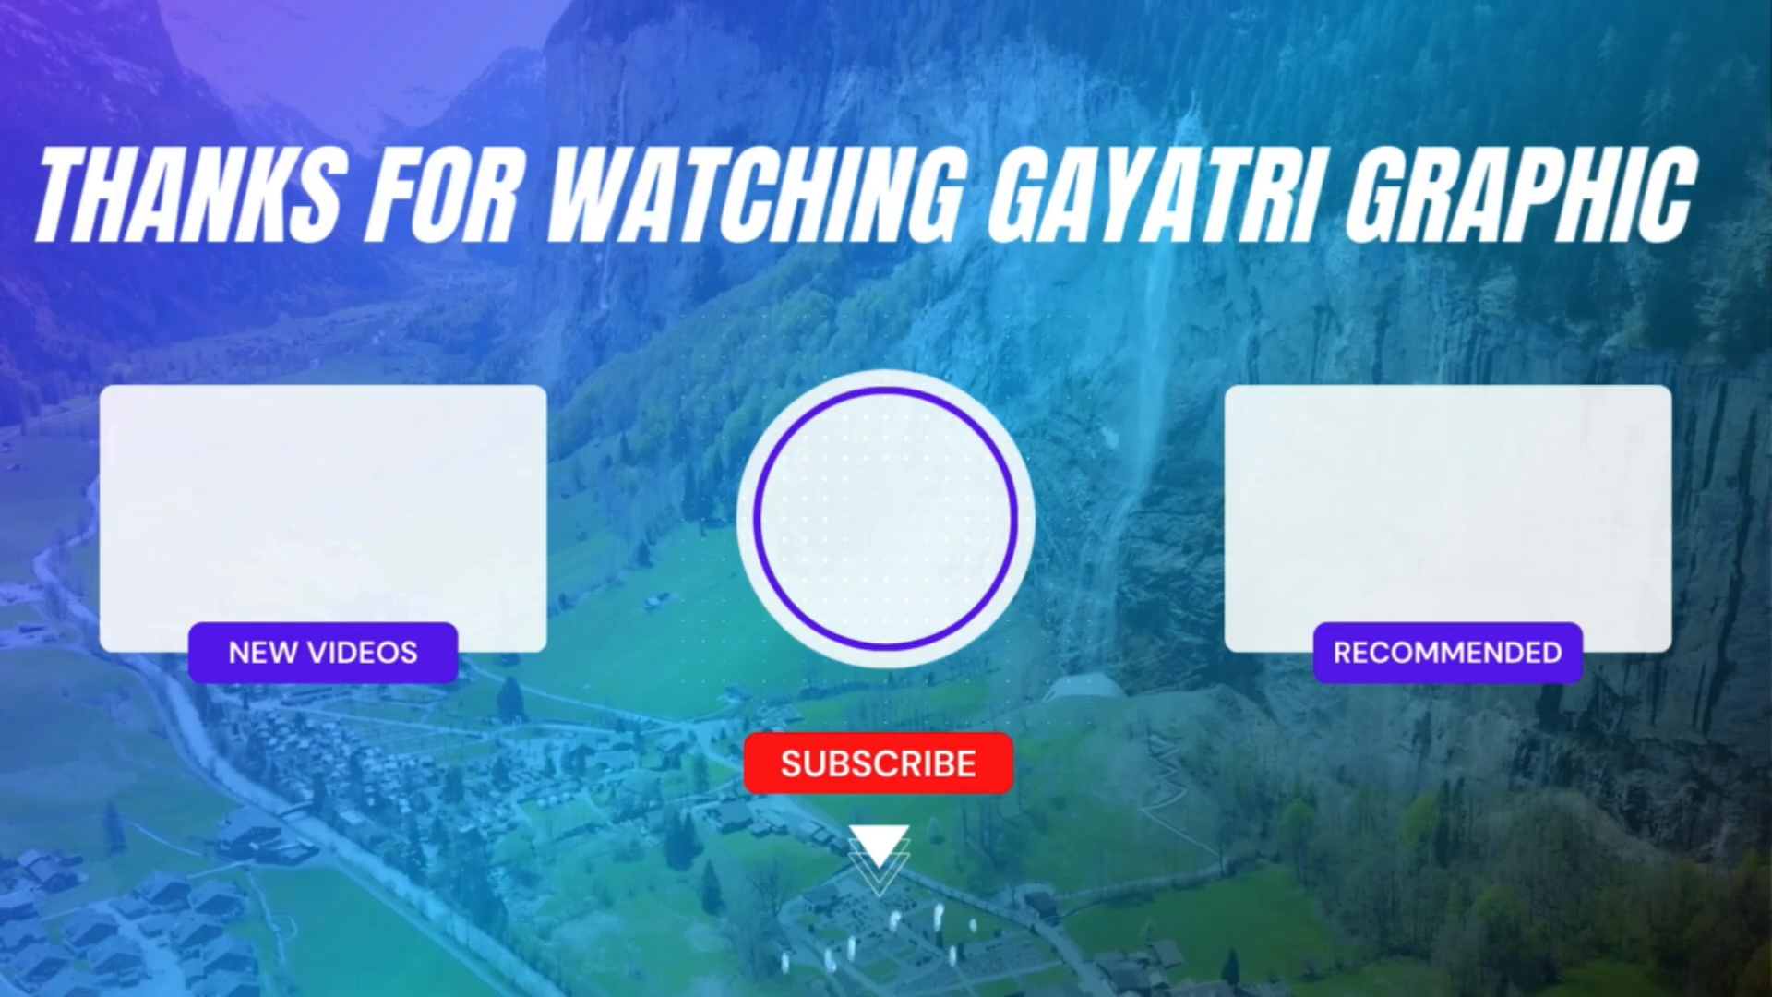